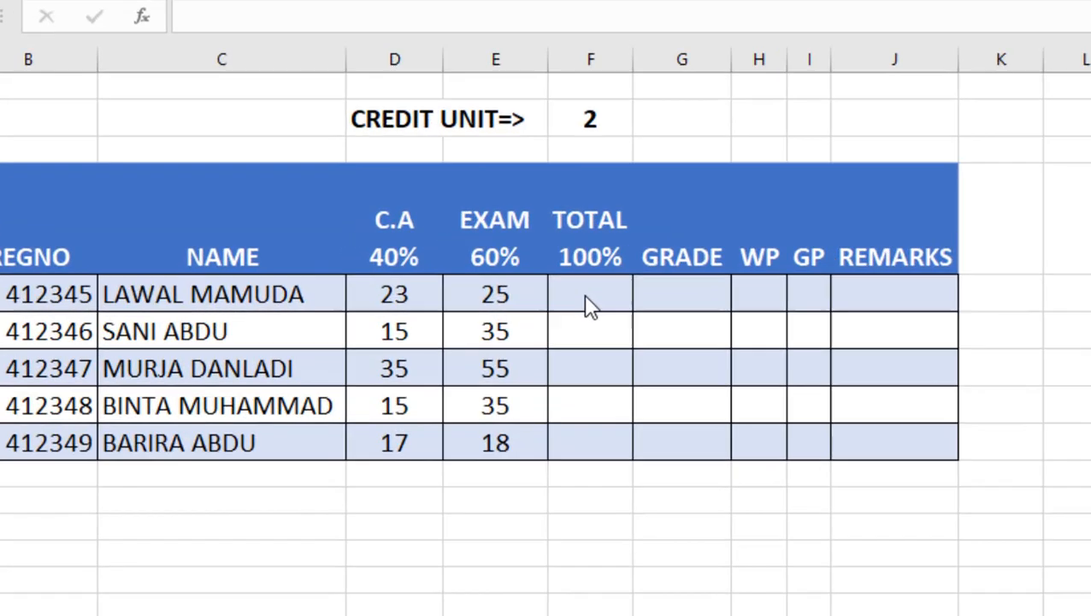
Step: Enter a formula in the first TOTAL cell that adds the student's C.A and EXAM scores
{"action": "left_click", "coordinate": [592, 295]}
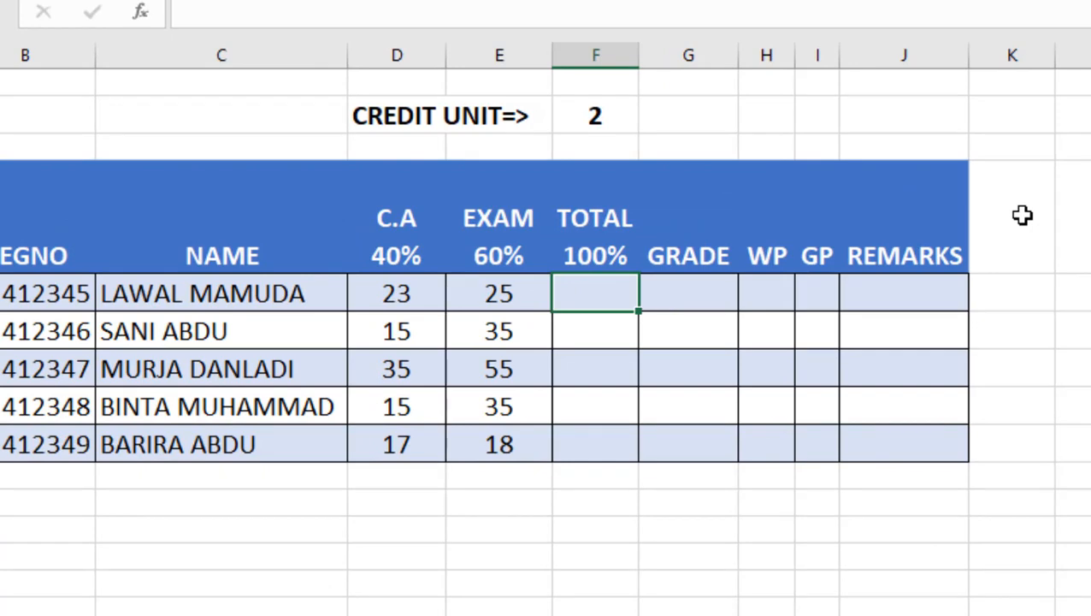
{"action": "type", "text": "="}
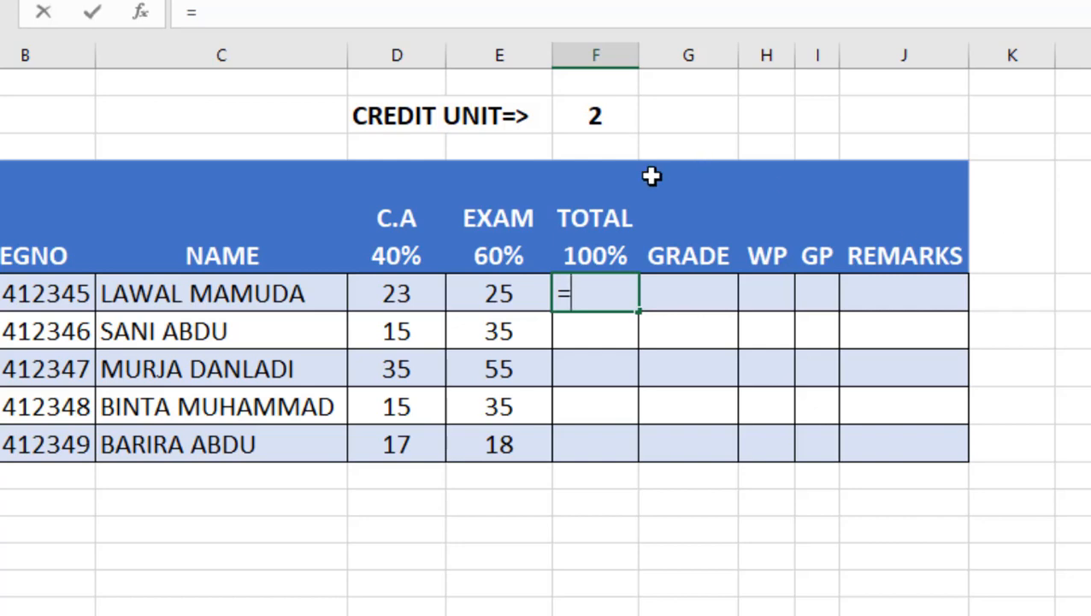
{"action": "left_click", "coordinate": [388, 297]}
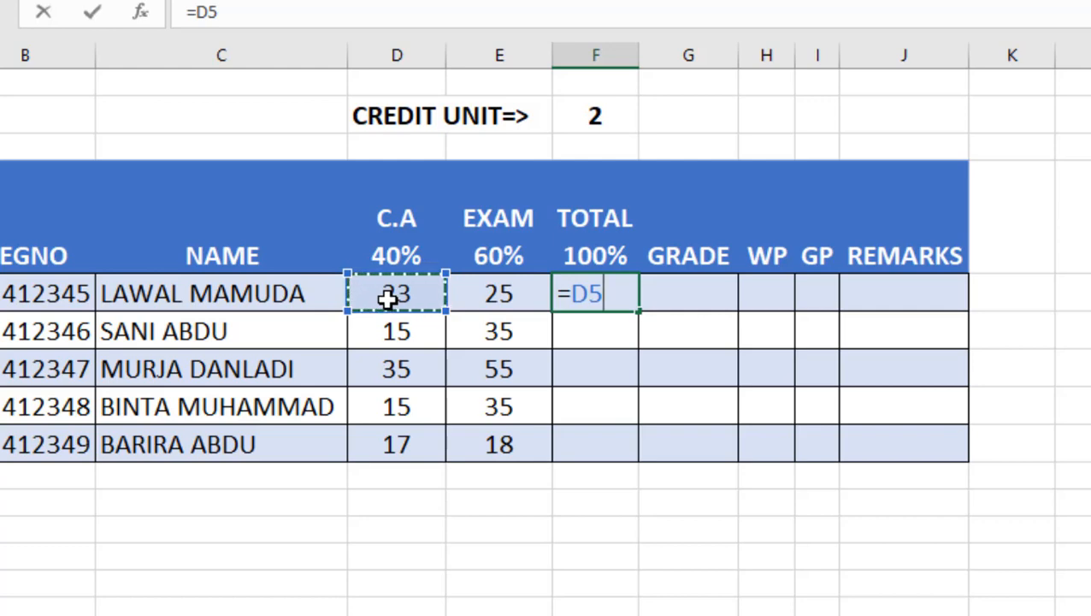
{"action": "type", "text": "+"}
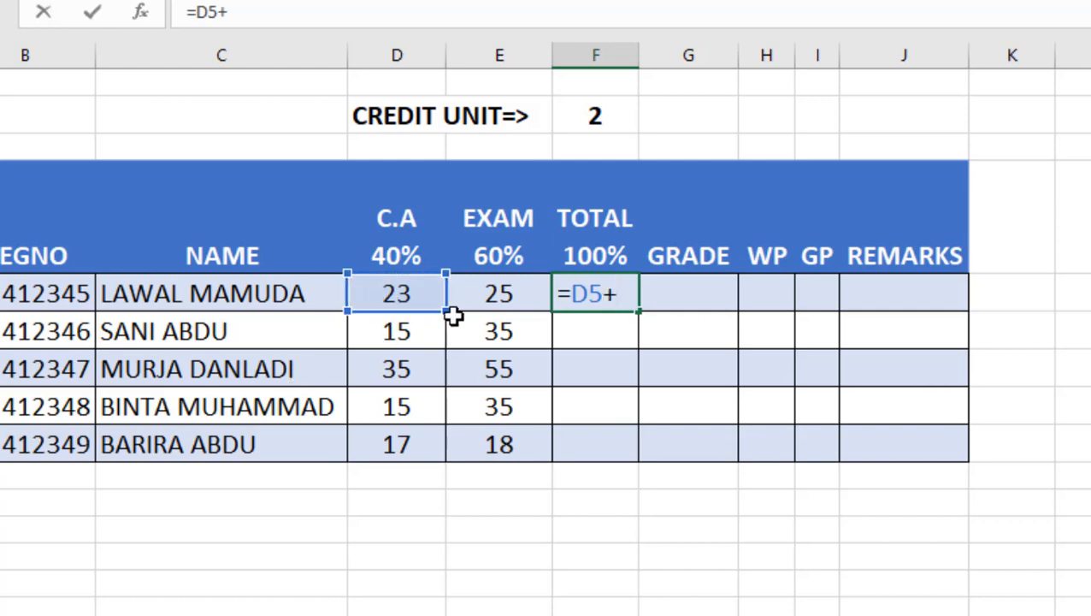
{"action": "left_click", "coordinate": [485, 296]}
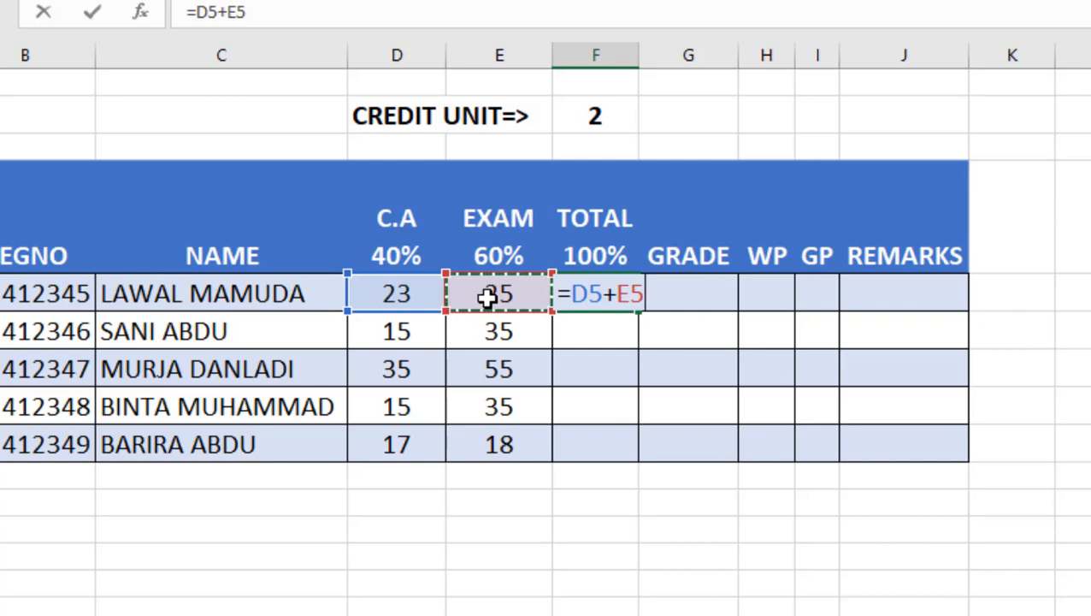
{"action": "key", "text": "Return"}
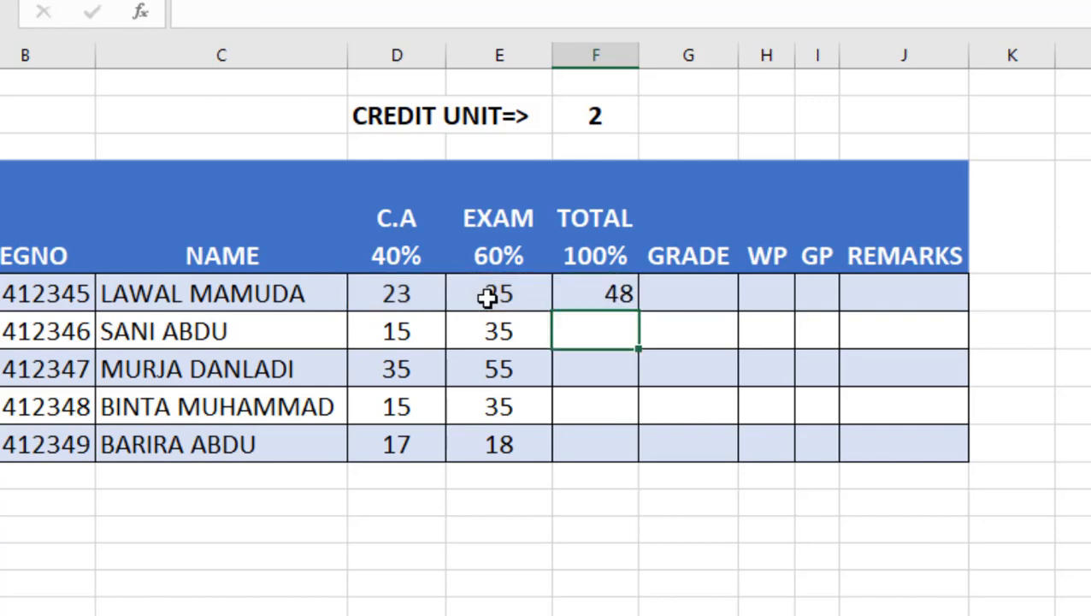
Step: Copy the total formula down the TOTAL column to the remaining four students
{"action": "left_click", "coordinate": [568, 293]}
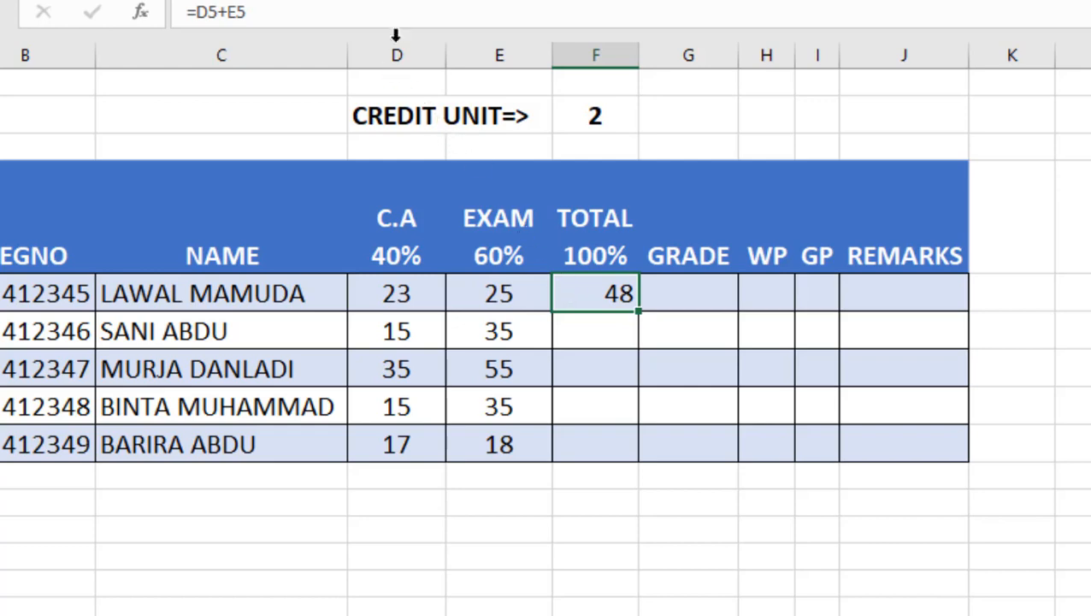
{"action": "left_click", "coordinate": [431, 2]}
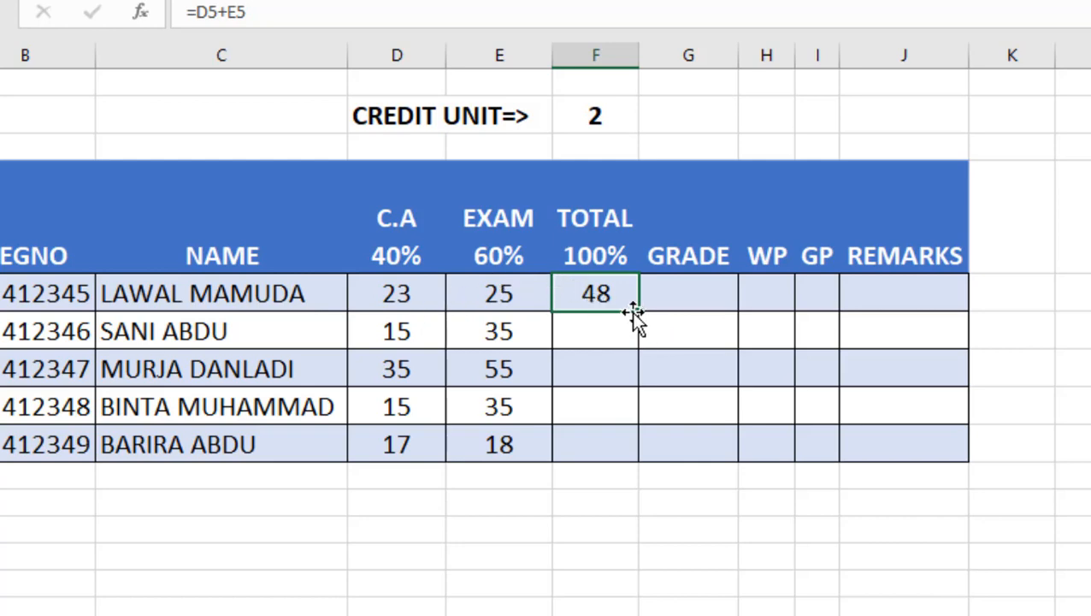
{"action": "left_click_drag", "start_coordinate": [636, 318], "coordinate": [616, 460]}
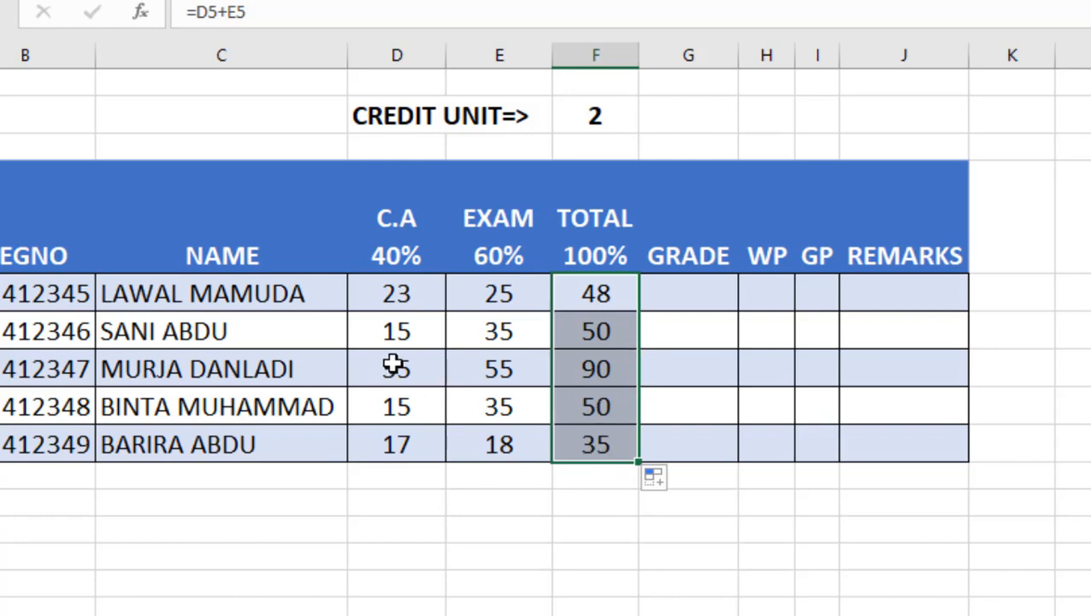
Step: Begin a grade formula in the first GRADE cell with an IF returning "A" when the total is at least 70
{"action": "left_click", "coordinate": [688, 290]}
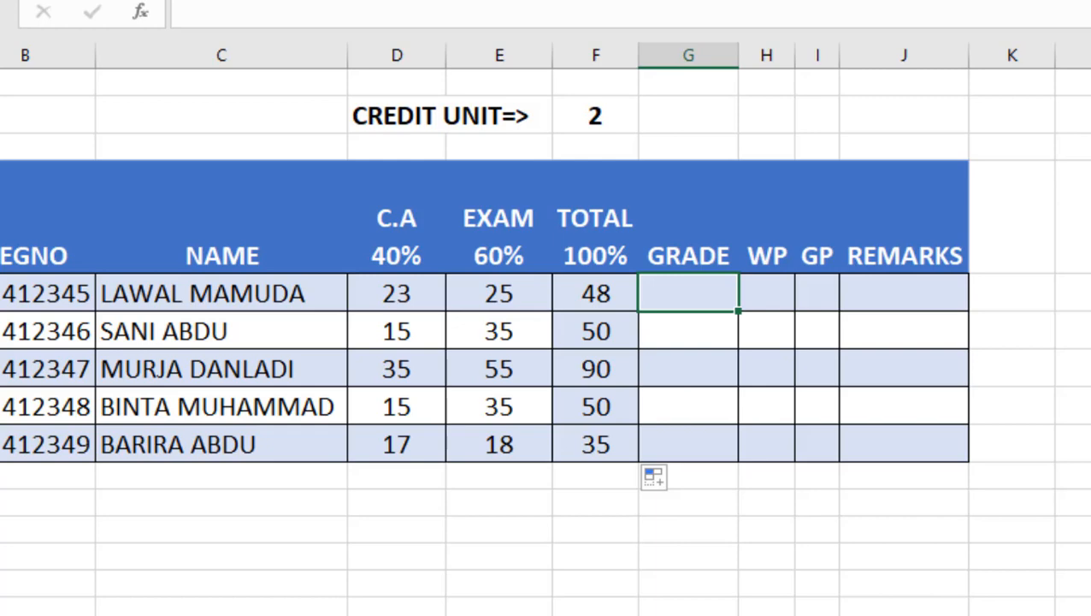
{"action": "type", "text": "="}
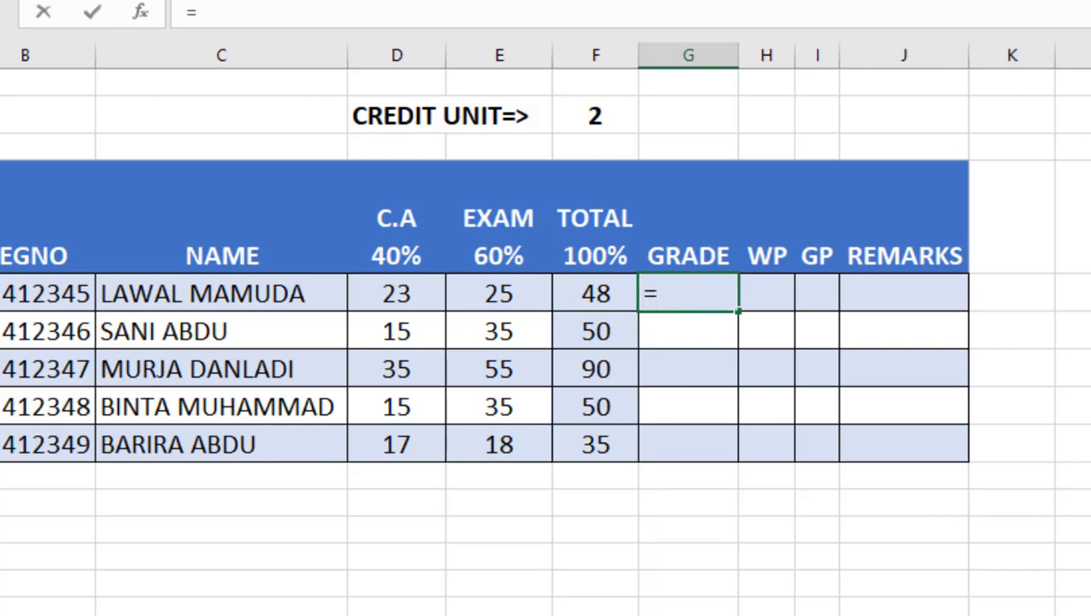
{"action": "type", "text": "IF"}
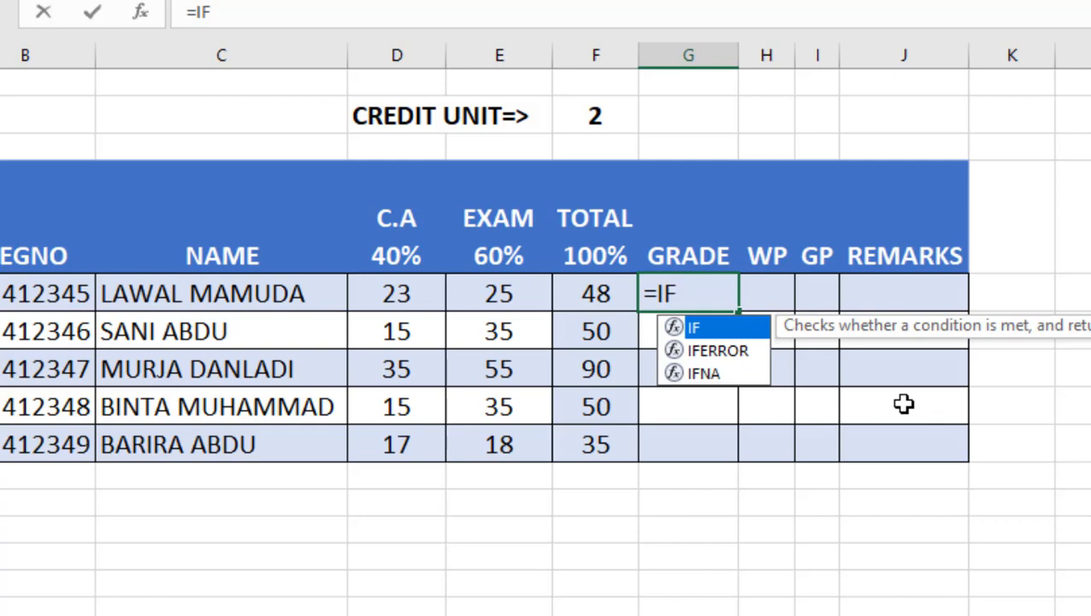
{"action": "type", "text": "("}
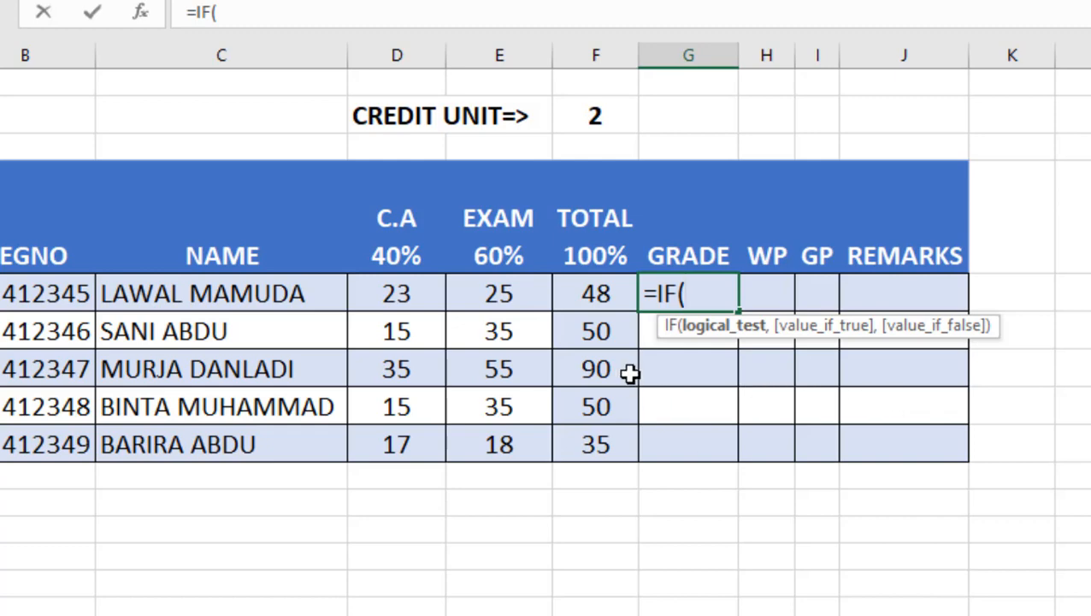
{"action": "left_click", "coordinate": [606, 294]}
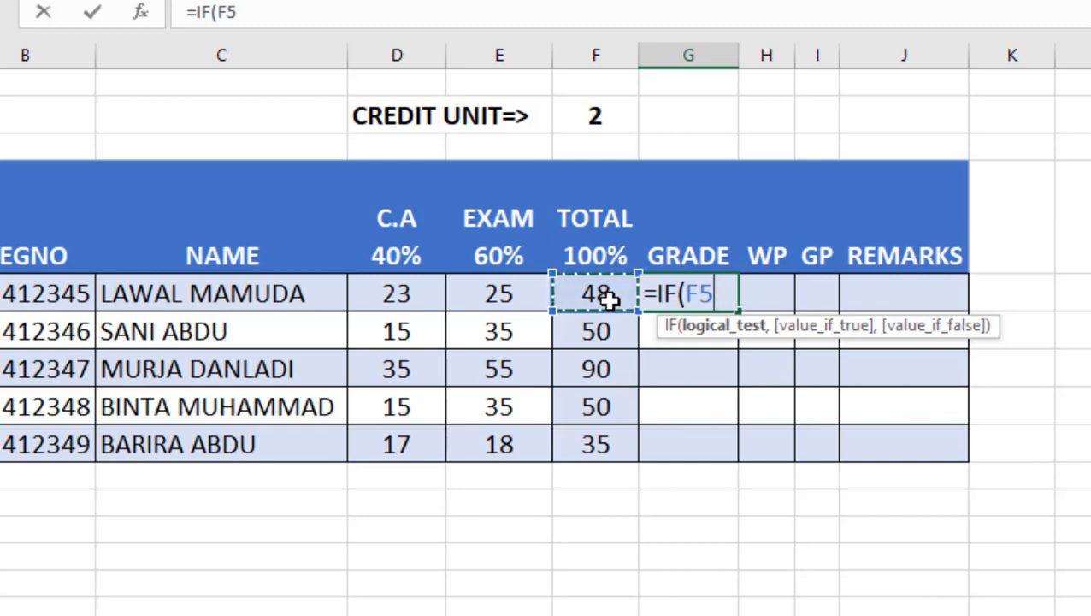
{"action": "type", "text": ">"}
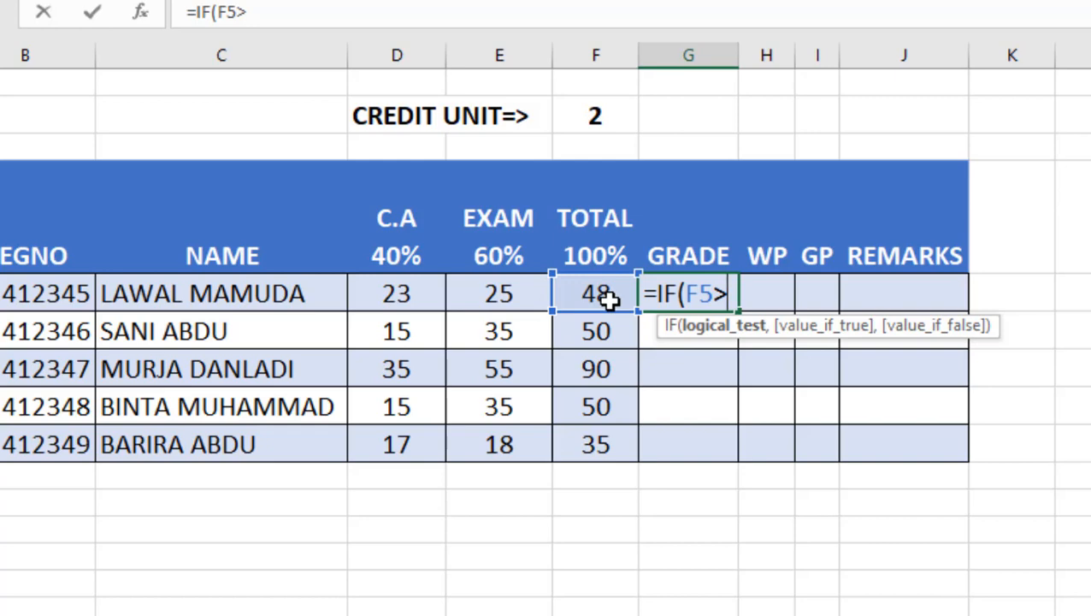
{"action": "type", "text": "=70"}
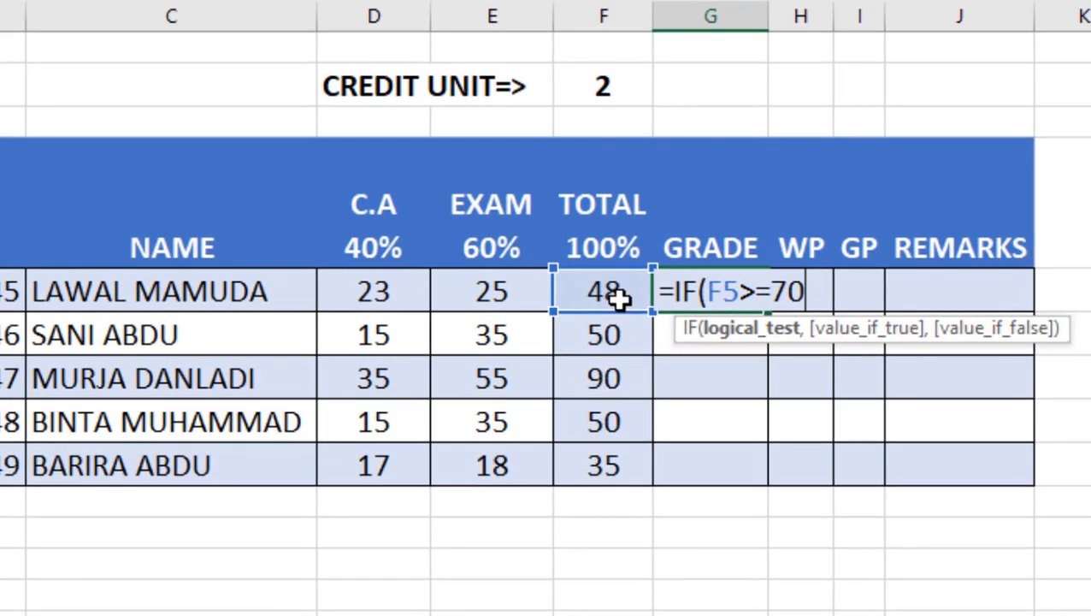
{"action": "type", "text": ",\""}
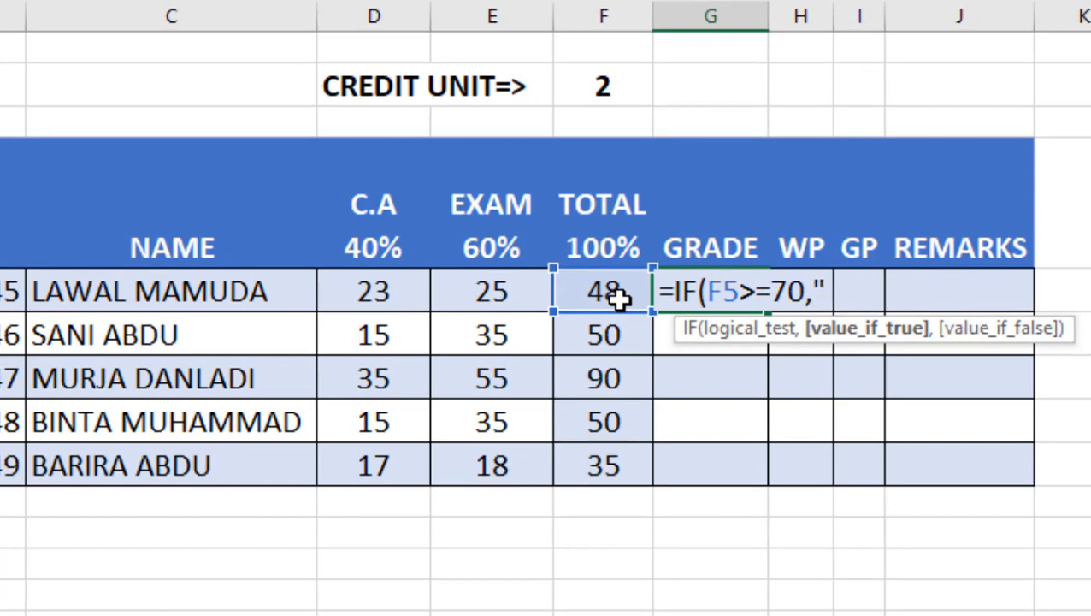
{"action": "type", "text": "A\","}
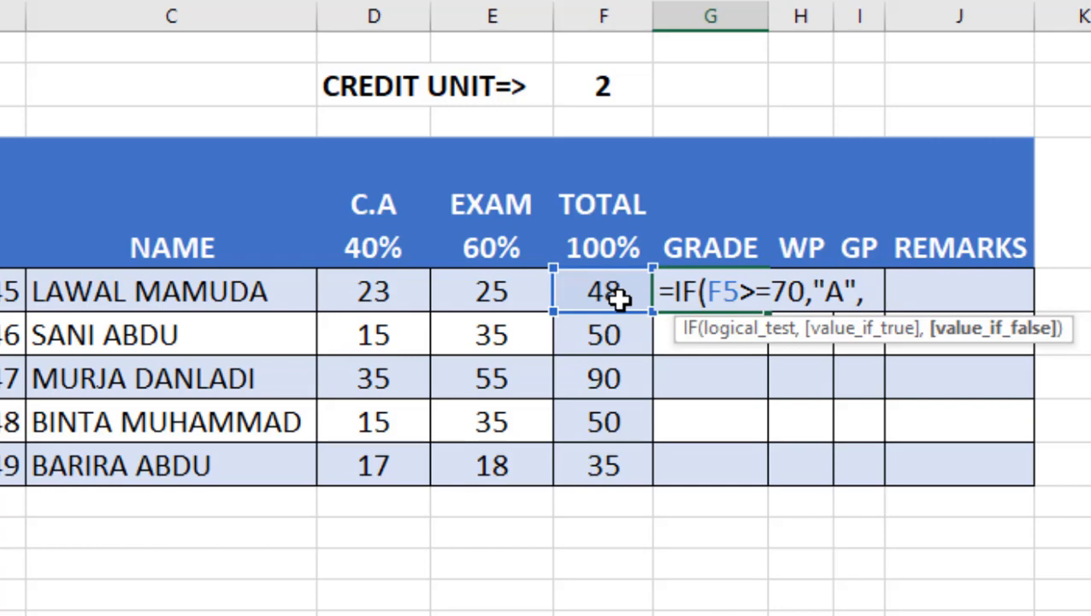
Step: Nest a second IF in the grade formula returning "B" when the total is at least 60
{"action": "type", "text": "i"}
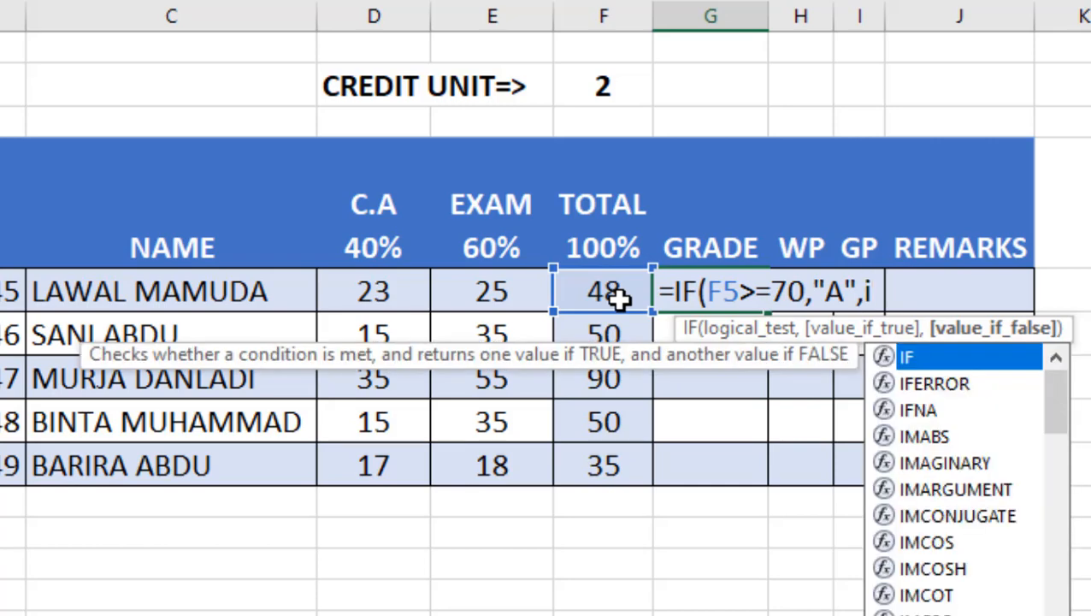
{"action": "key", "text": "BackSpace"}
{"action": "type", "text": "IF("}
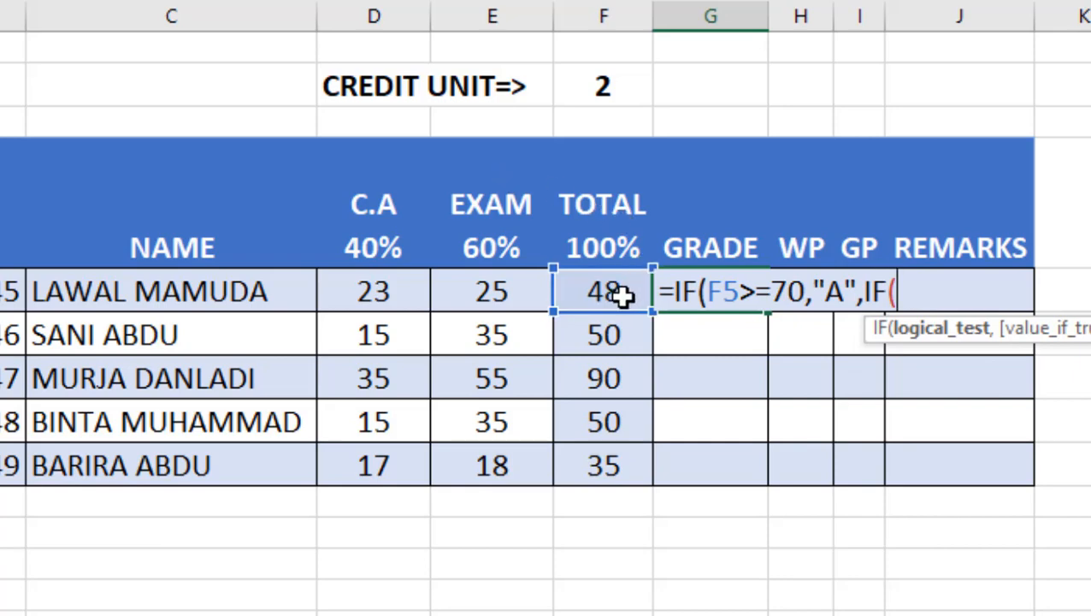
{"action": "left_click", "coordinate": [622, 295]}
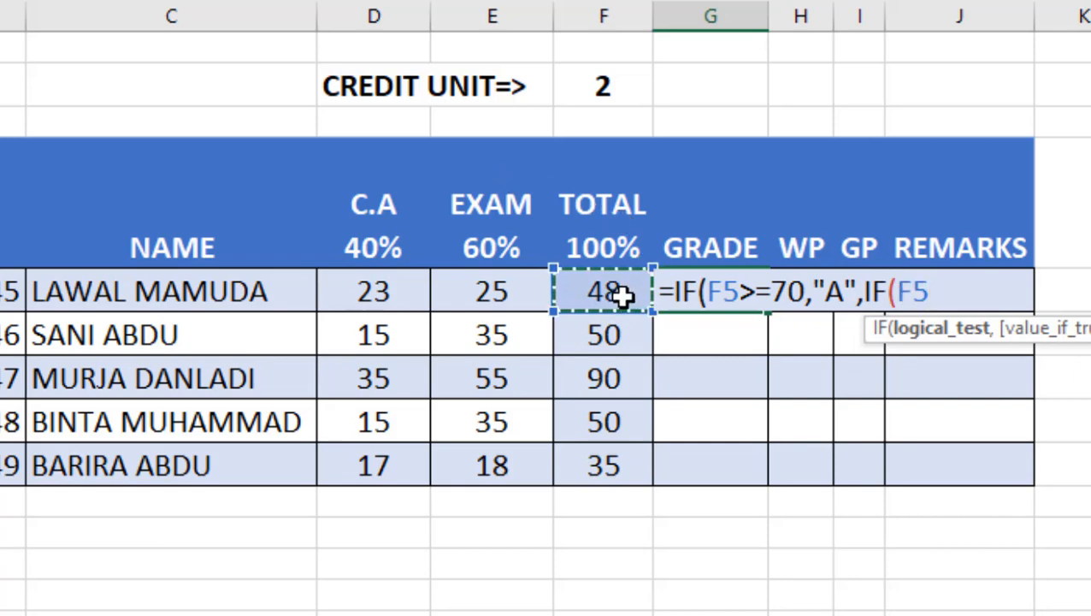
{"action": "type", "text": ">"}
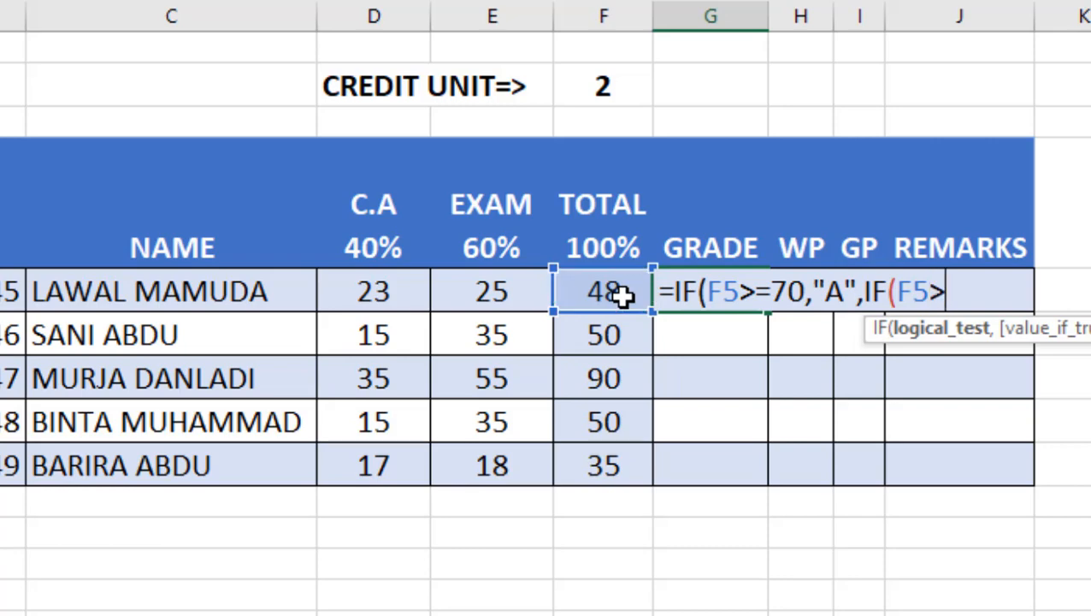
{"action": "type", "text": "=60"}
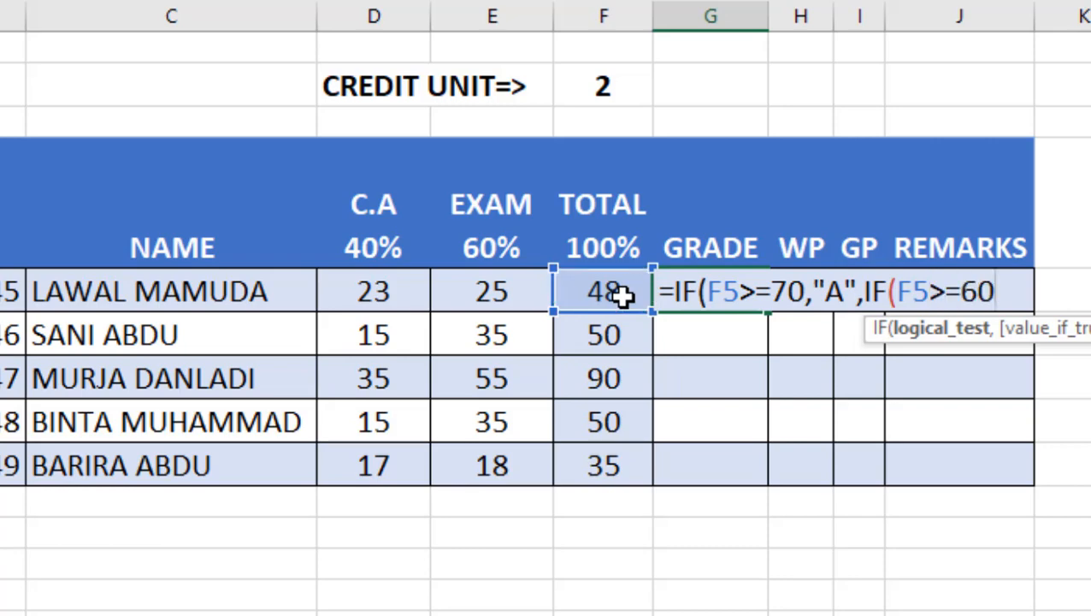
{"action": "type", "text": ","}
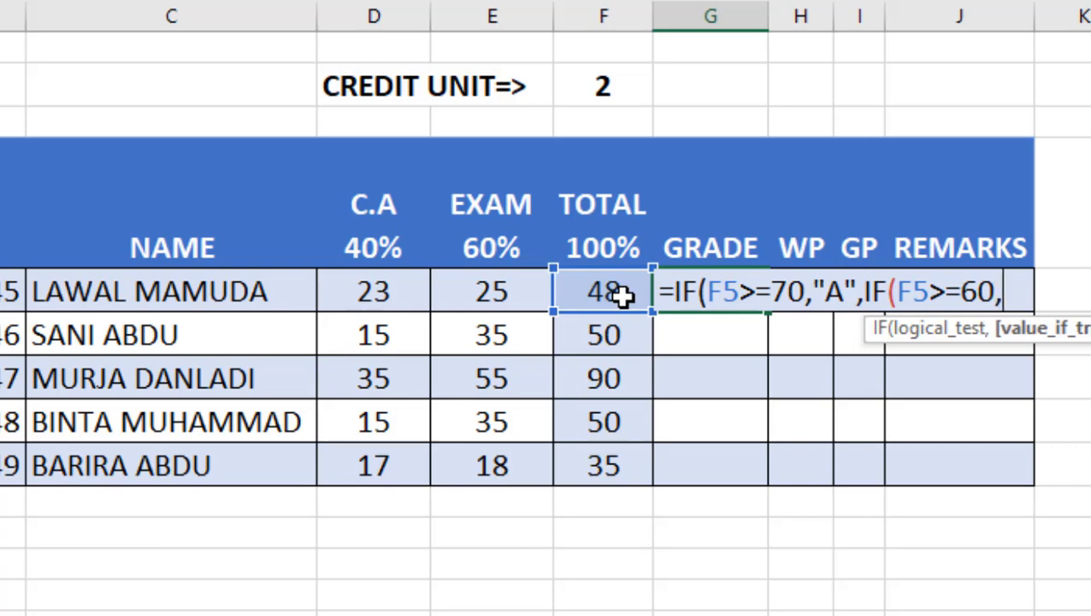
{"action": "type", "text": "\"B\""}
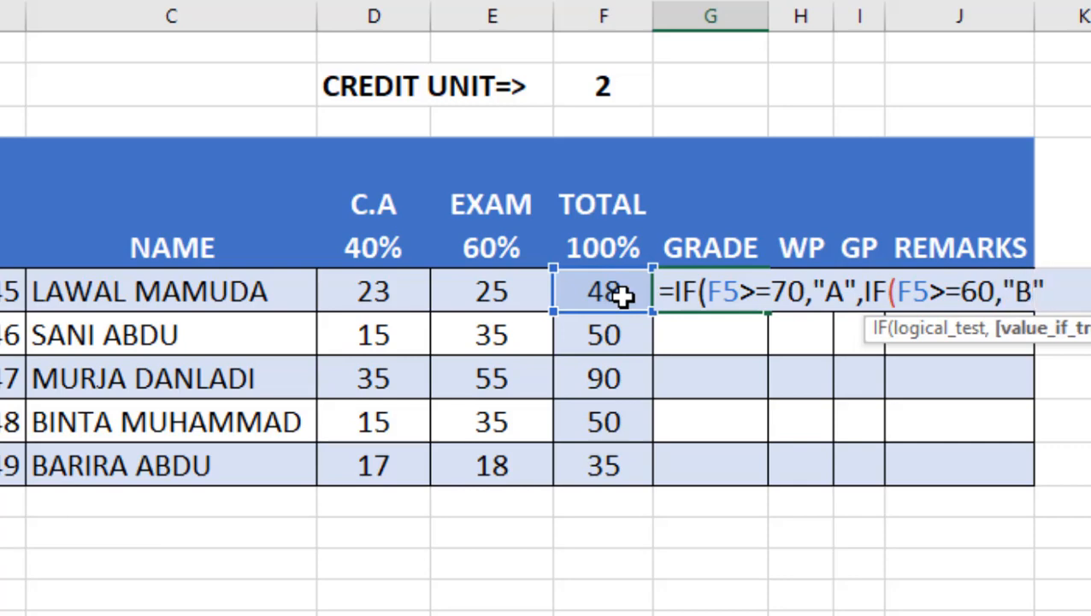
{"action": "type", "text": ","}
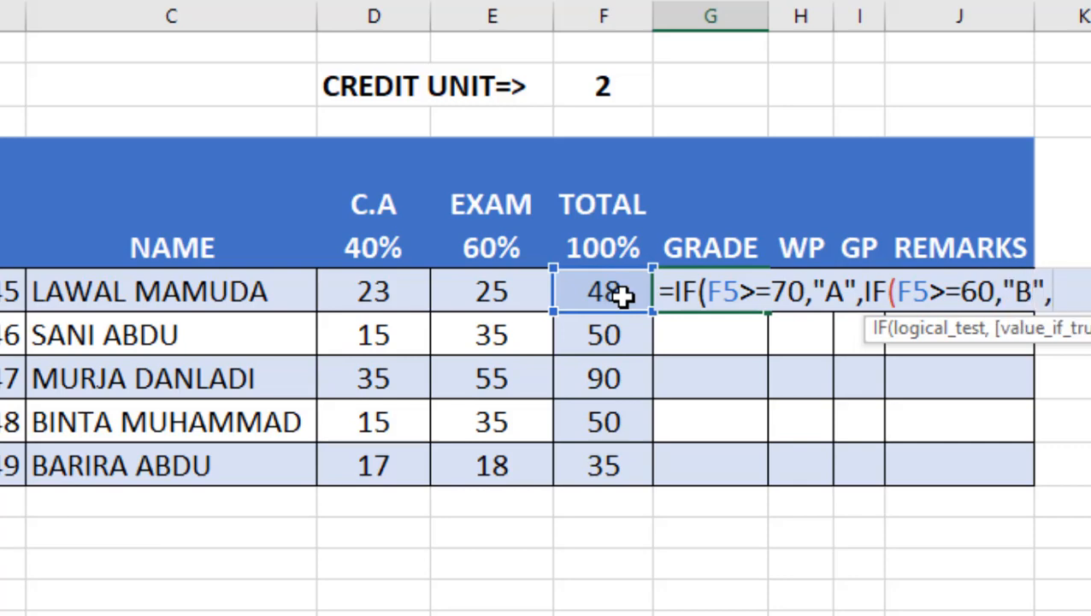
{"action": "type", "text": "i"}
Step: Nest a third IF in the grade formula returning "C" when the total is at least 50
{"action": "key", "text": "BackSpace"}
{"action": "type", "text": "I"}
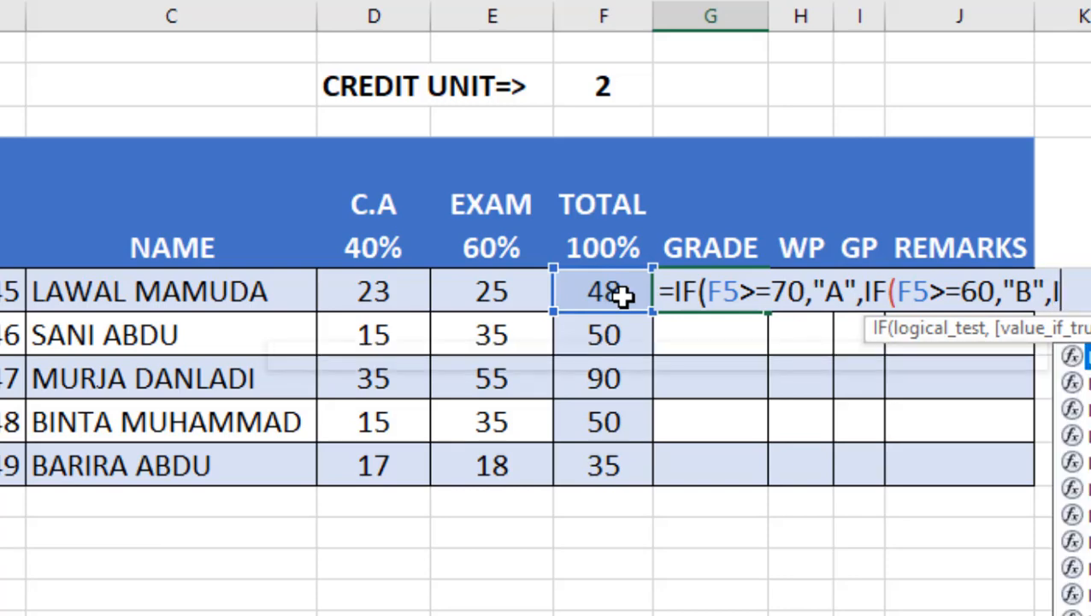
{"action": "type", "text": "F("}
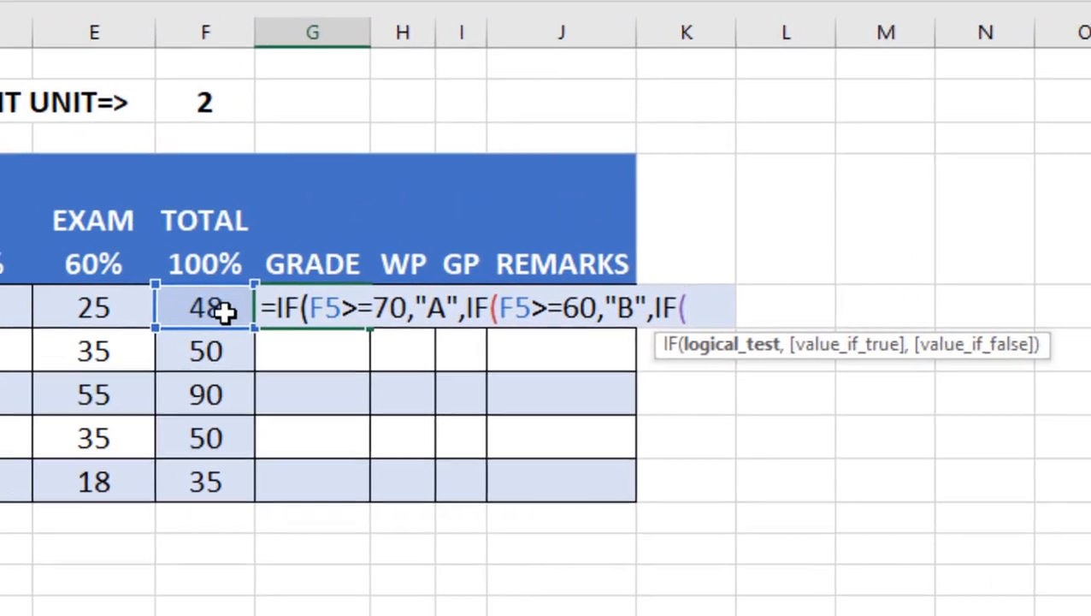
{"action": "left_click", "coordinate": [620, 295]}
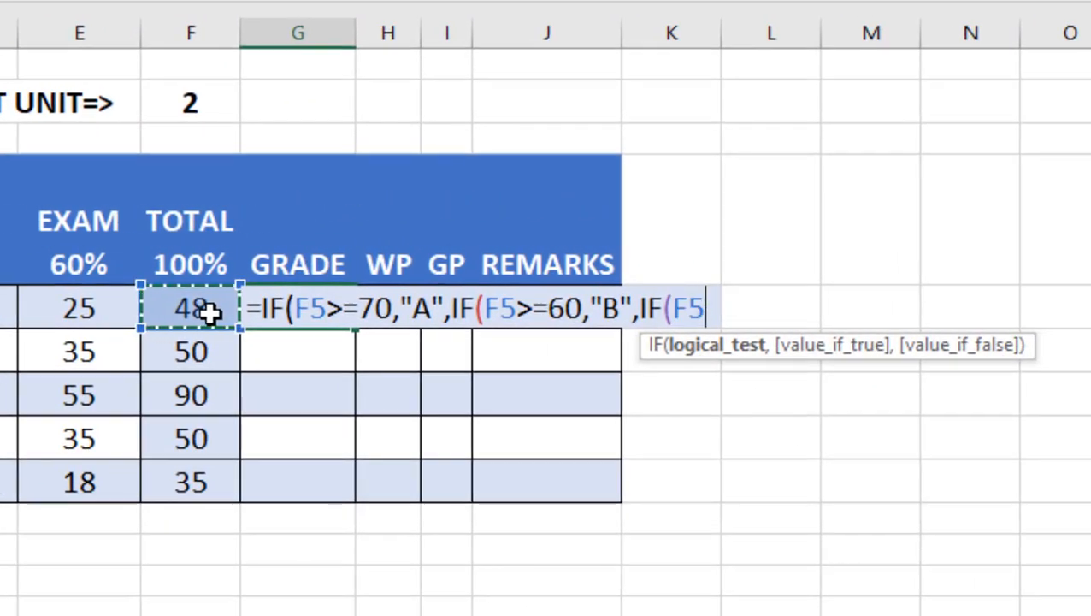
{"action": "type", "text": ">"}
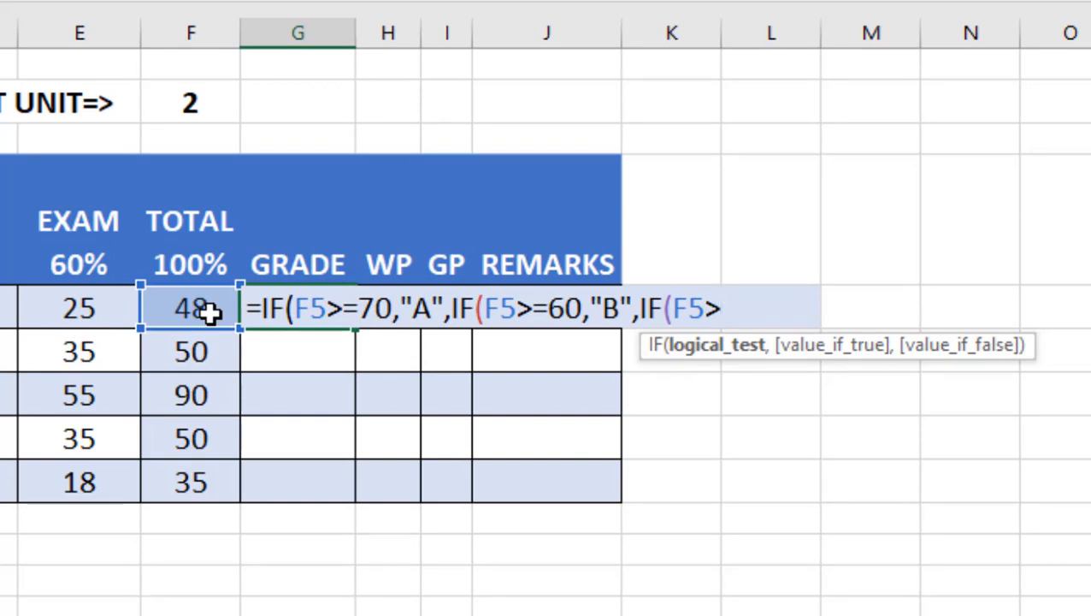
{"action": "type", "text": "=50,"}
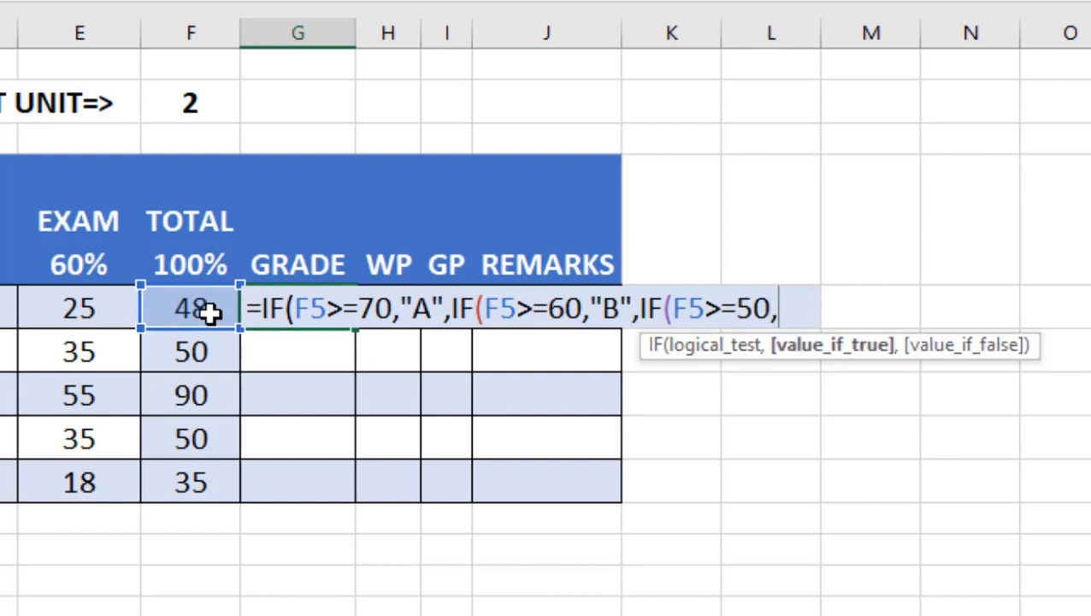
{"action": "type", "text": "\"C\""}
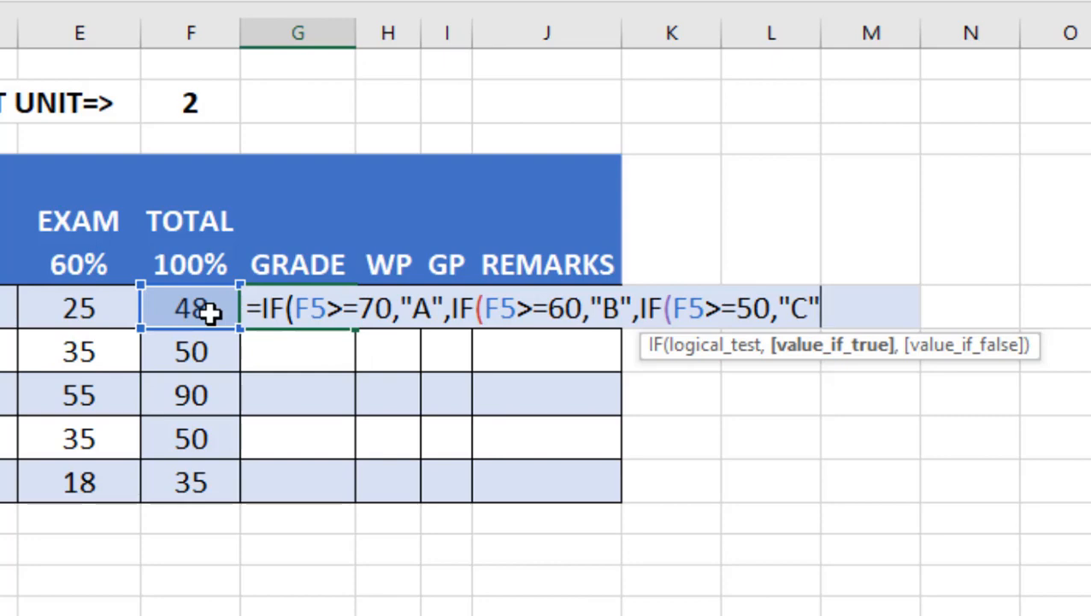
{"action": "type", "text": ",IF("}
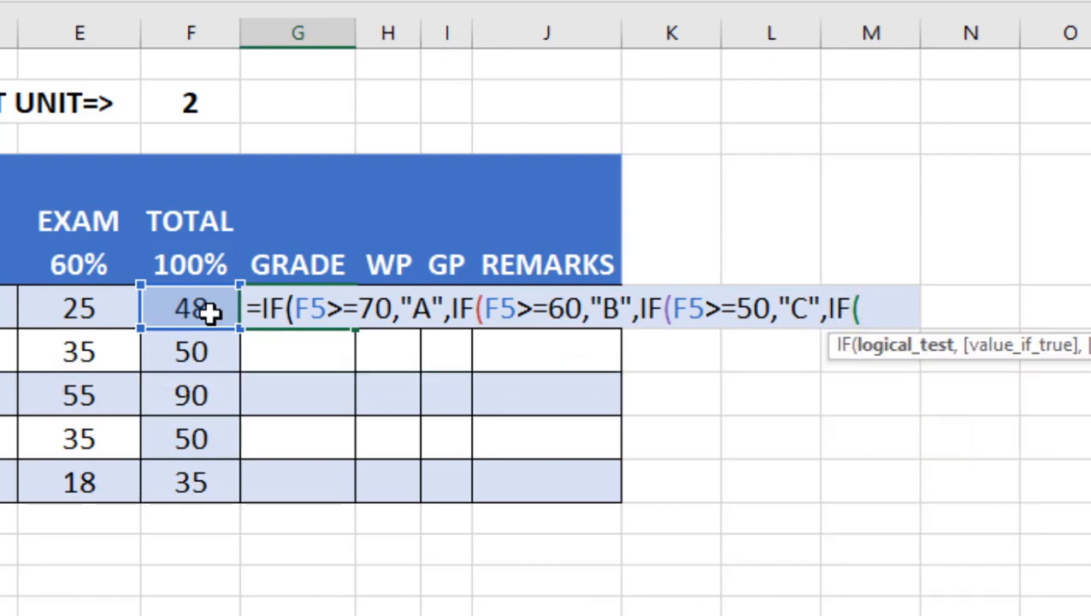
Step: Nest a fourth IF in the grade formula returning "D" when the total is at least 45
{"action": "left_click", "coordinate": [191, 307]}
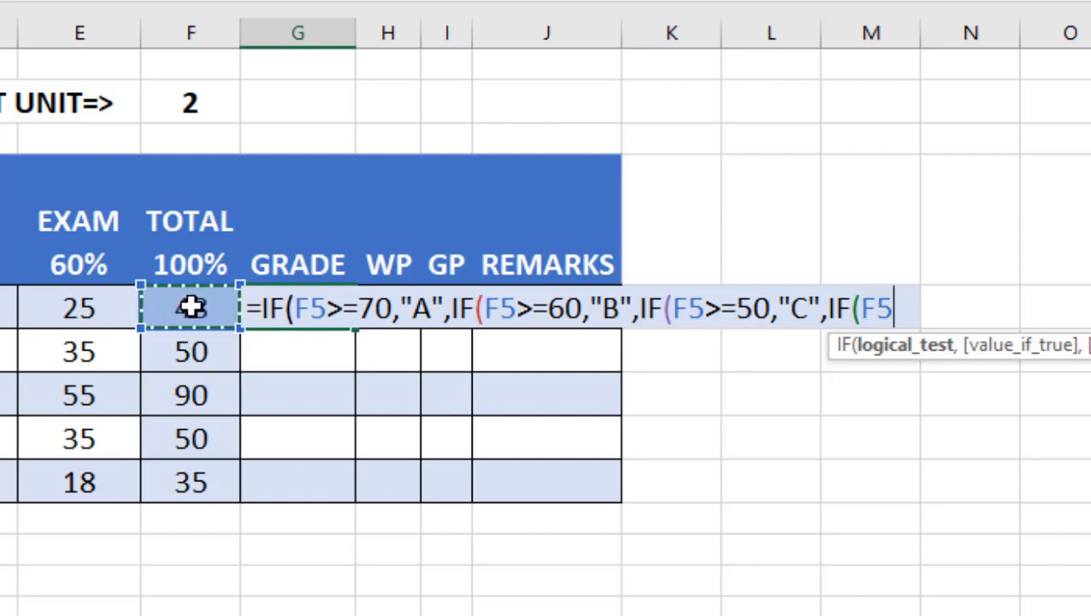
{"action": "type", "text": ">"}
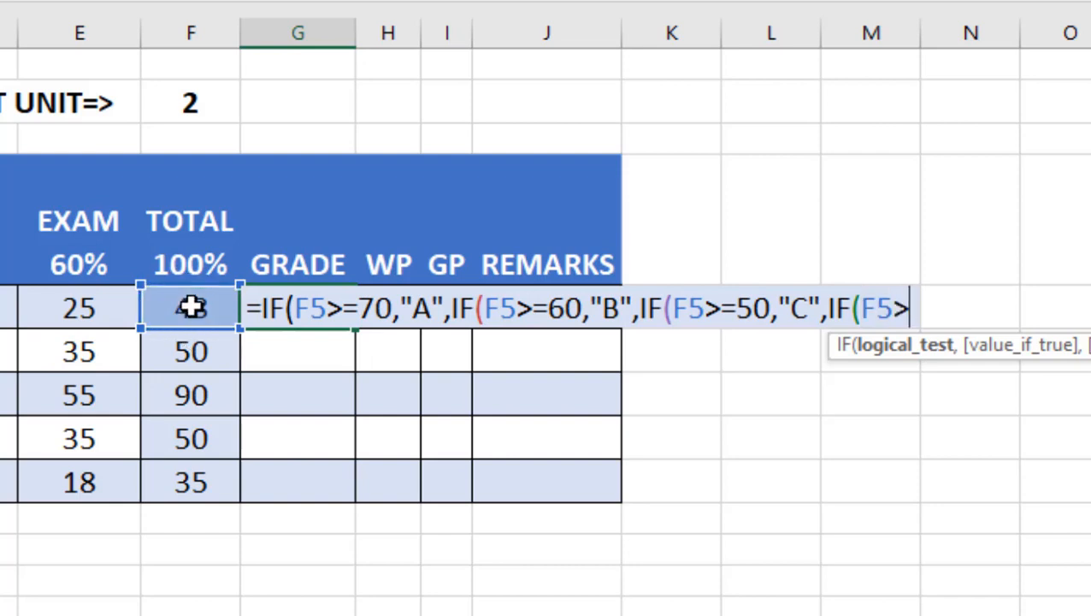
{"action": "type", "text": "="}
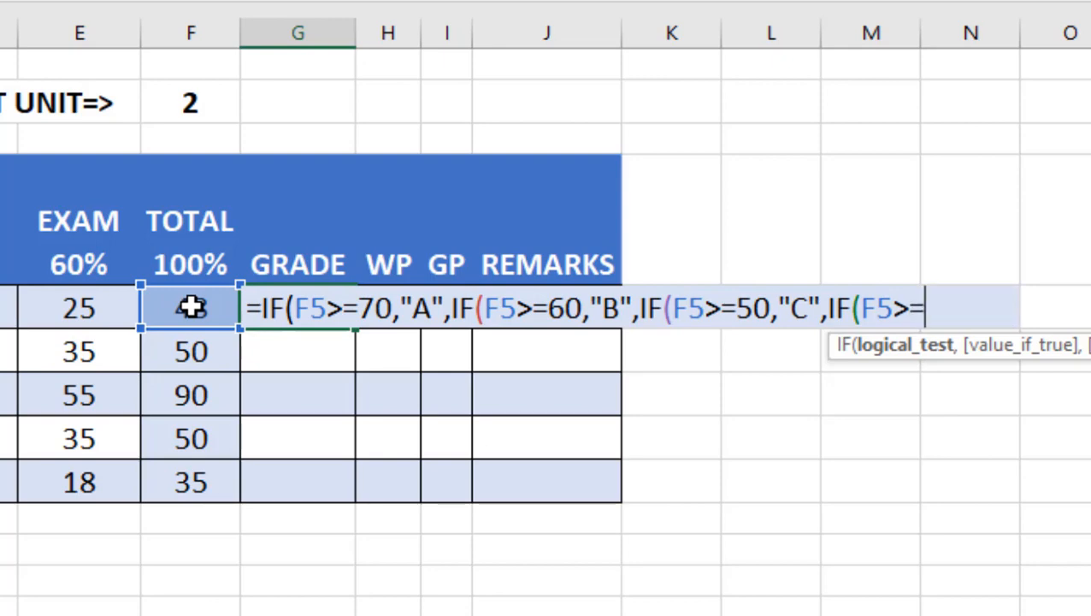
{"action": "type", "text": "45,"}
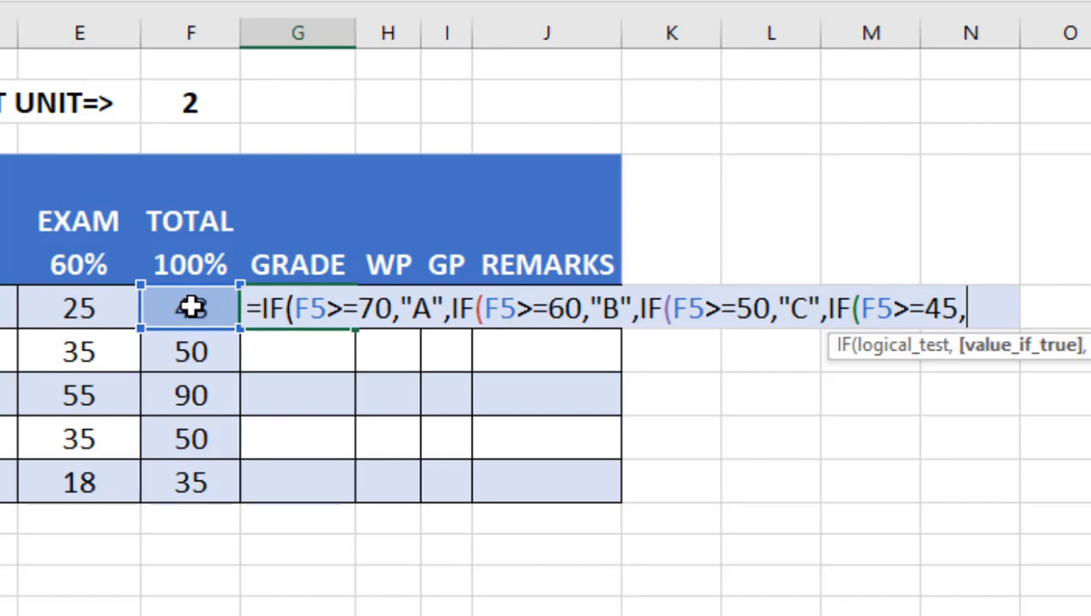
{"action": "type", "text": "\"D\","}
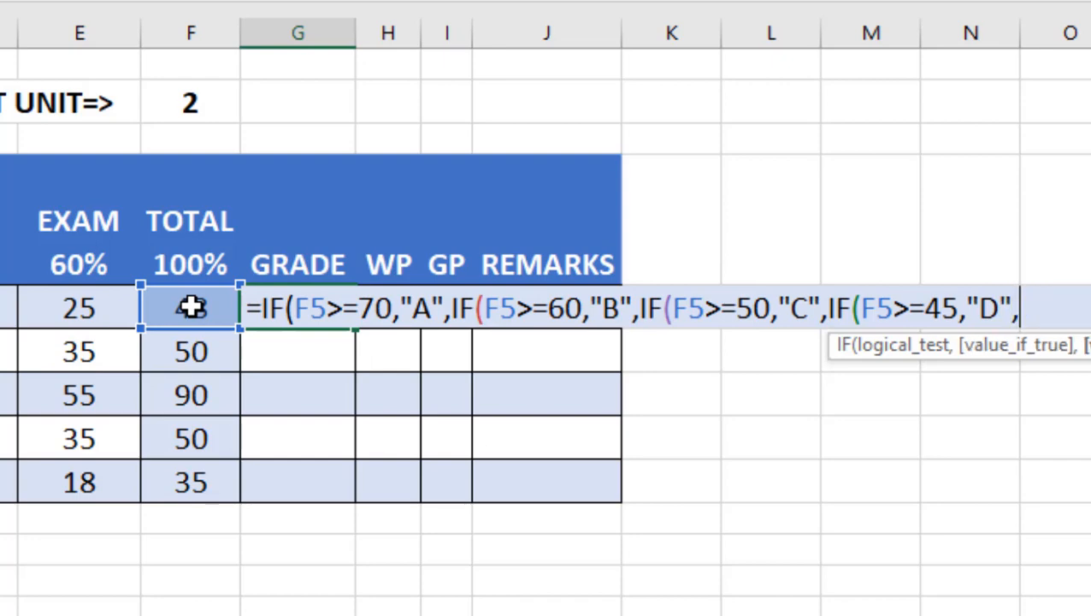
{"action": "type", "text": "iF"}
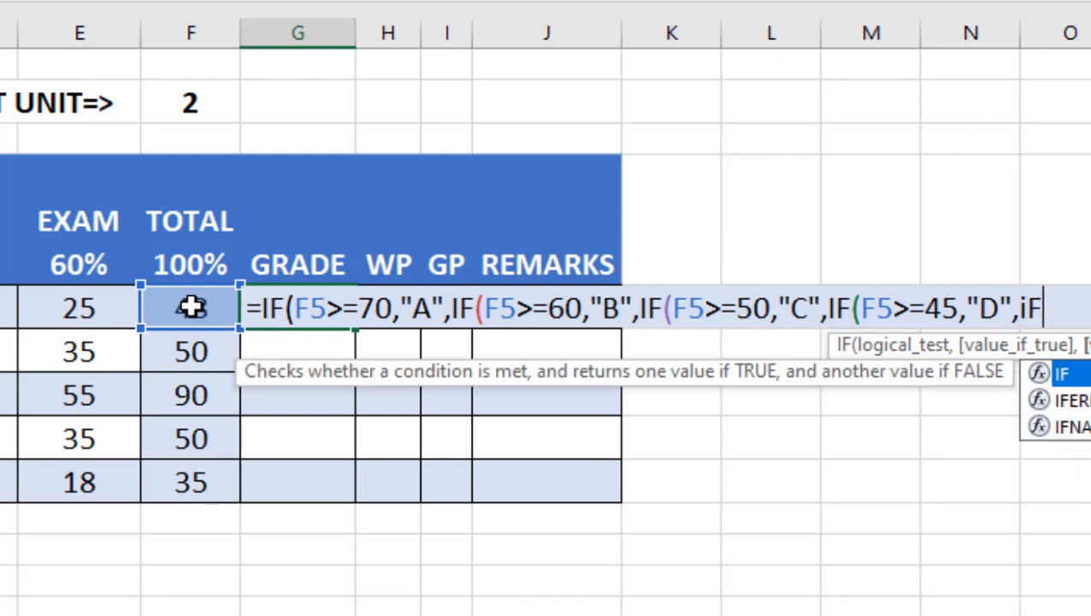
Step: Nest a fifth IF in the grade formula returning "E" when the total is at least 40
{"action": "key", "text": "BackSpace"}
{"action": "key", "text": "BackSpace"}
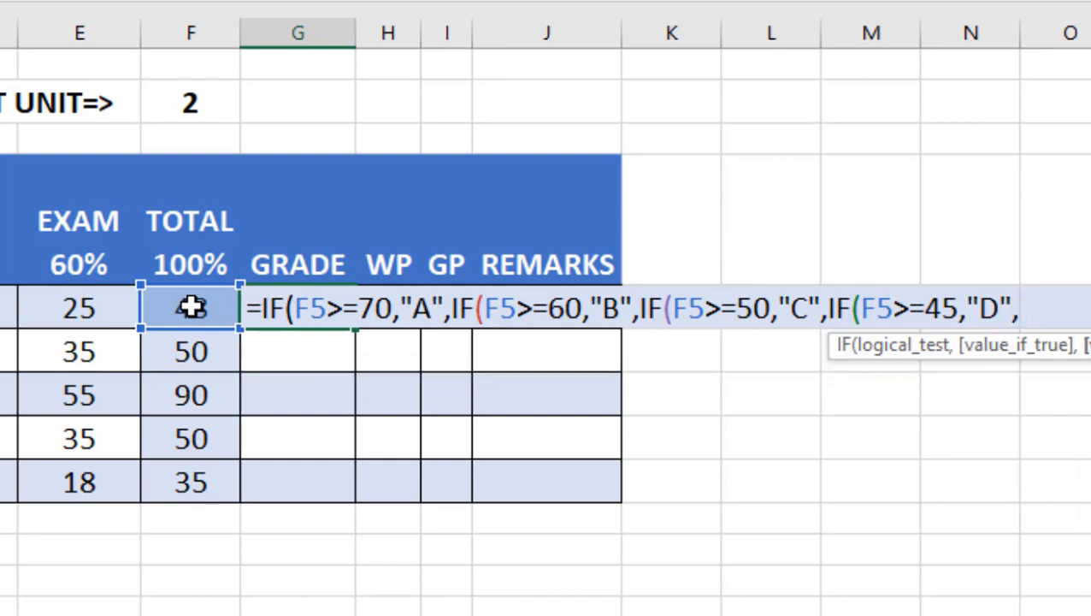
{"action": "type", "text": "IF("}
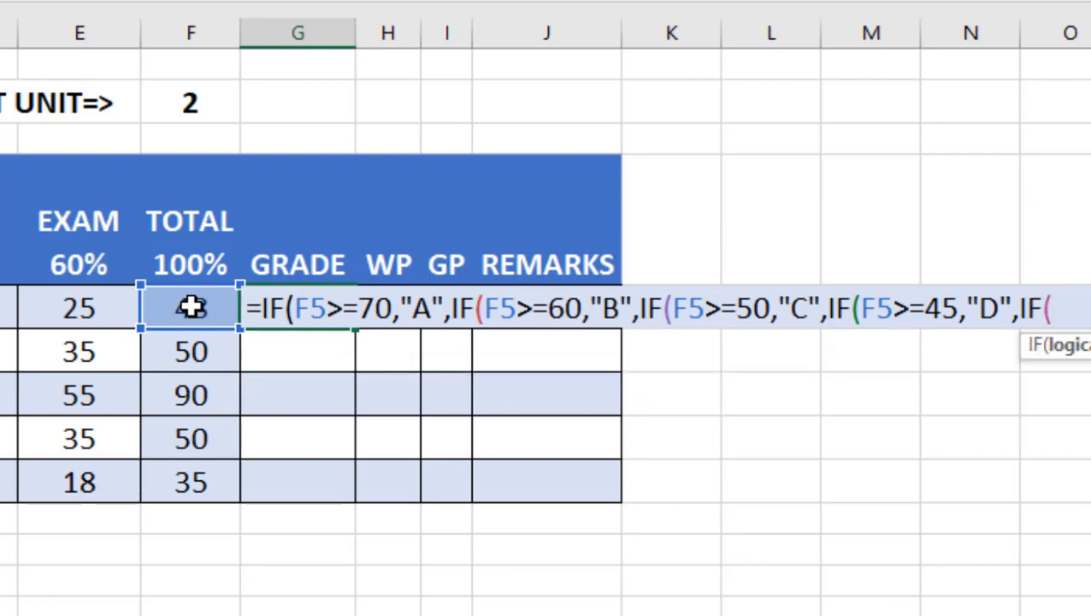
{"action": "type", "text": "F5"}
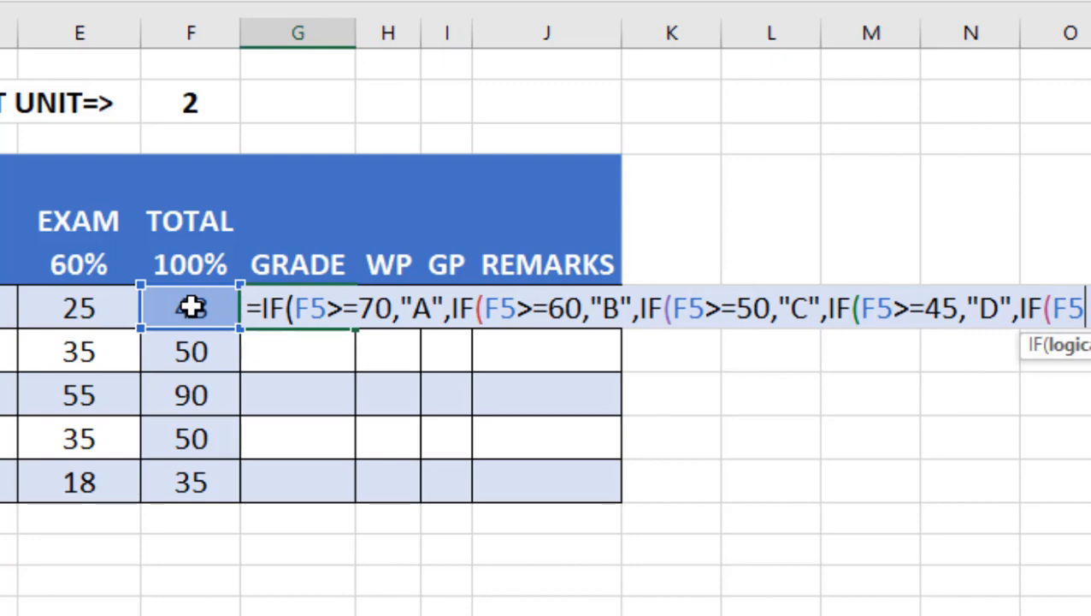
{"action": "type", "text": ">="}
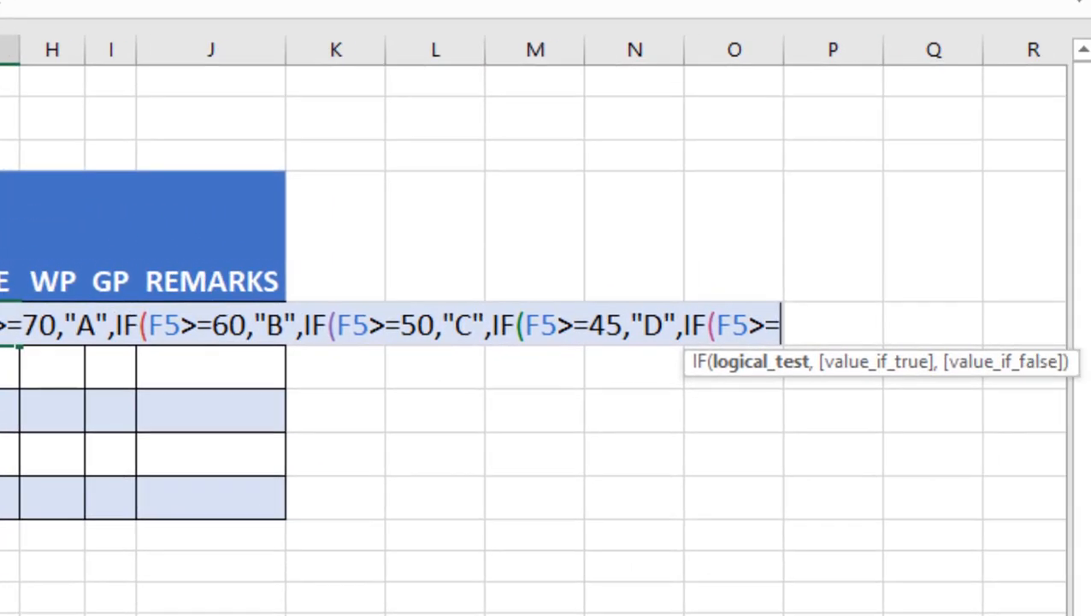
{"action": "type", "text": "4"}
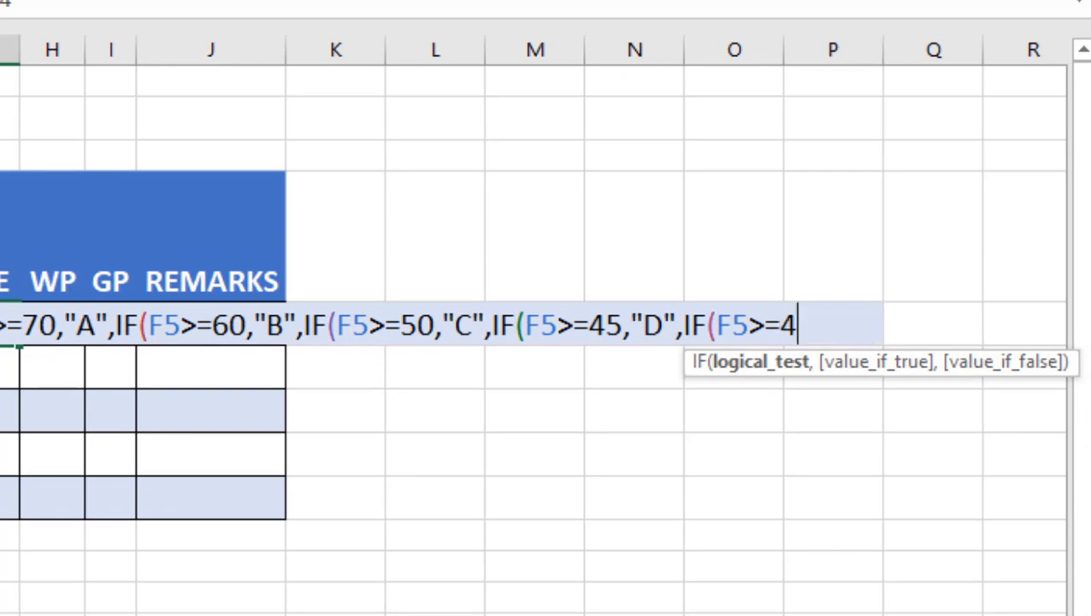
{"action": "type", "text": "0,\""}
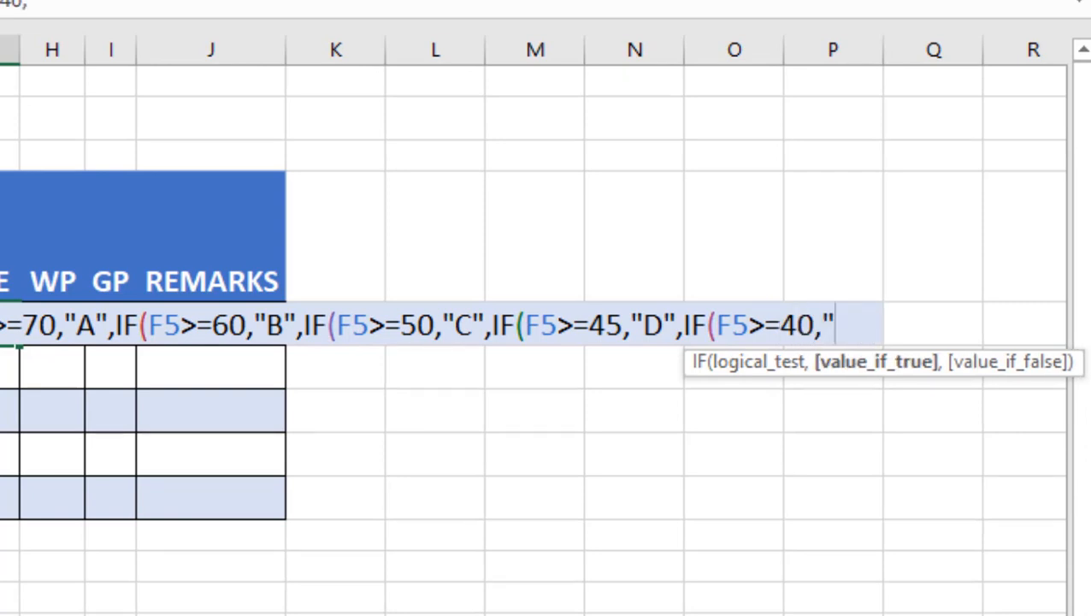
{"action": "type", "text": "E\","}
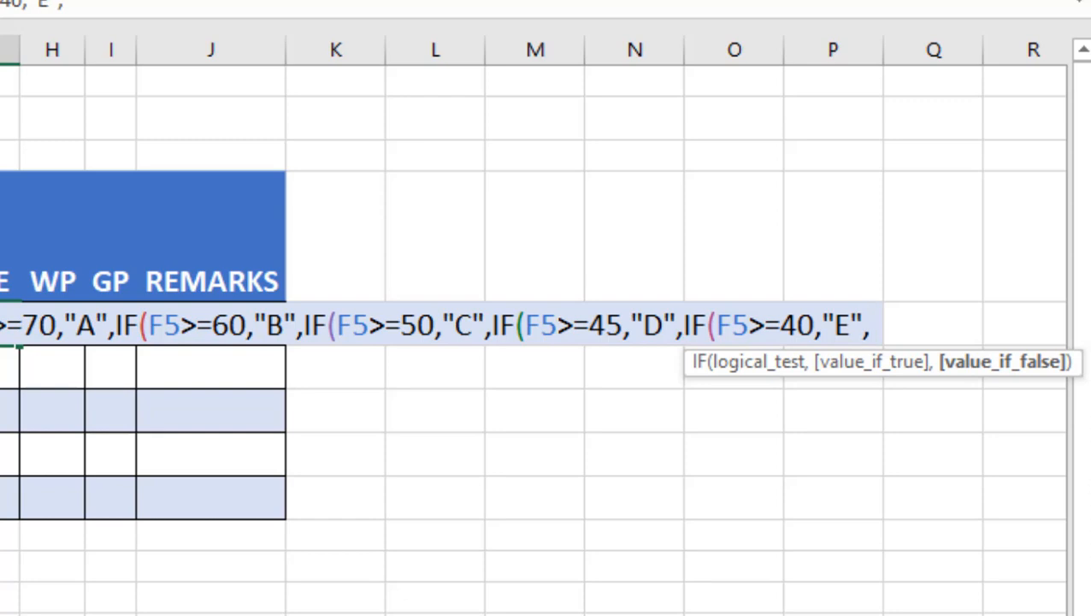
{"action": "type", "text": "\"F"}
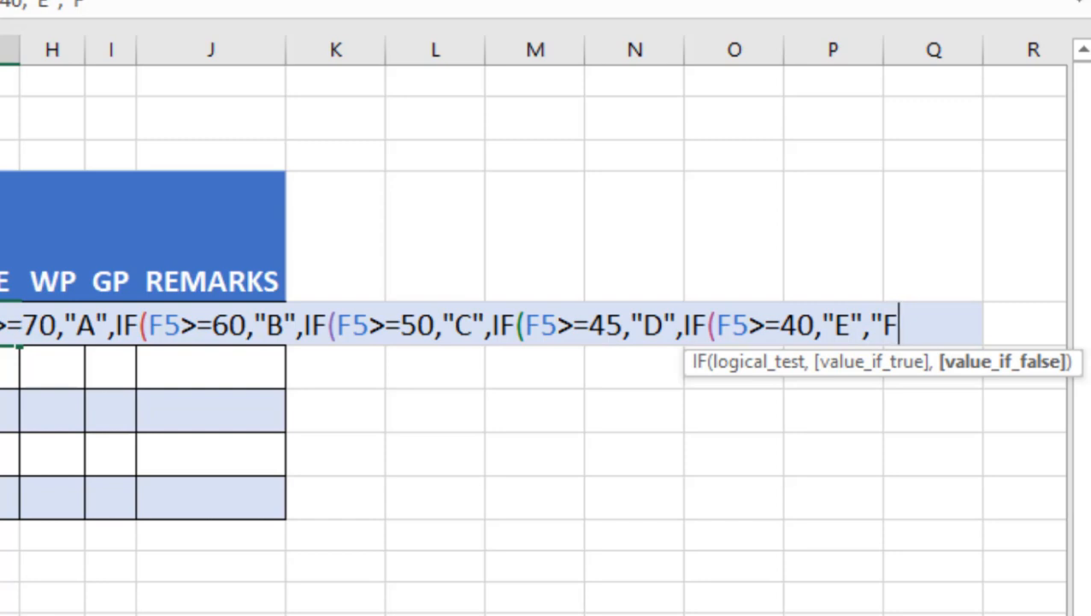
{"action": "type", "text": "\""}
Step: Finish the grade formula with "F" as the final fallback, close all five brackets and enter it
{"action": "type", "text": ")))))"}
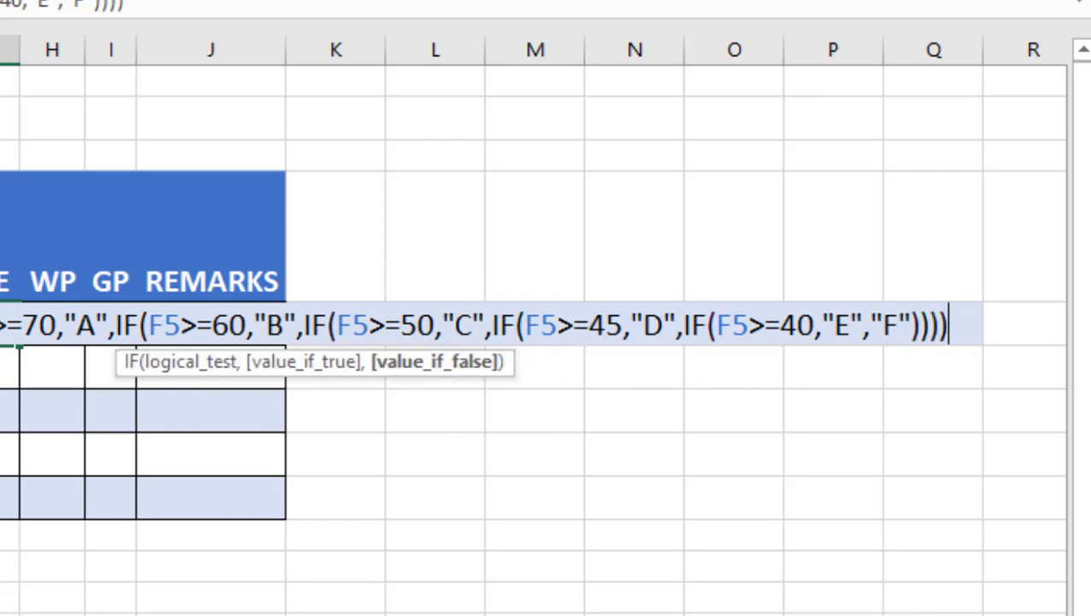
{"action": "key", "text": "Return"}
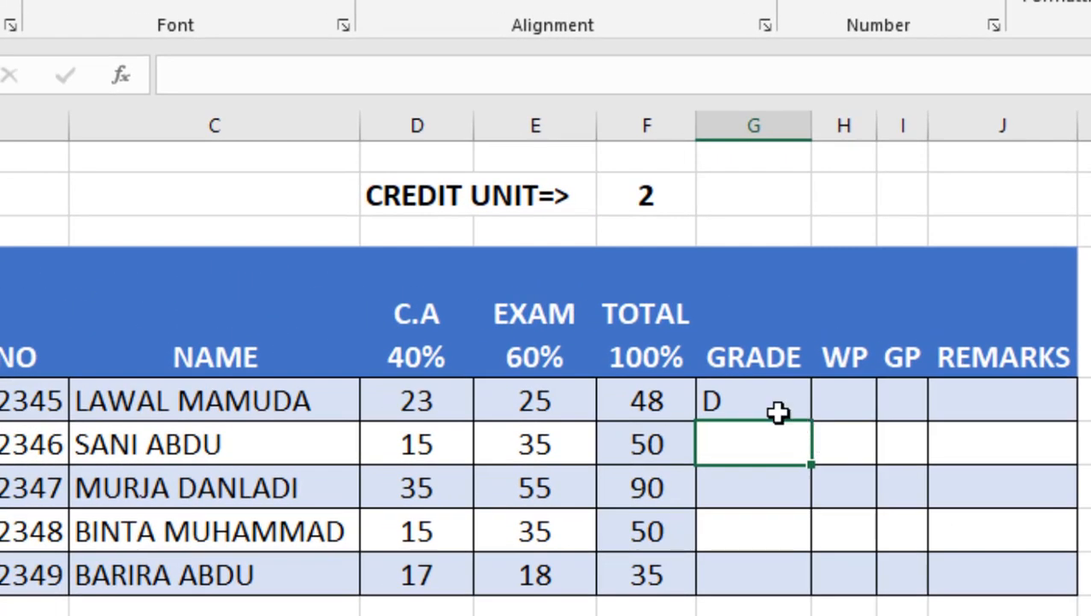
Step: Copy the grade formula down the GRADE column to the remaining four students
{"action": "left_click", "coordinate": [31, 342]}
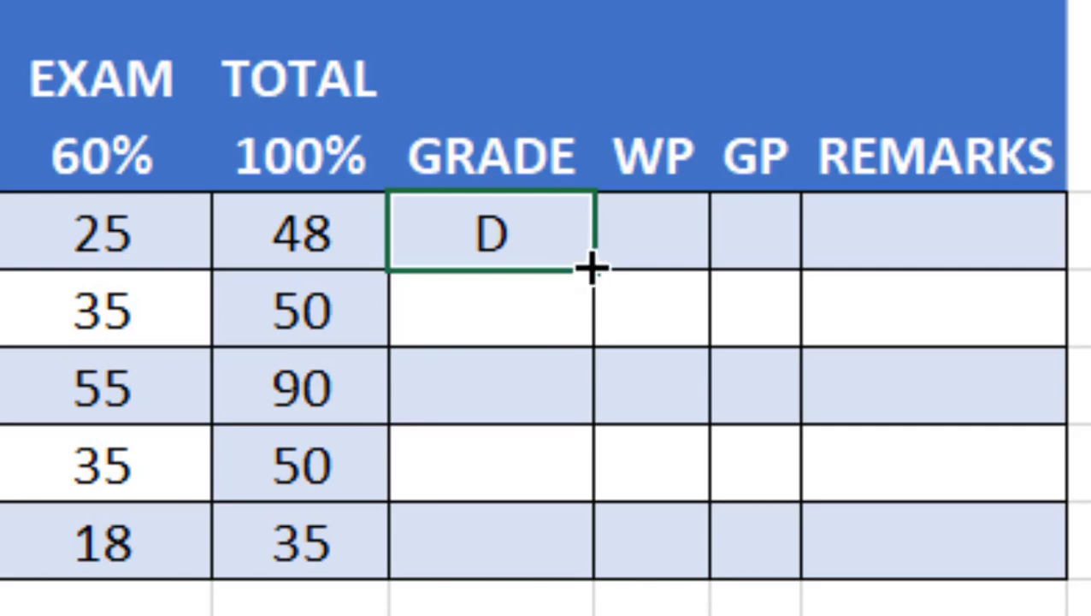
{"action": "left_click_drag", "start_coordinate": [593, 271], "coordinate": [575, 550]}
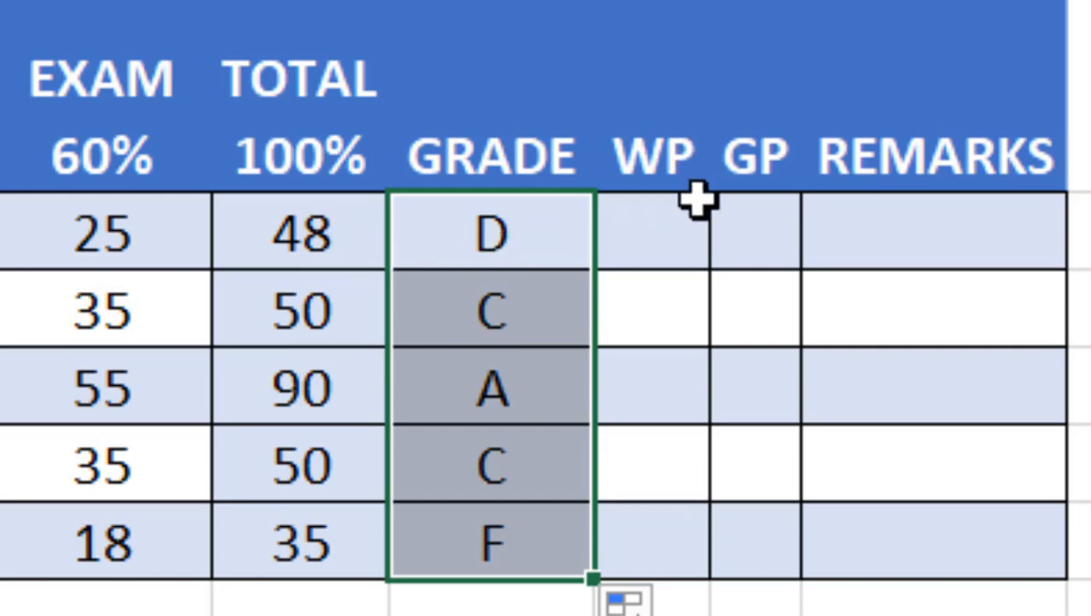
{"action": "left_click", "coordinate": [652, 239]}
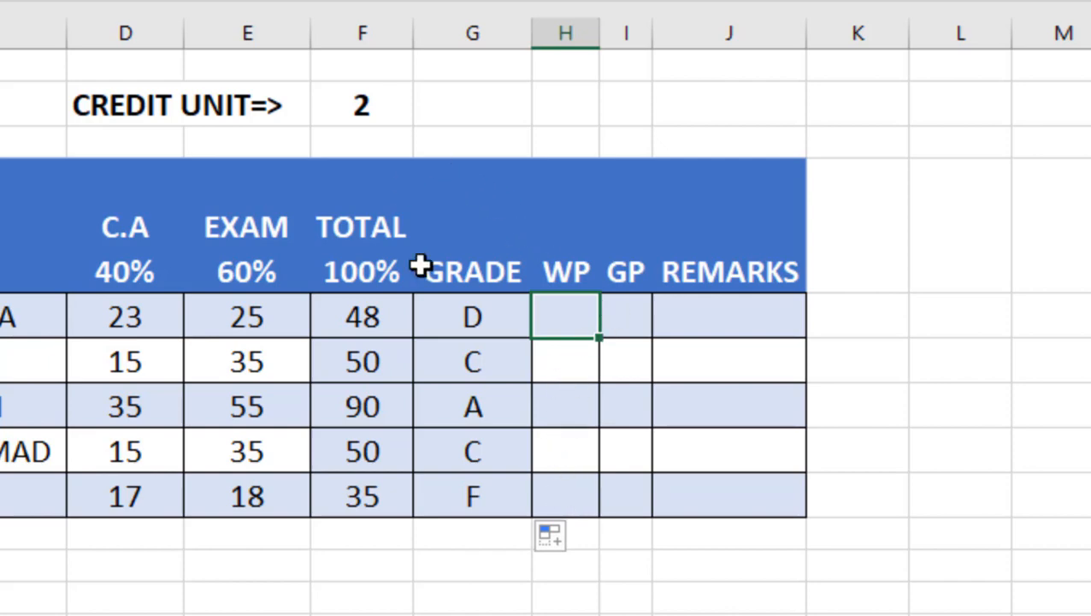
{"action": "left_click", "coordinate": [492, 317]}
{"action": "type", "text": "=IF(F5>="}
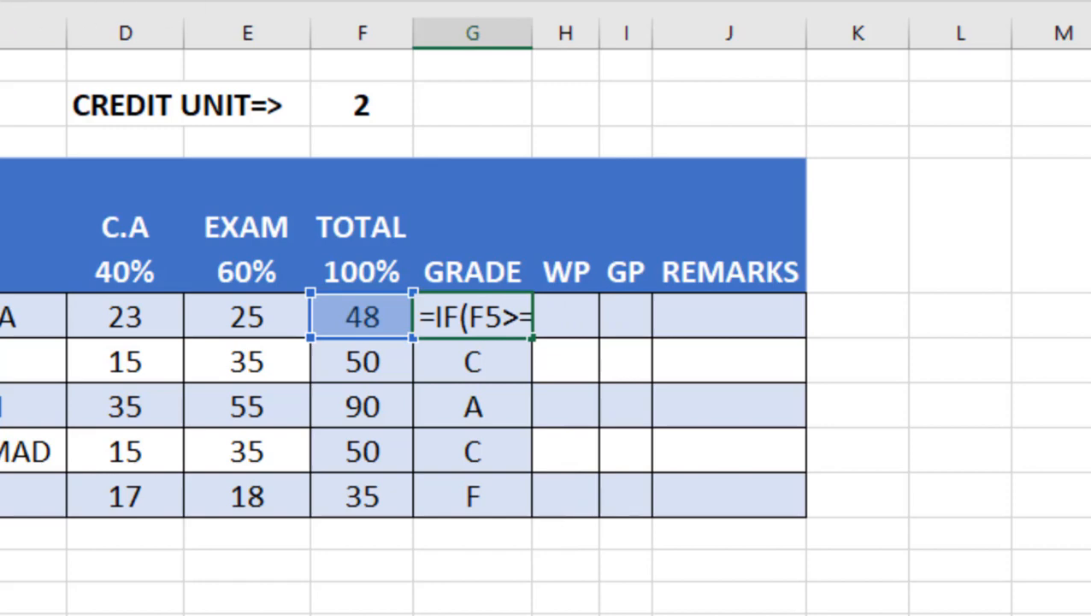
{"action": "right_click", "coordinate": [337, 3]}
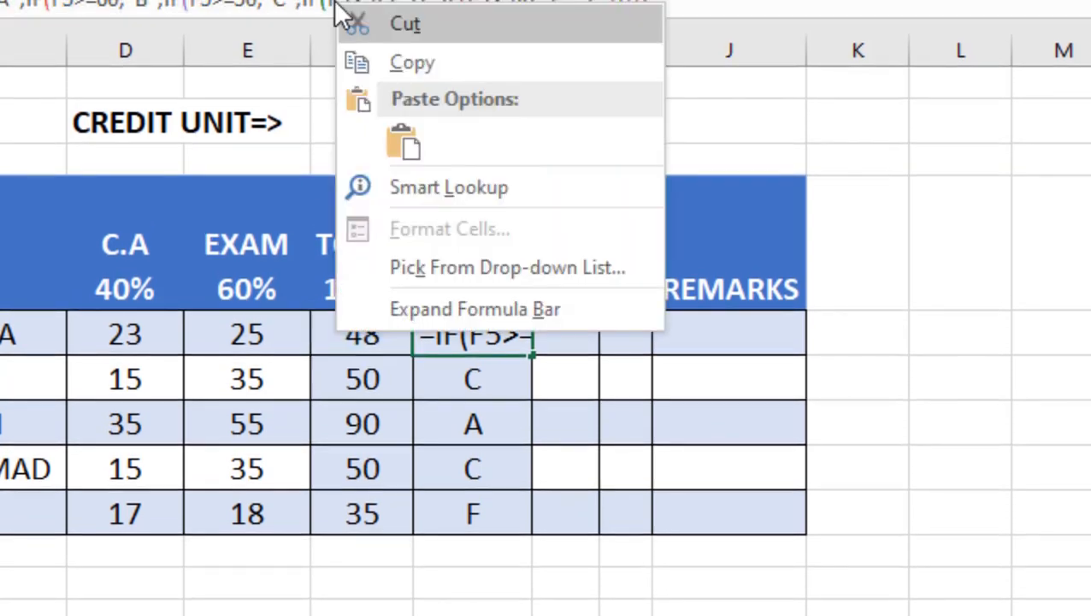
{"action": "left_click", "coordinate": [432, 64]}
{"action": "left_click", "coordinate": [579, 320]}
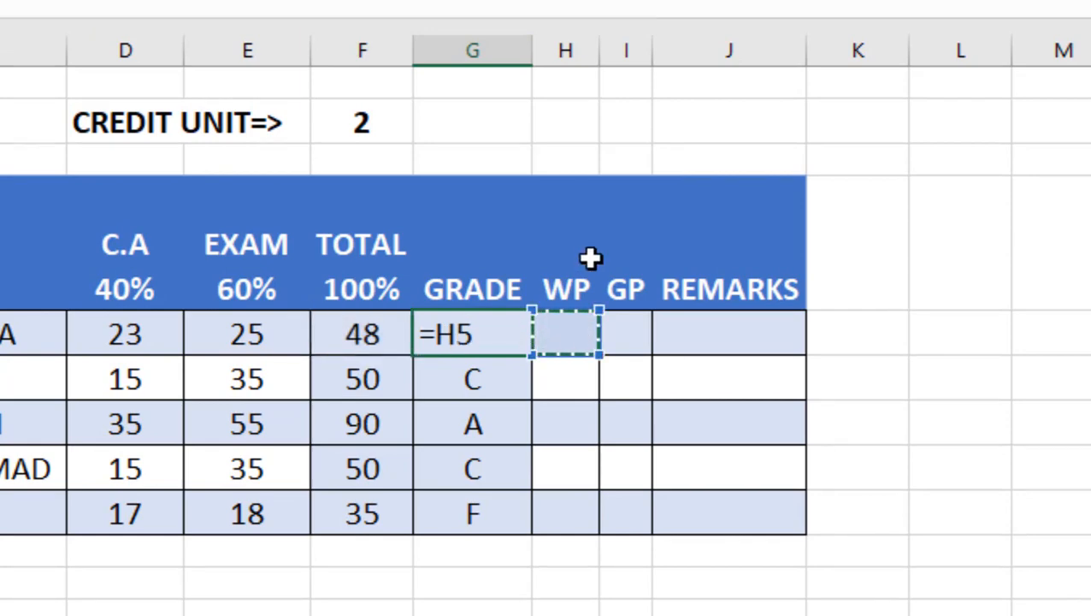
{"action": "key", "text": "Escape"}
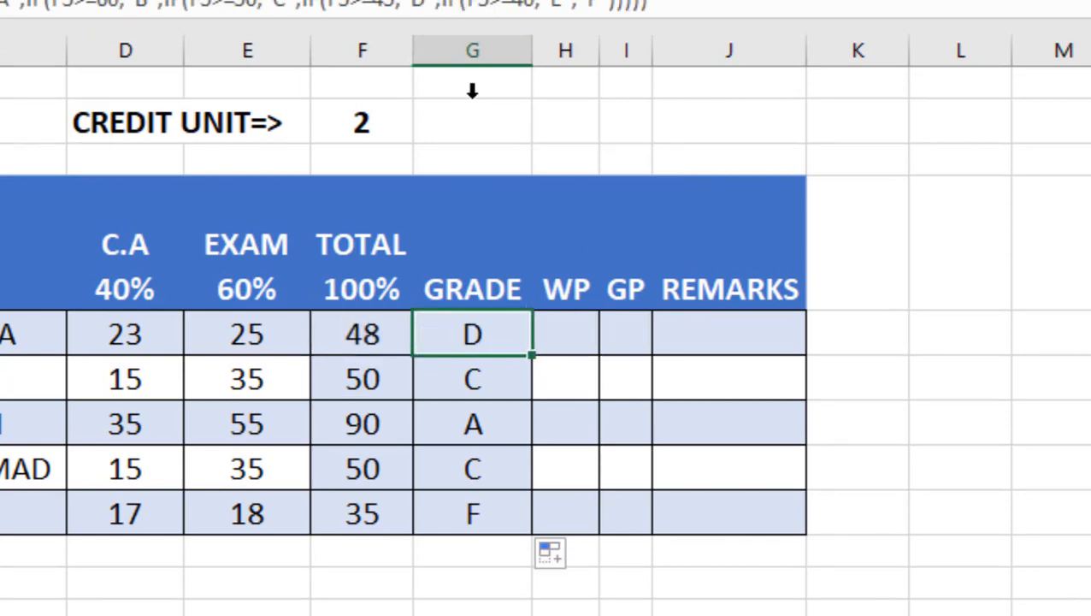
Step: Copy the first student's grade formula into the first WP cell
{"action": "right_click", "coordinate": [470, 314]}
{"action": "left_click", "coordinate": [494, 313]}
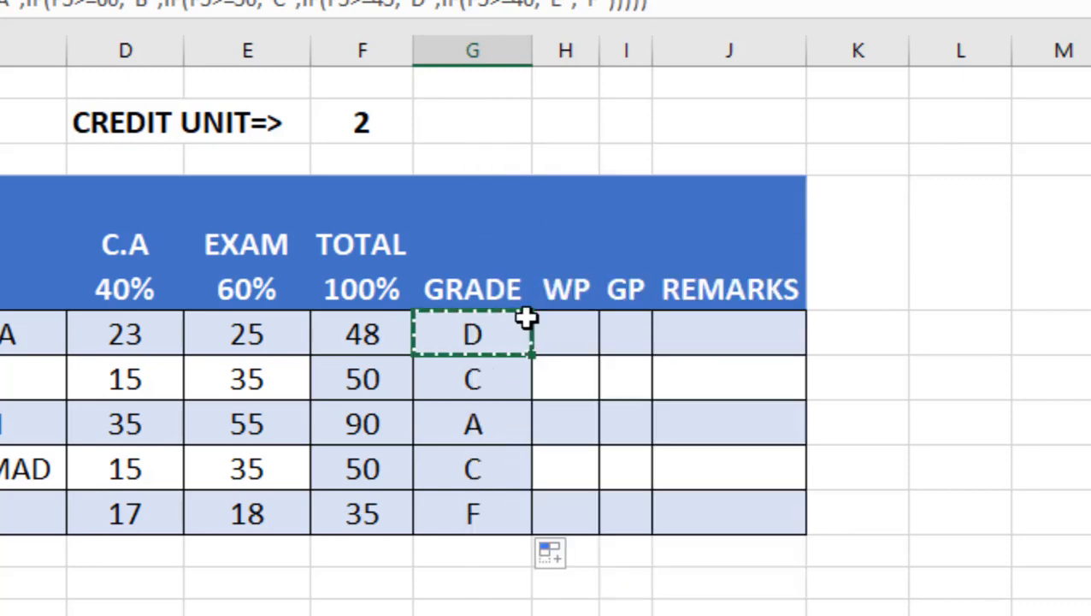
{"action": "right_click", "coordinate": [561, 325]}
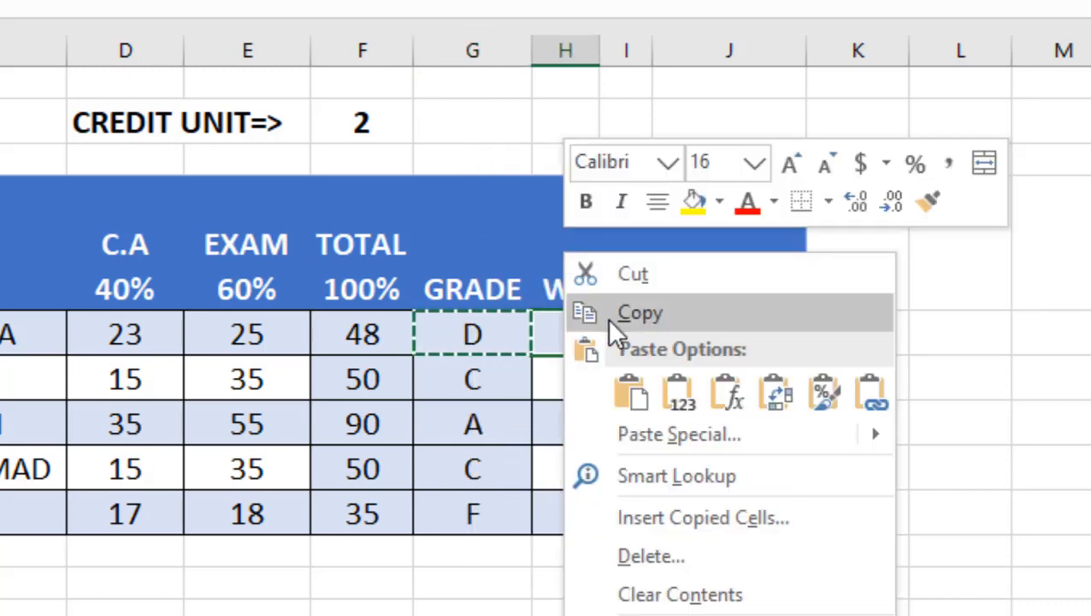
{"action": "left_click", "coordinate": [631, 390]}
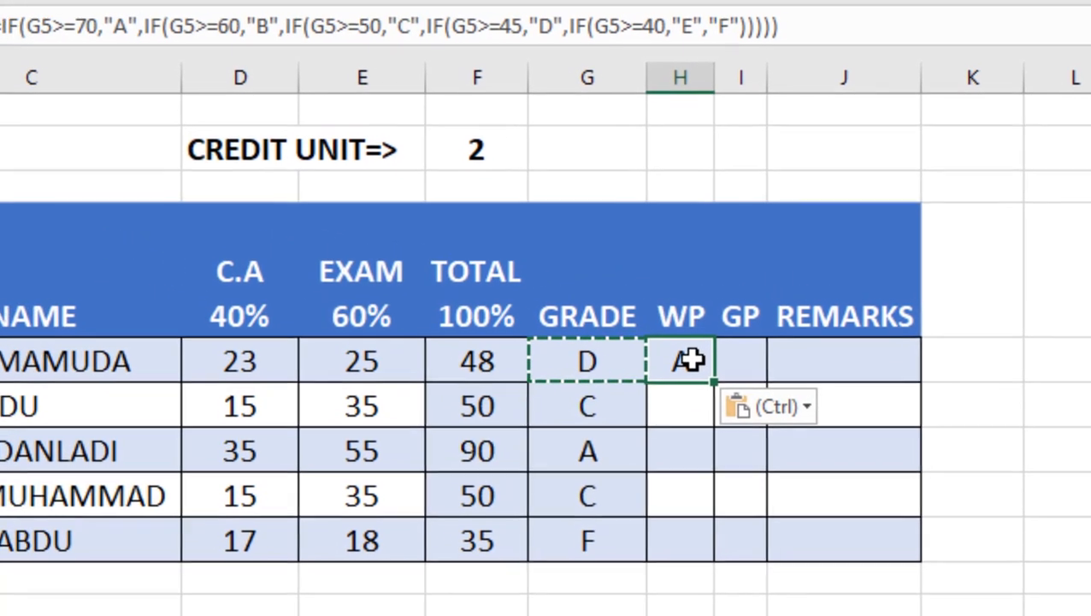
Step: In the WP formula, change the first G5 reference to F5
{"action": "double_click", "coordinate": [691, 360]}
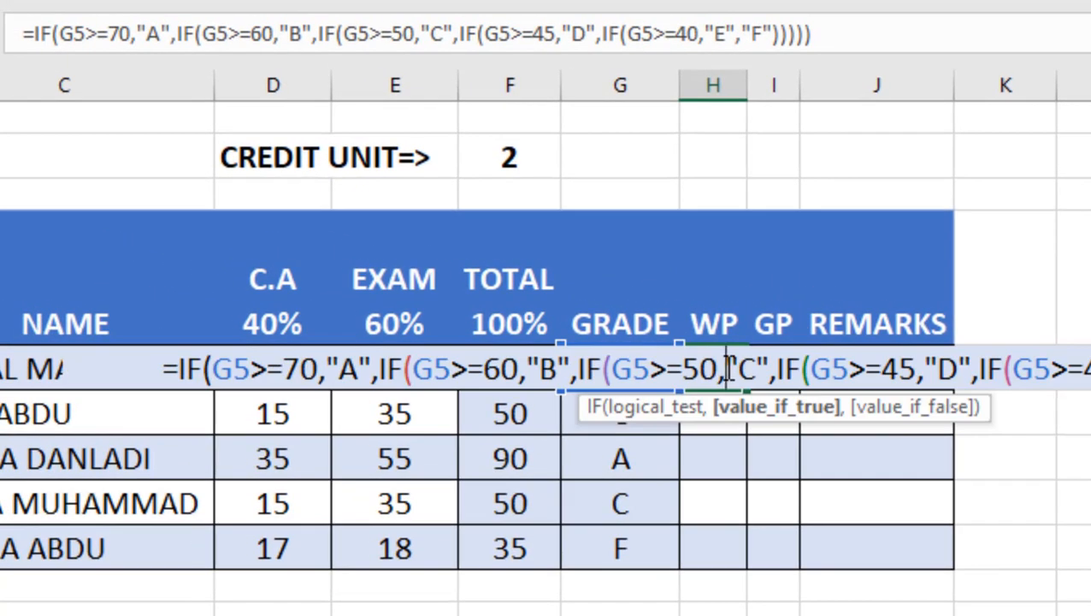
{"action": "key", "text": "Return"}
{"action": "left_click", "coordinate": [738, 370]}
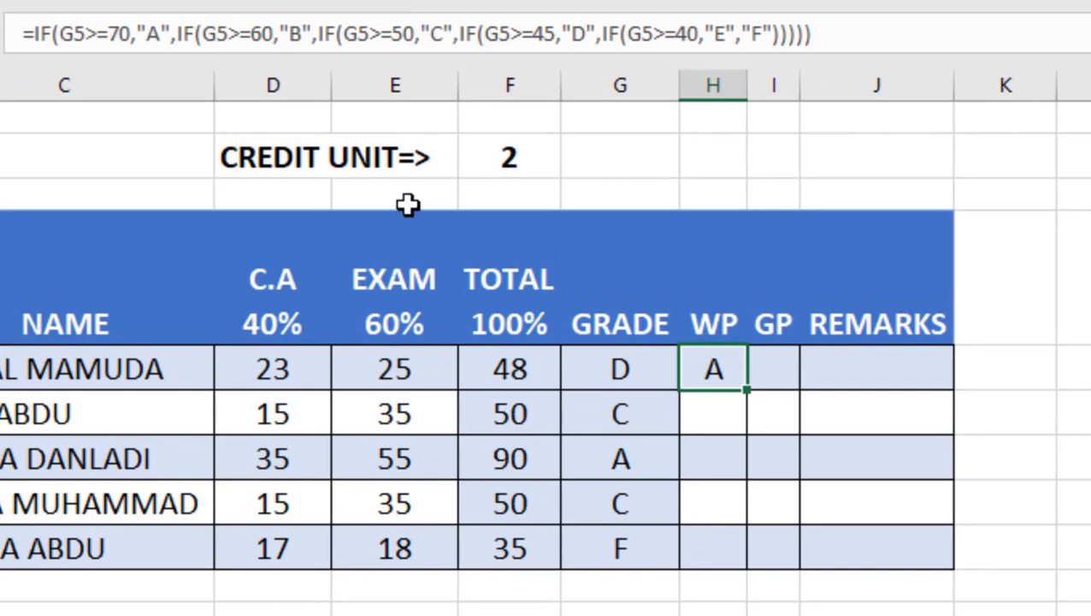
{"action": "left_click", "coordinate": [81, 32]}
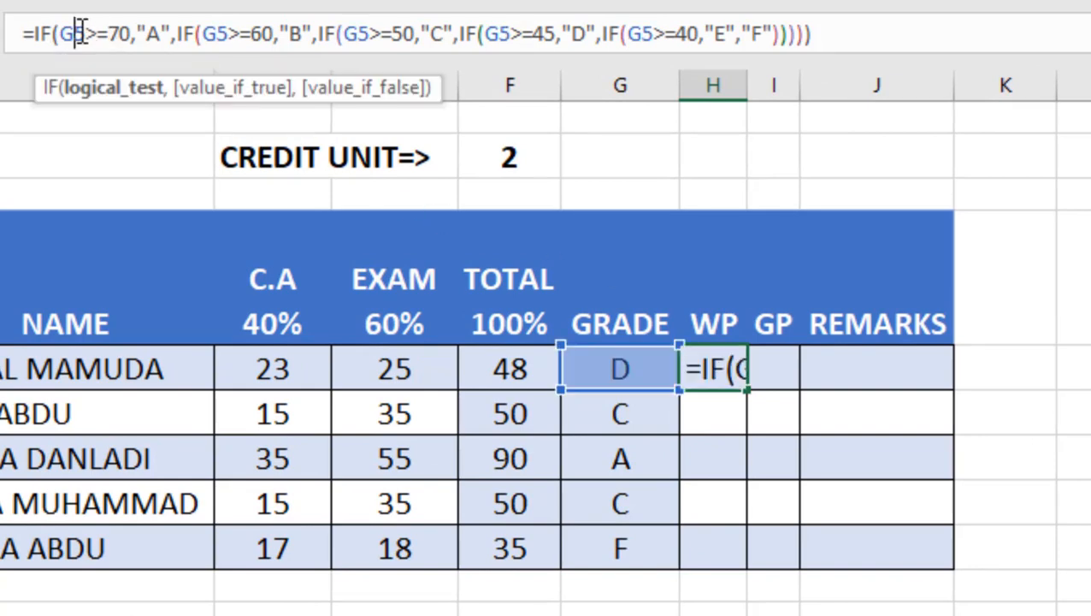
{"action": "double_click", "coordinate": [81, 31]}
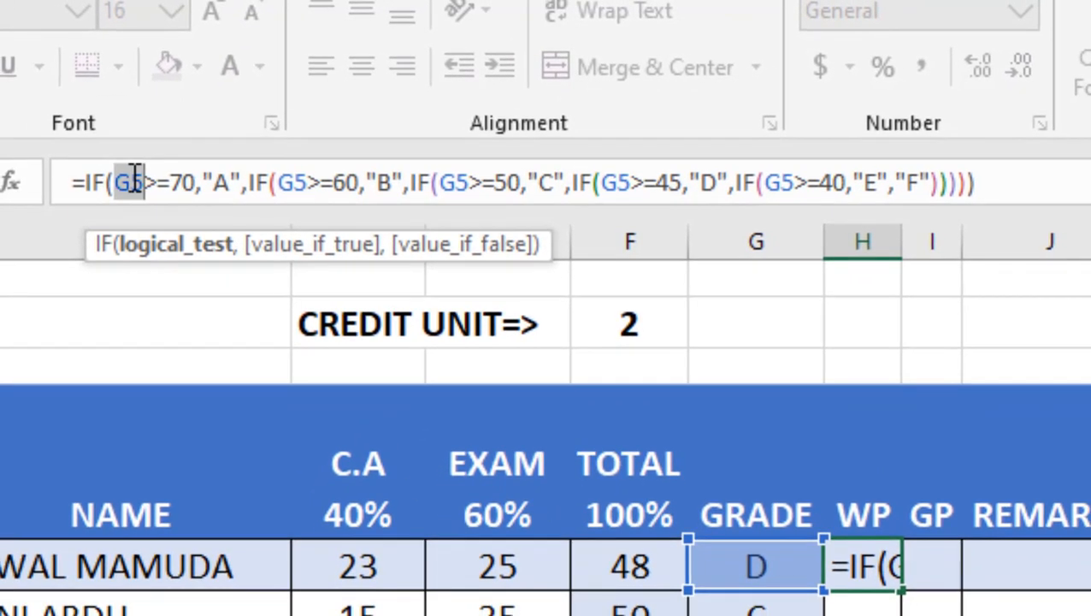
{"action": "left_click", "coordinate": [133, 179]}
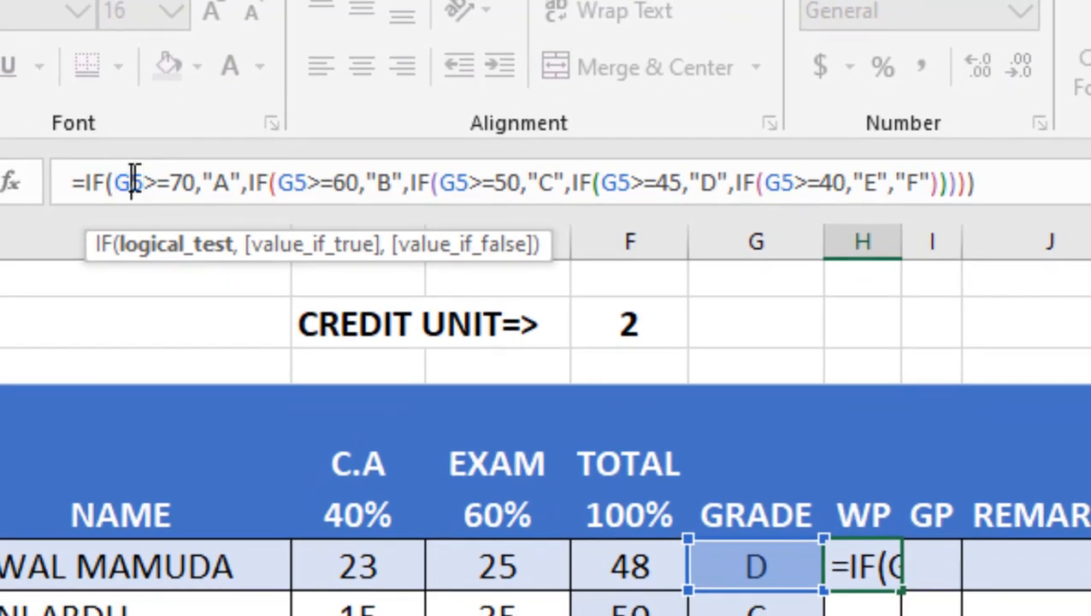
{"action": "key", "text": "BackSpace"}
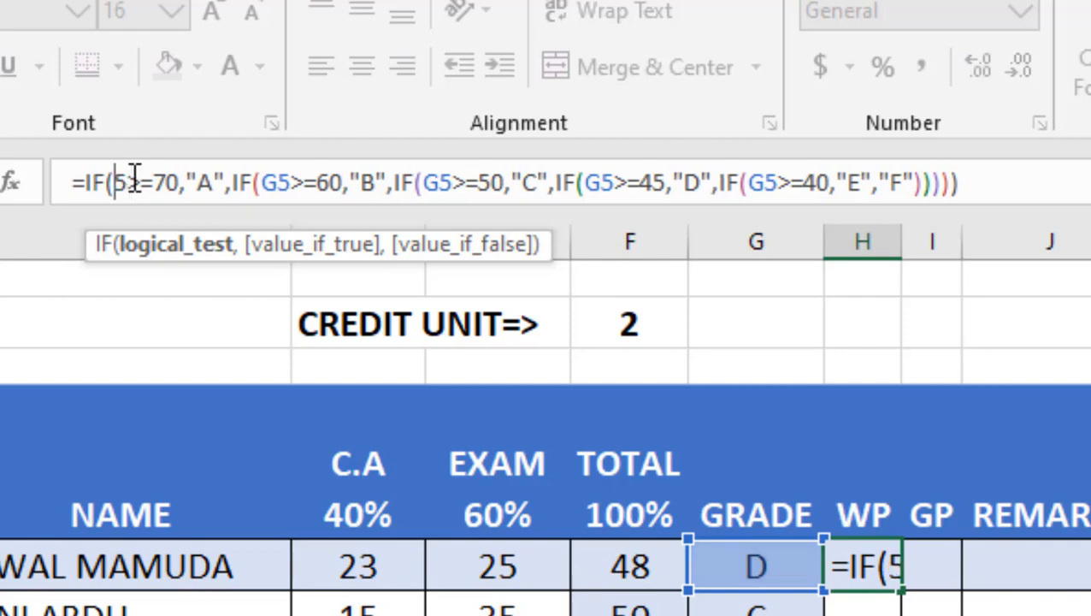
{"action": "type", "text": "F"}
Step: In the WP formula, change the second G5 reference to F5
{"action": "left_click", "coordinate": [285, 193]}
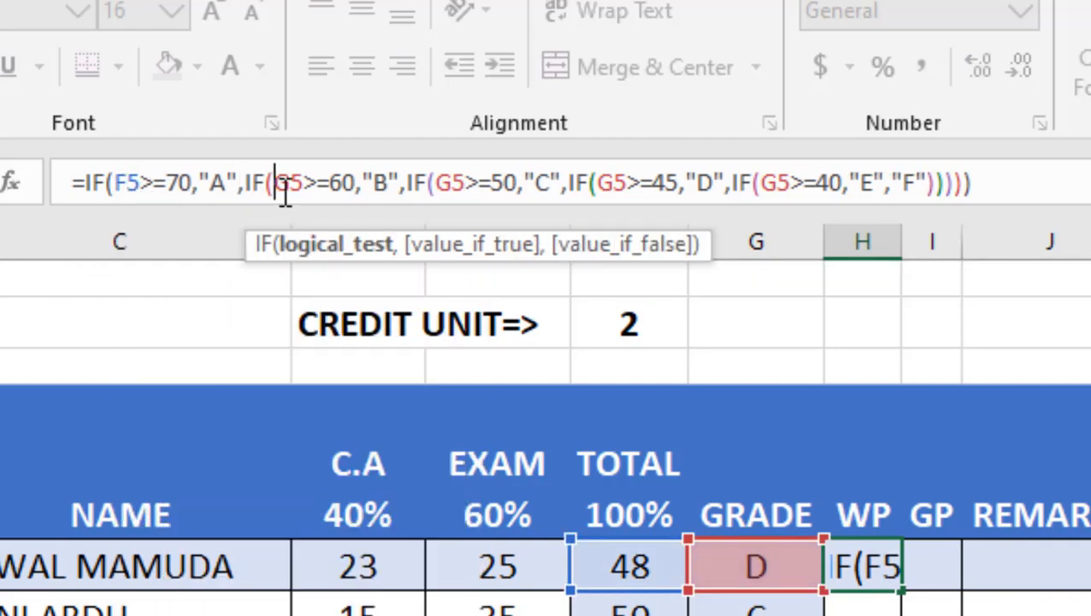
{"action": "left_click_drag", "start_coordinate": [283, 189], "coordinate": [293, 193]}
{"action": "type", "text": "F"}
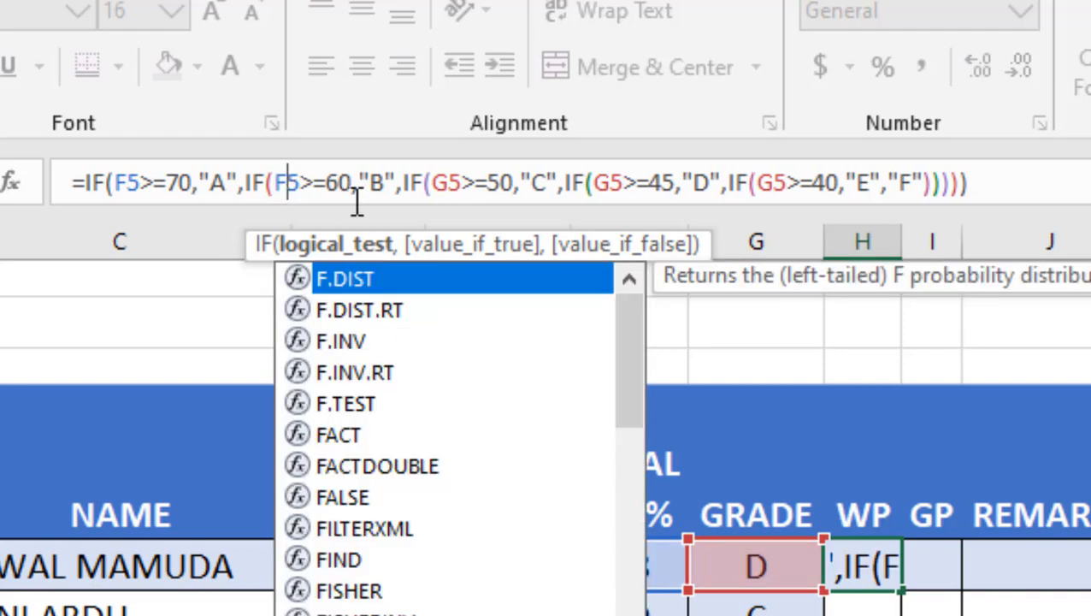
Step: In the WP formula, change the remaining three G5 references to F5 and confirm the formula
{"action": "left_click", "coordinate": [441, 181]}
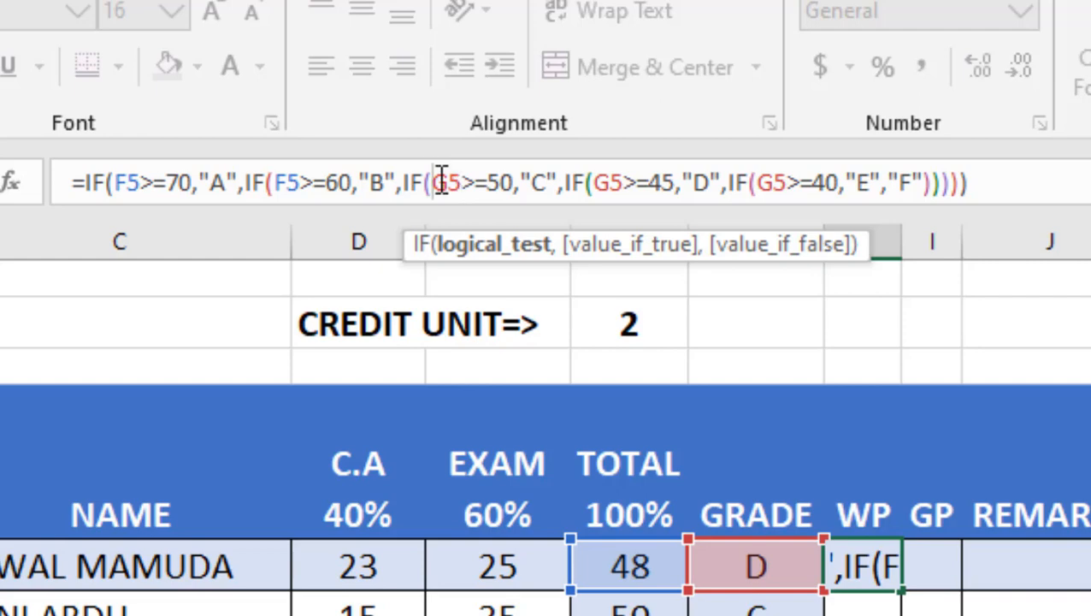
{"action": "key", "text": "Delete"}
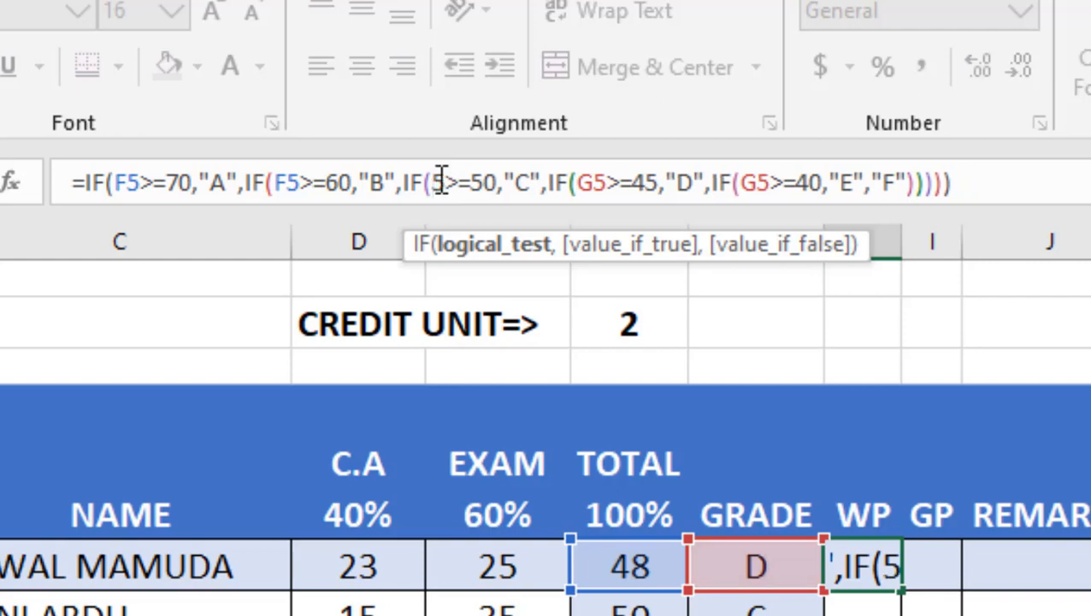
{"action": "type", "text": "F"}
{"action": "left_click", "coordinate": [609, 193]}
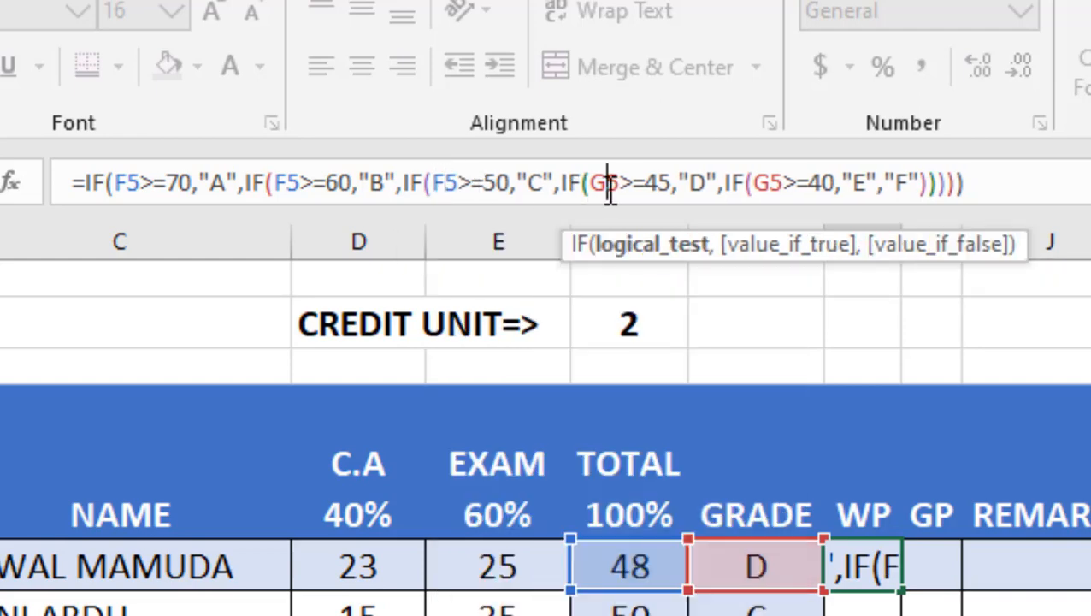
{"action": "key", "text": "Delete"}
{"action": "type", "text": "F"}
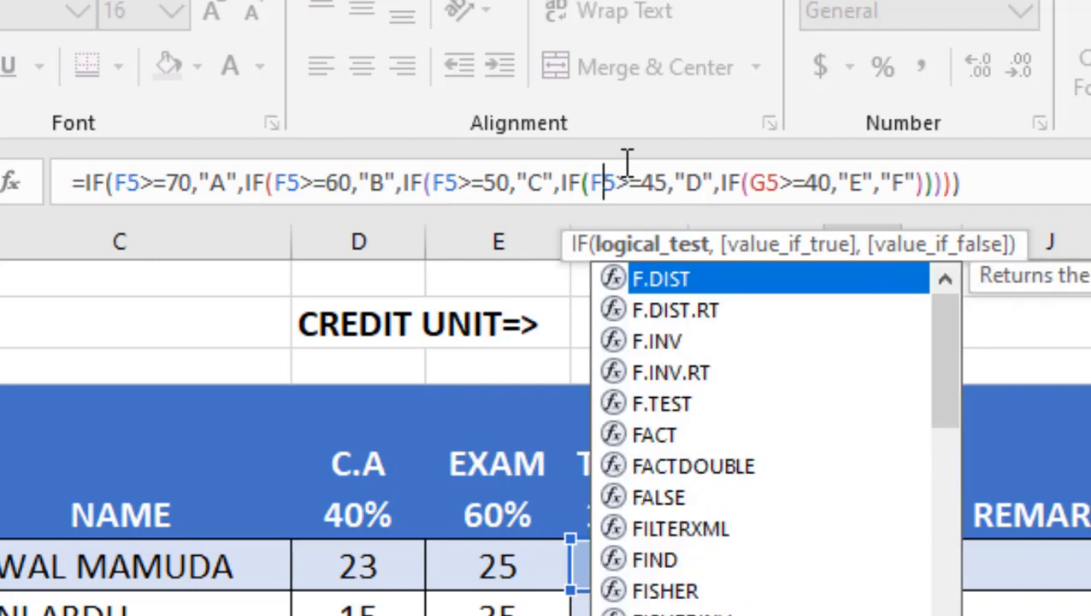
{"action": "left_click", "coordinate": [767, 184]}
{"action": "key", "text": "BackSpace"}
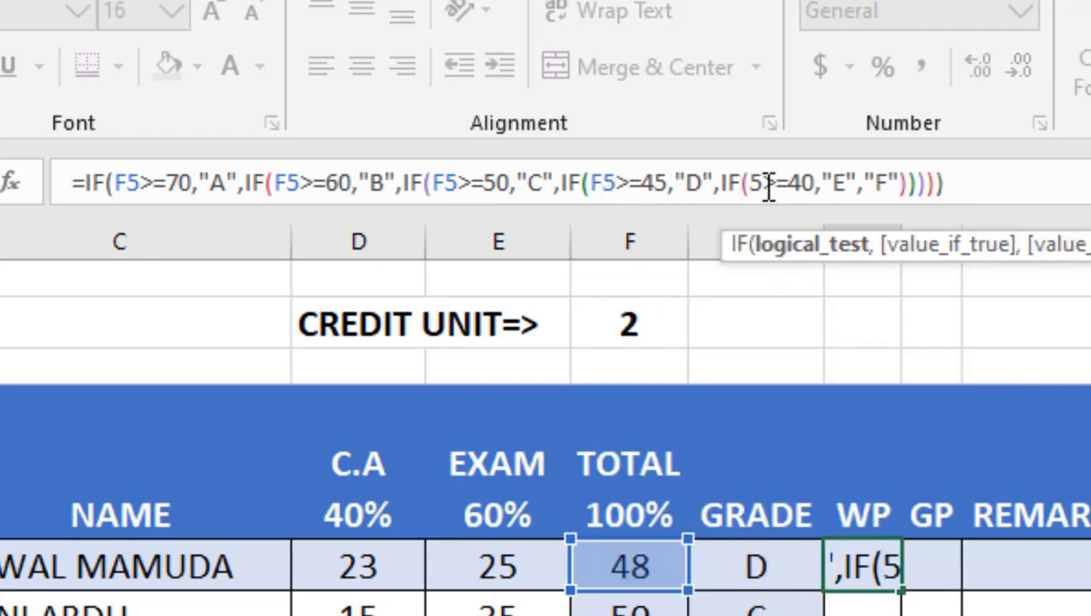
{"action": "type", "text": "F"}
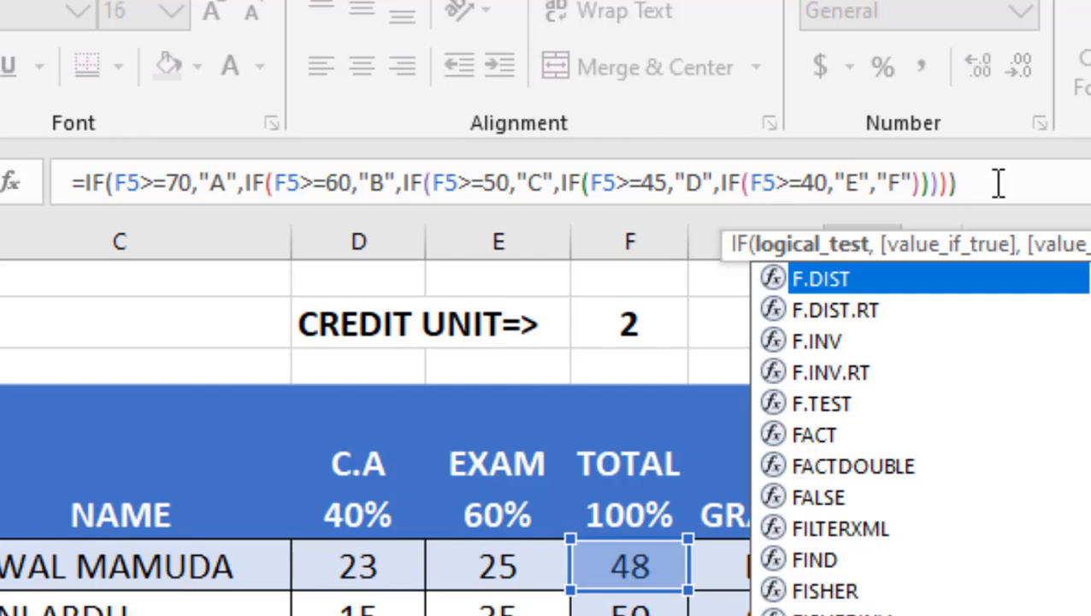
{"action": "key", "text": "Return"}
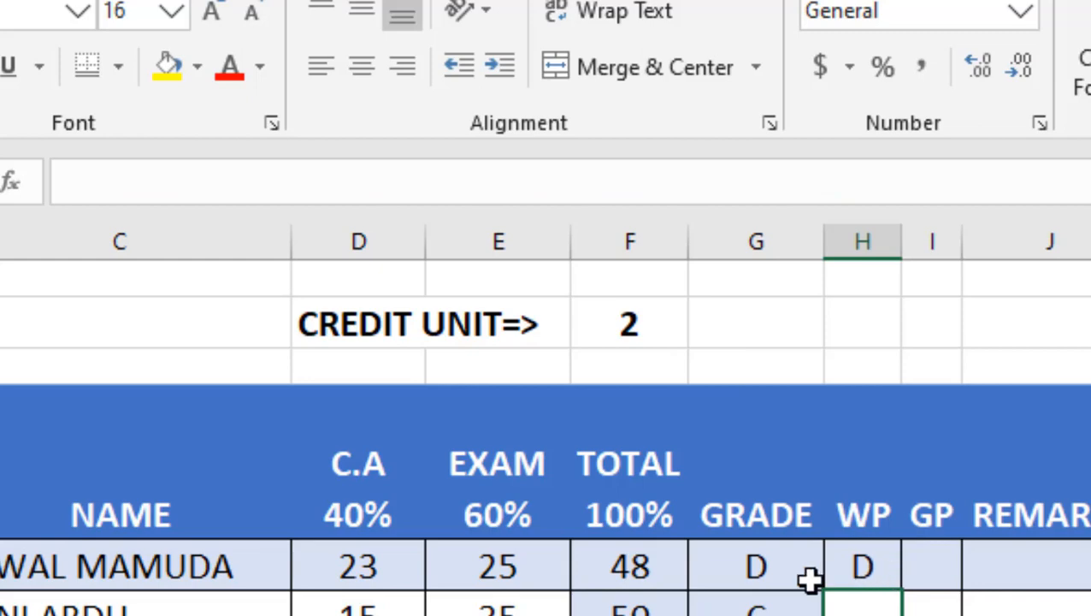
Step: In the WP formula, replace the grade letters "A", "B" and "C" with the points 5, 4 and 3
{"action": "left_click", "coordinate": [864, 563]}
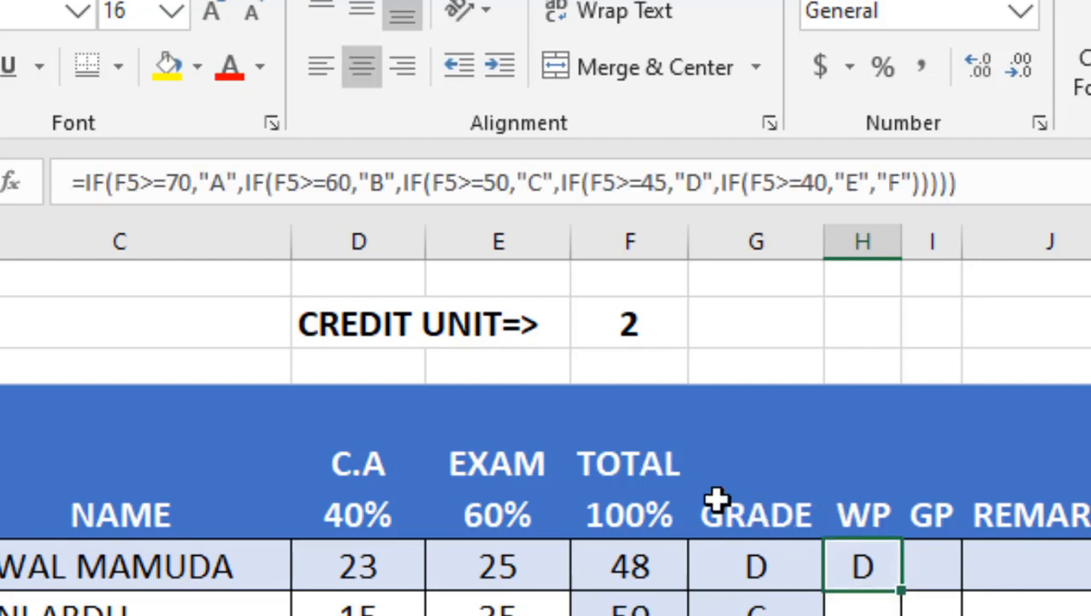
{"action": "double_click", "coordinate": [218, 182]}
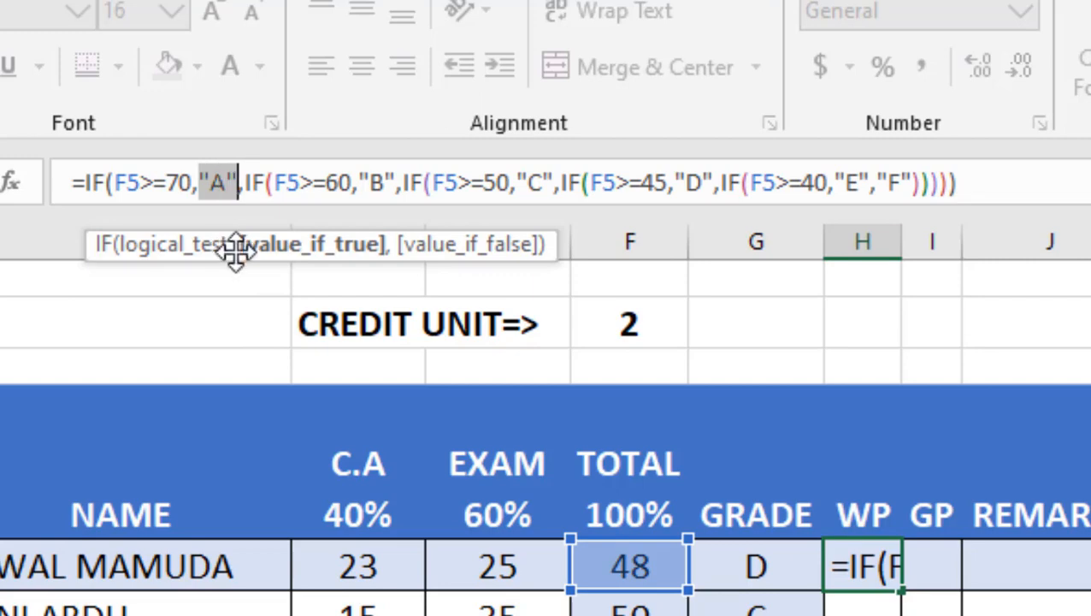
{"action": "type", "text": "5"}
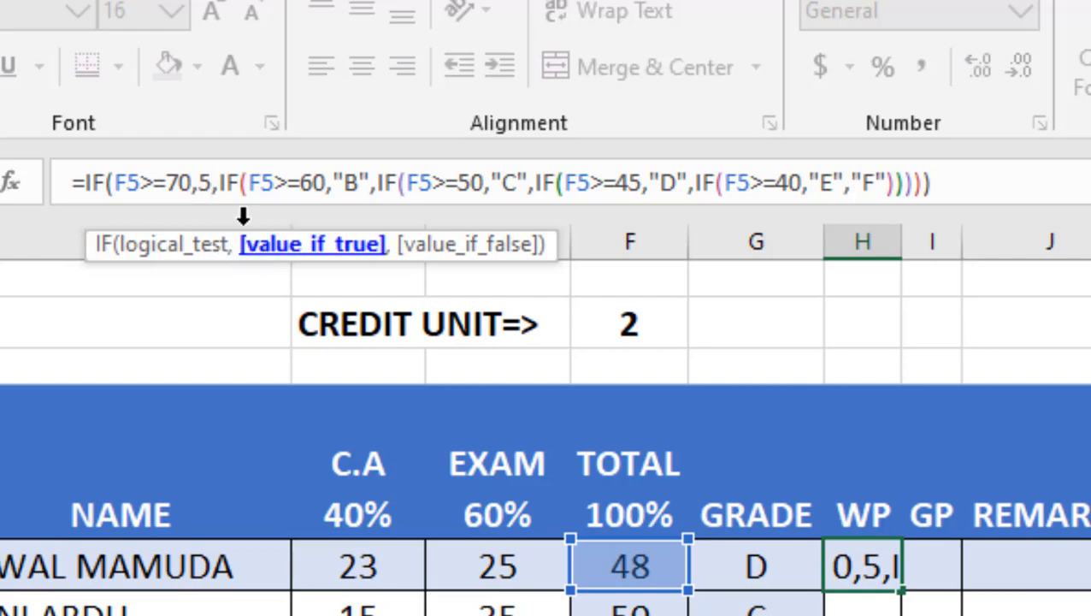
{"action": "double_click", "coordinate": [359, 171]}
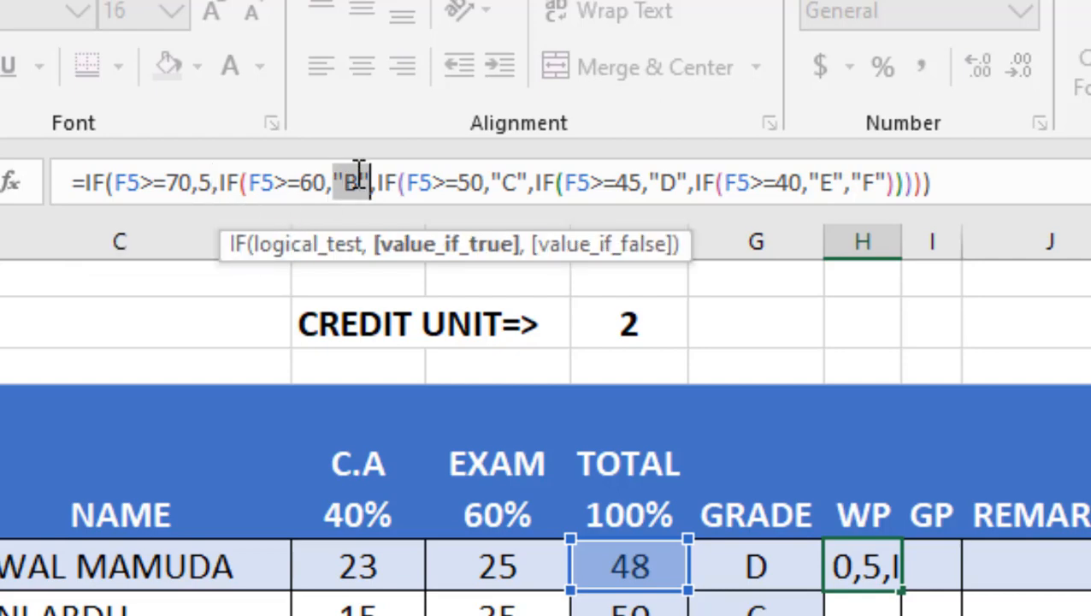
{"action": "type", "text": "4"}
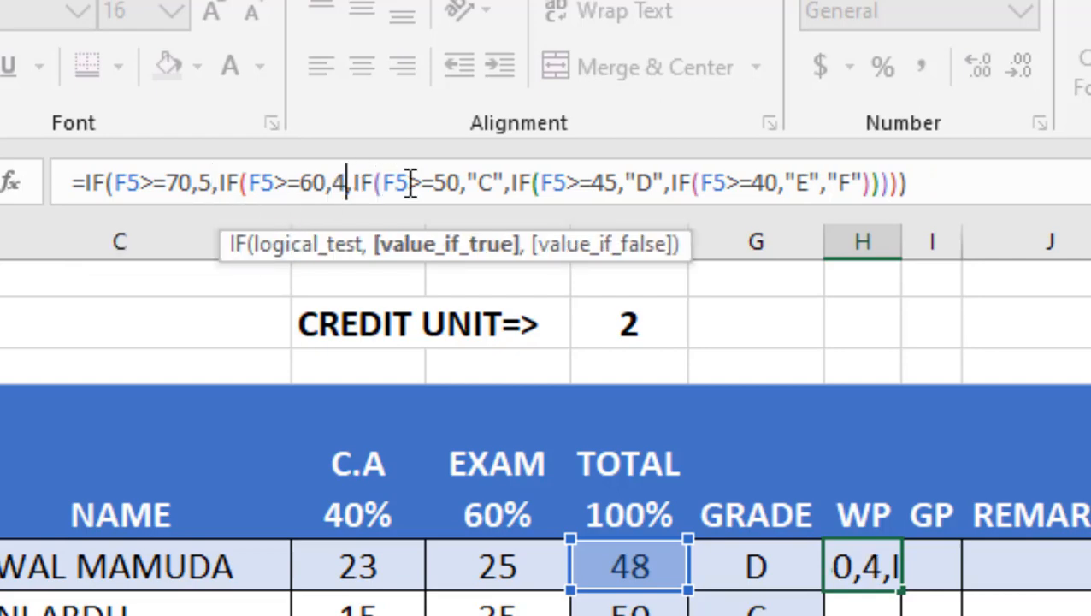
{"action": "double_click", "coordinate": [475, 183]}
{"action": "type", "text": "3"}
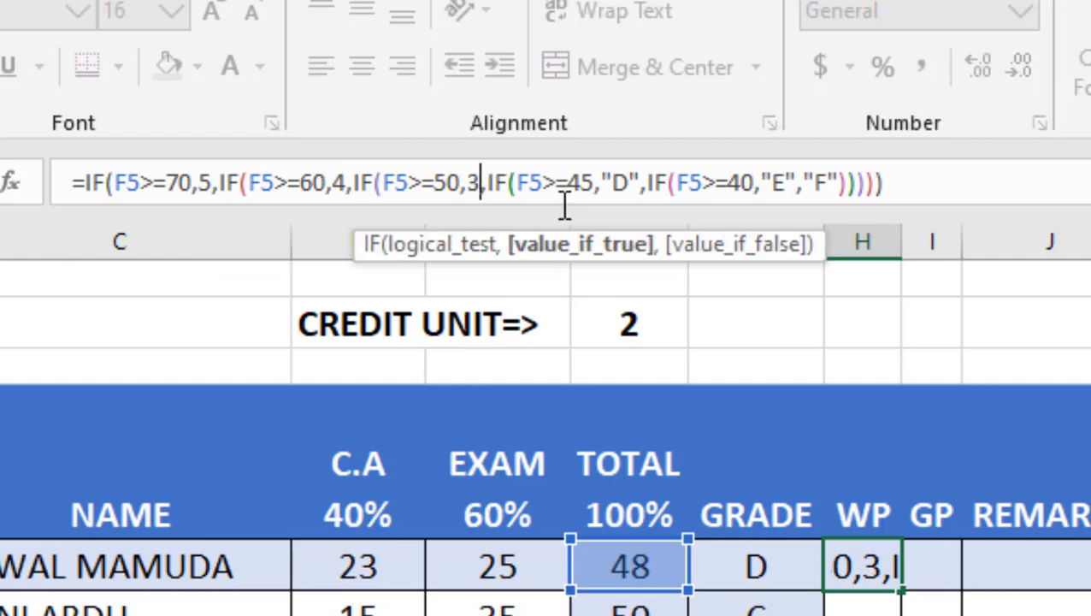
Step: Replace the remaining grade letters "D", "E" and "F" with 2, 1 and 0, and confirm the WP formula
{"action": "double_click", "coordinate": [616, 183]}
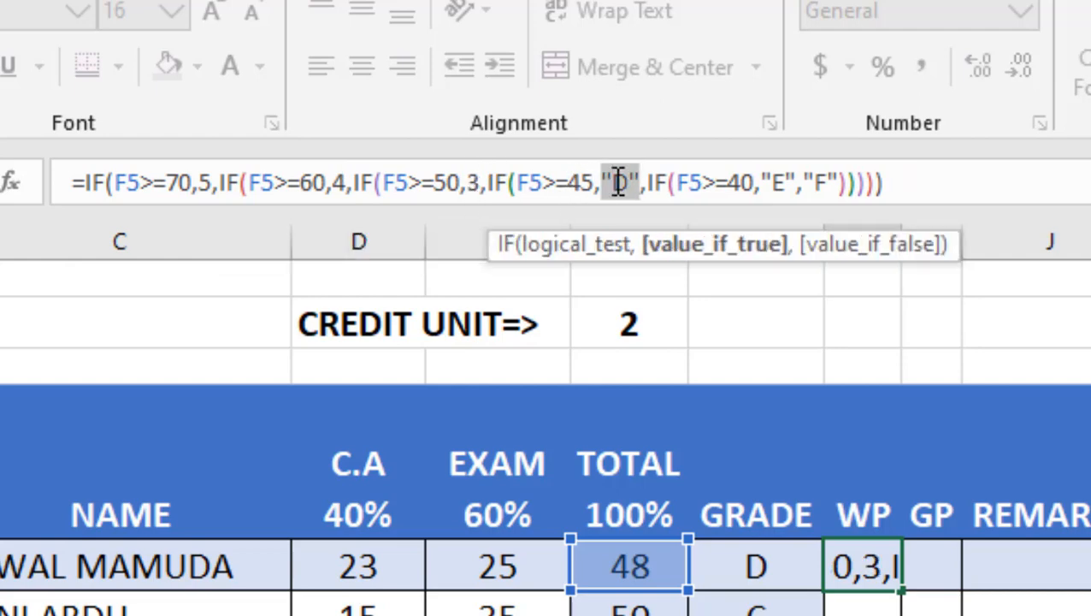
{"action": "type", "text": "2"}
{"action": "double_click", "coordinate": [752, 171]}
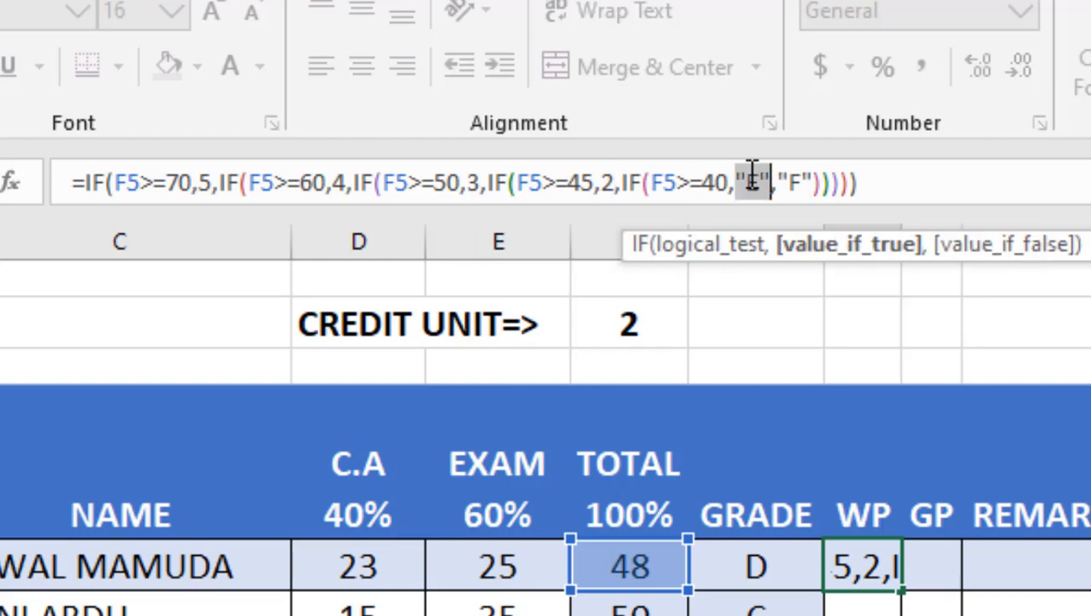
{"action": "type", "text": "1"}
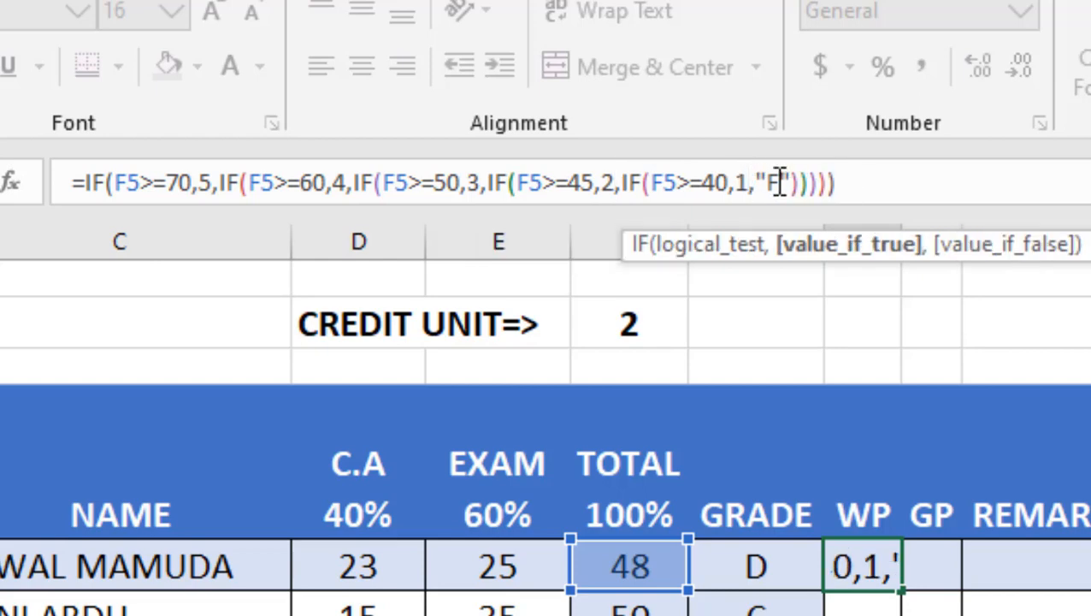
{"action": "double_click", "coordinate": [780, 183]}
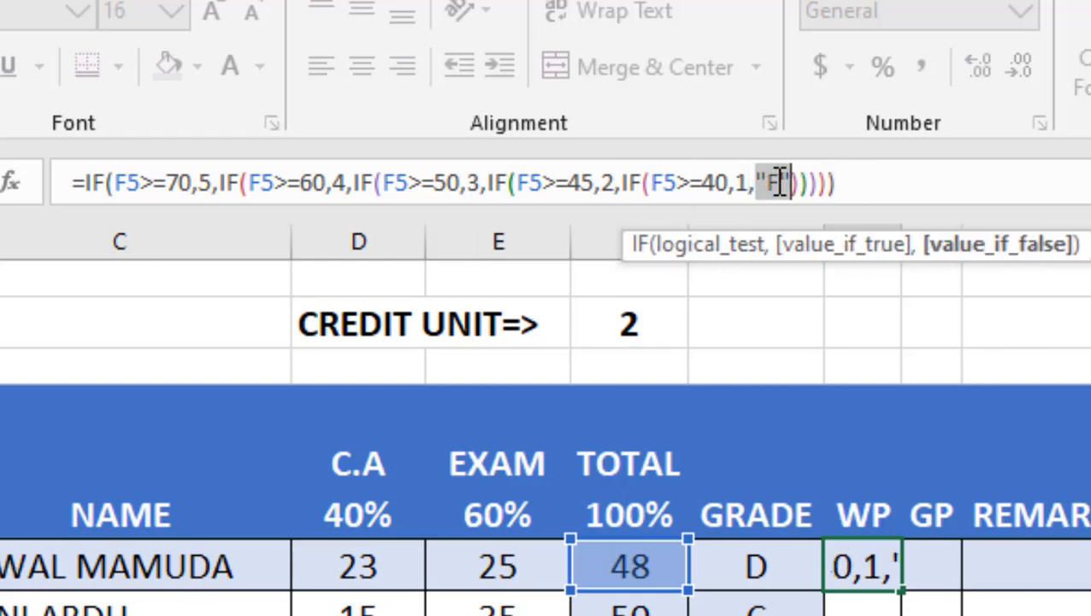
{"action": "type", "text": "0"}
{"action": "key", "text": "Return"}
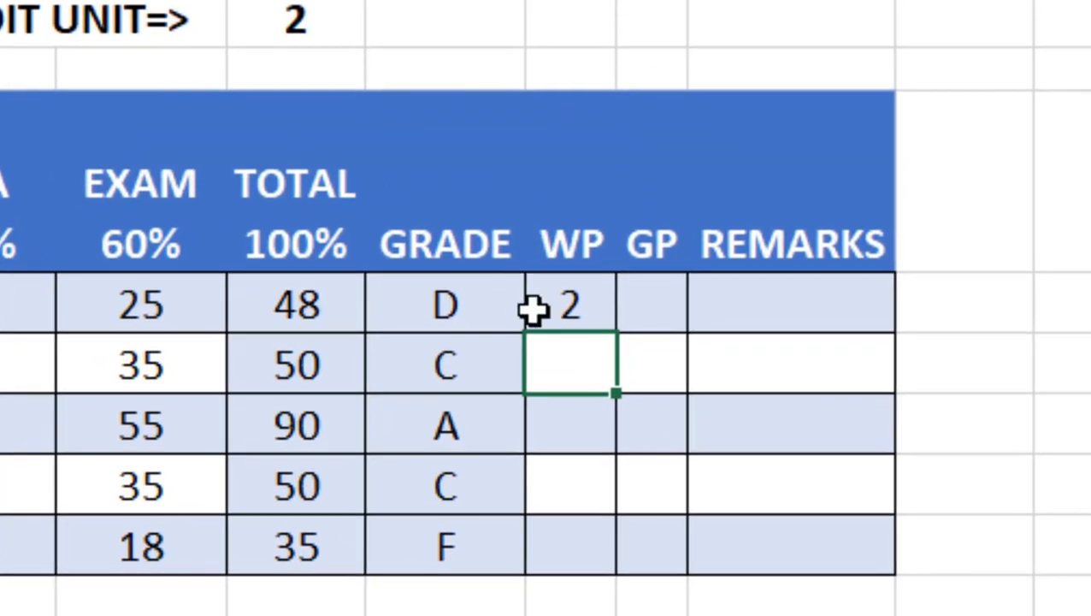
Step: Fill the WP formula down the WP column to the remaining four students
{"action": "left_click", "coordinate": [571, 310]}
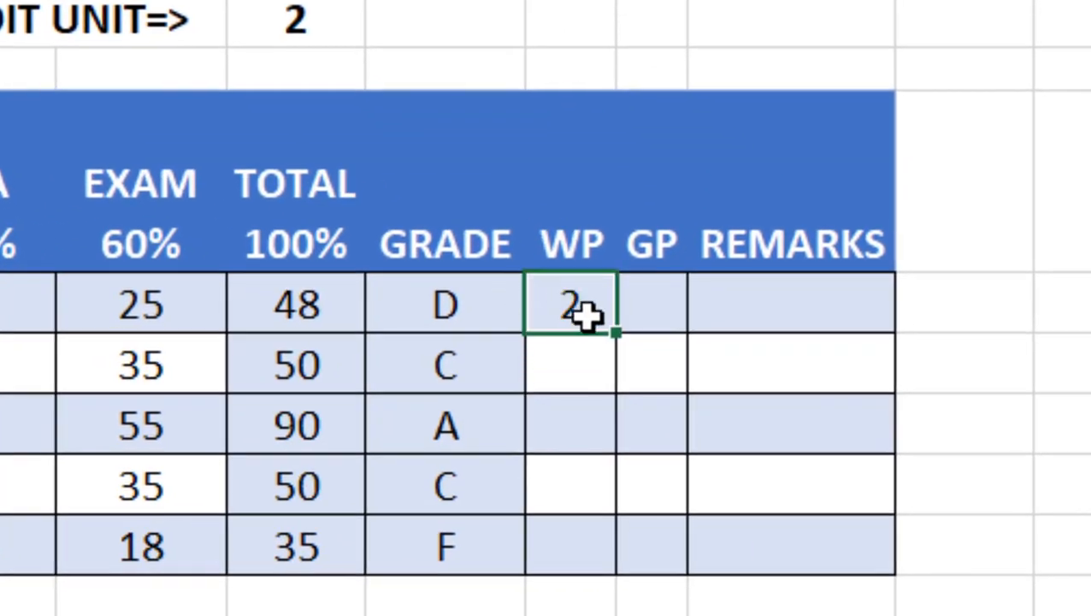
{"action": "left_click_drag", "start_coordinate": [615, 334], "coordinate": [628, 558]}
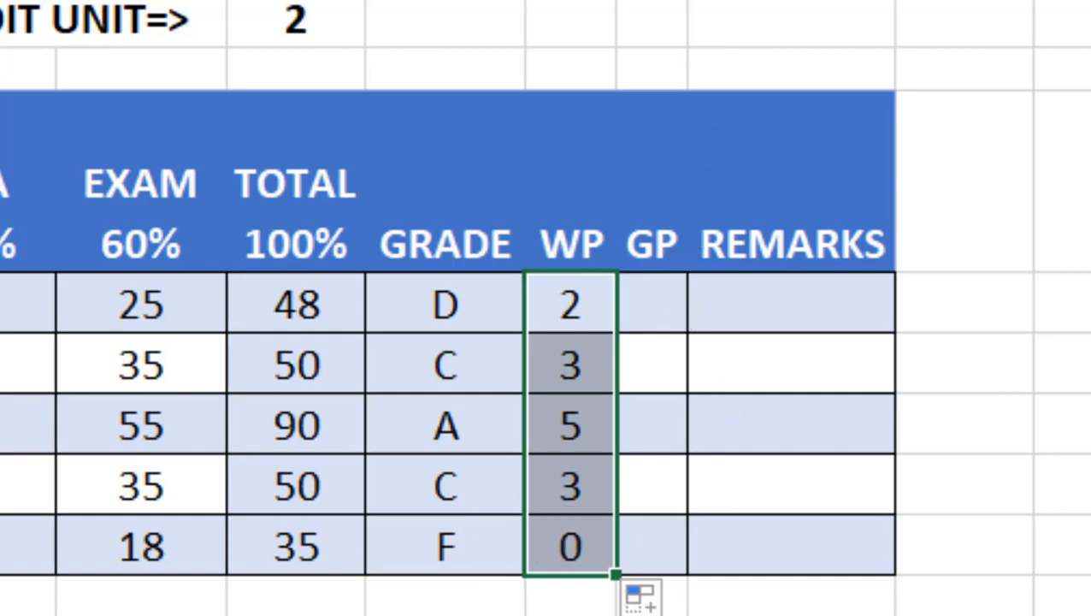
{"action": "left_click", "coordinate": [687, 1]}
{"action": "left_click", "coordinate": [686, 1]}
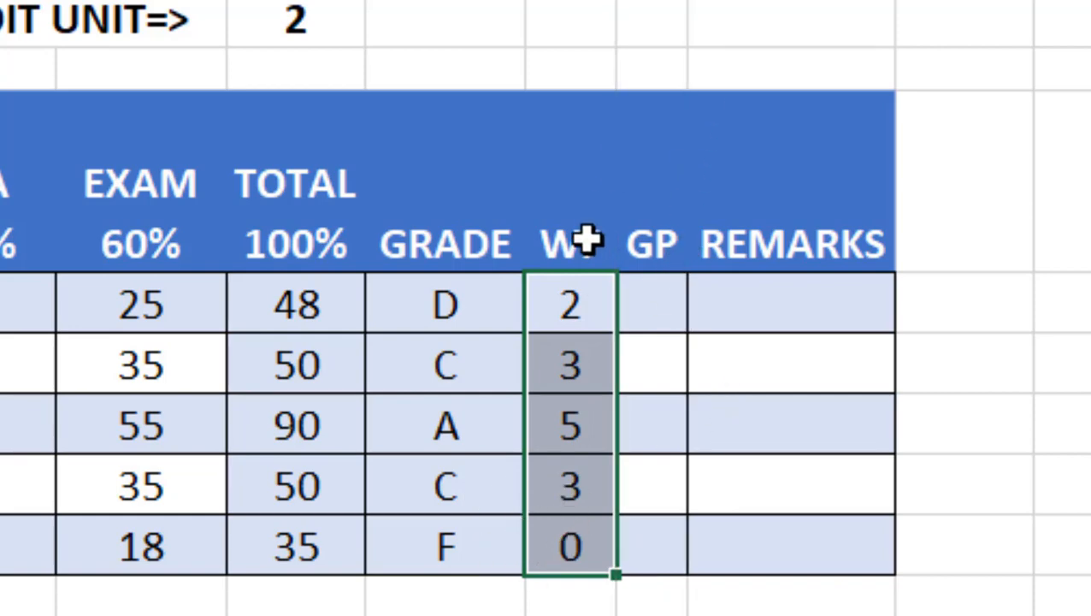
Step: Inspect the TOTAL column cells and the first student's total formula
{"action": "left_click", "coordinate": [643, 313]}
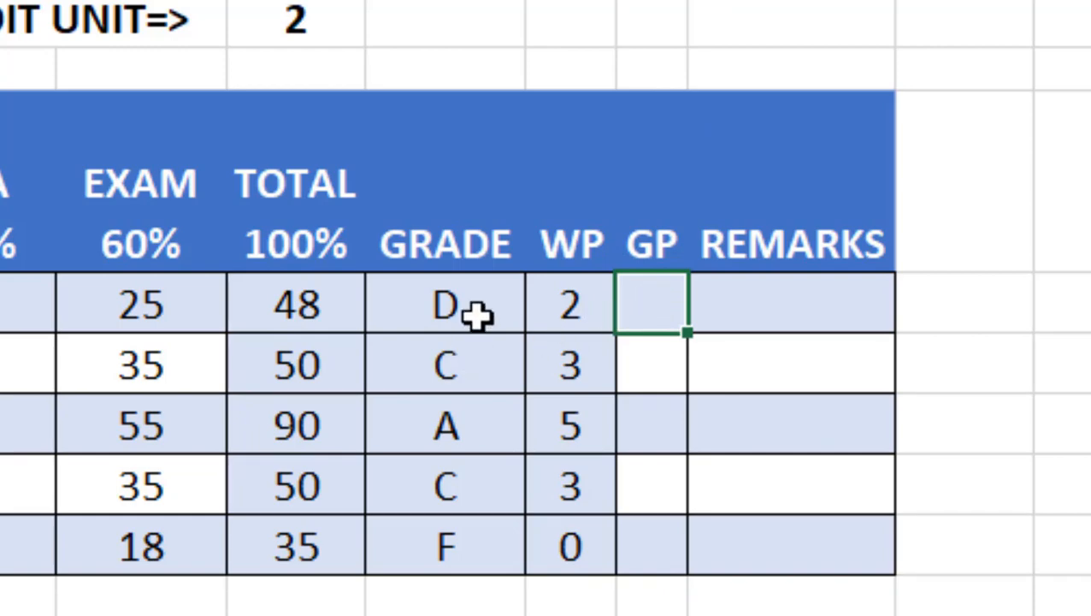
{"action": "left_click", "coordinate": [282, 306]}
{"action": "double_click", "coordinate": [282, 306]}
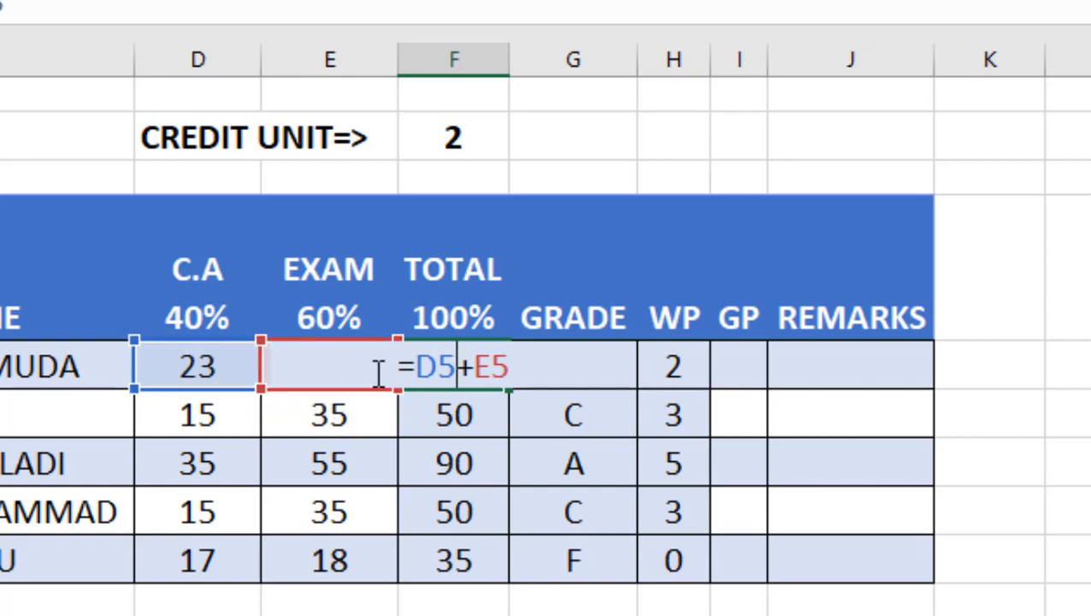
{"action": "key", "text": "Return"}
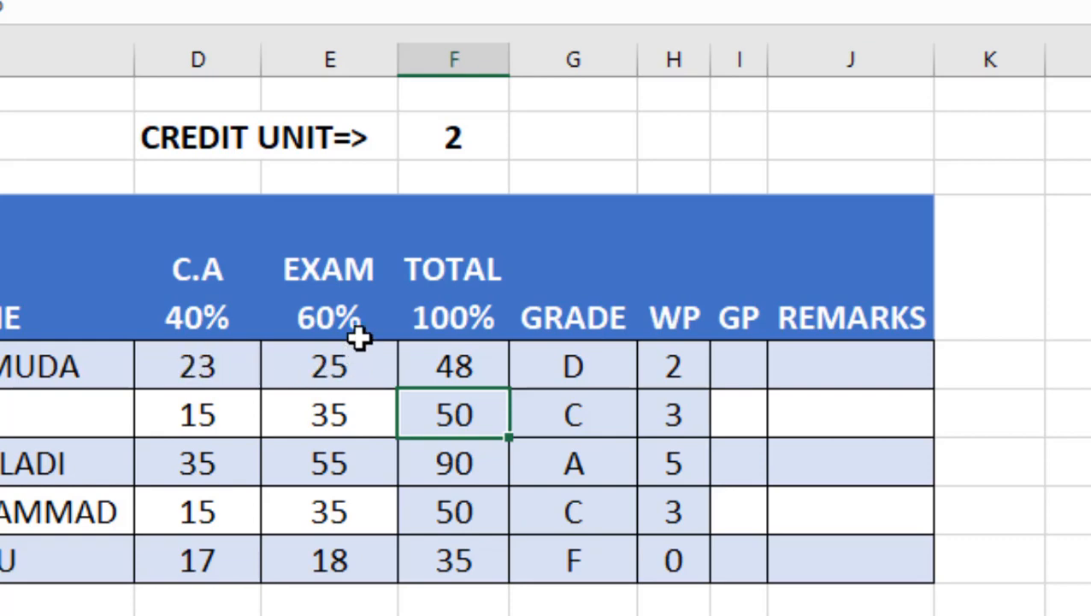
{"action": "left_click", "coordinate": [475, 370]}
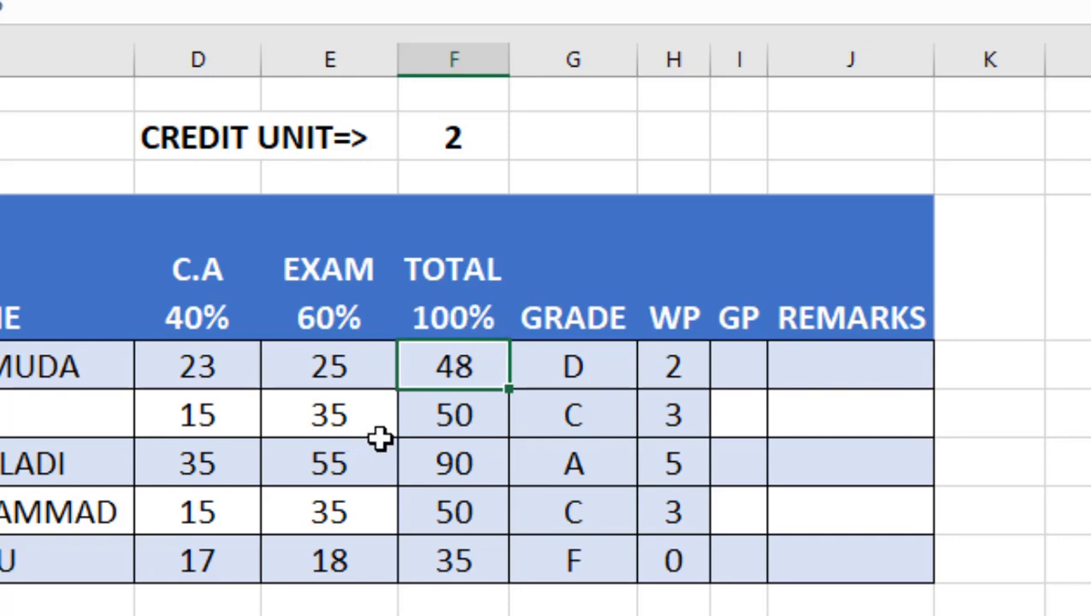
{"action": "left_click", "coordinate": [486, 414]}
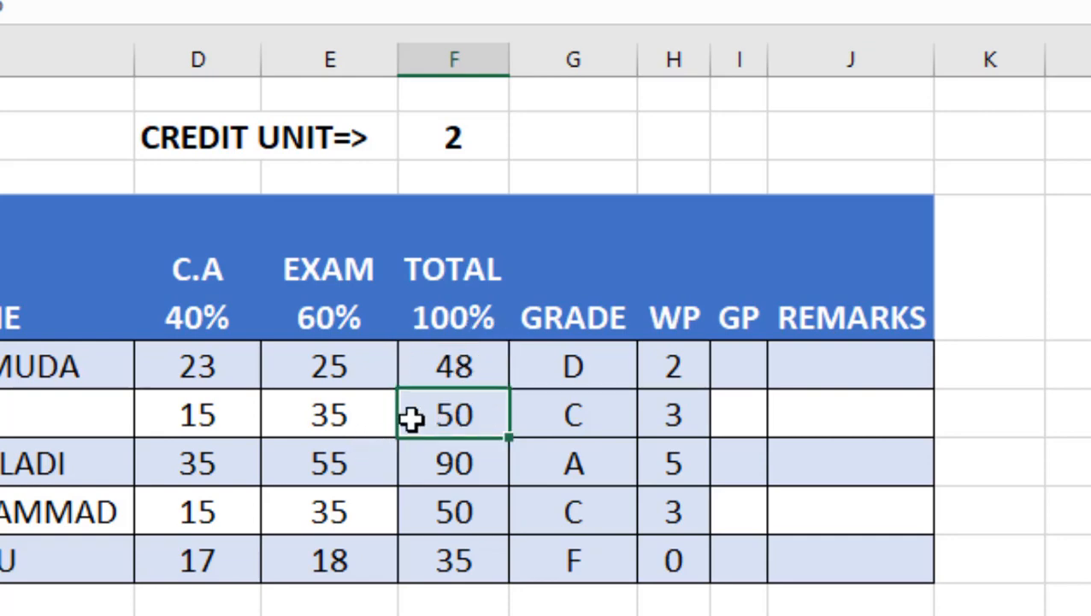
{"action": "left_click", "coordinate": [444, 477]}
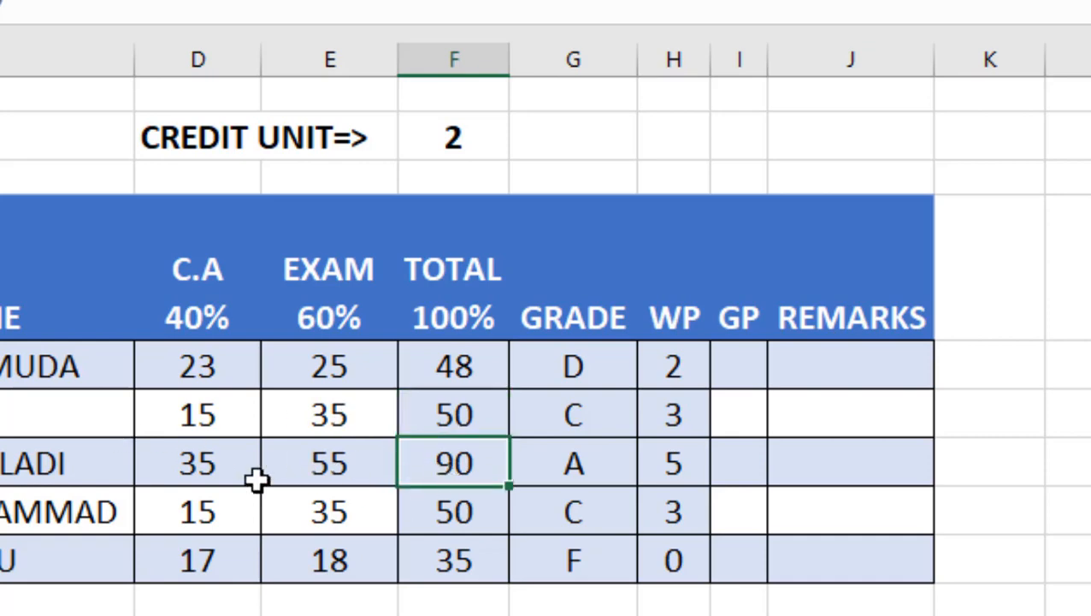
{"action": "left_click", "coordinate": [459, 563]}
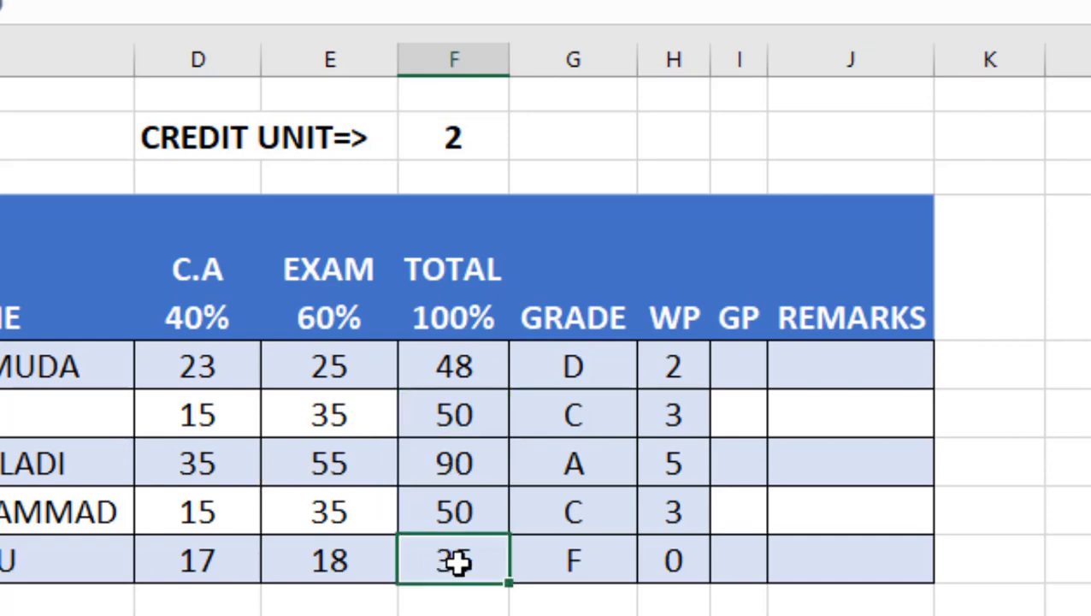
{"action": "left_click", "coordinate": [736, 367]}
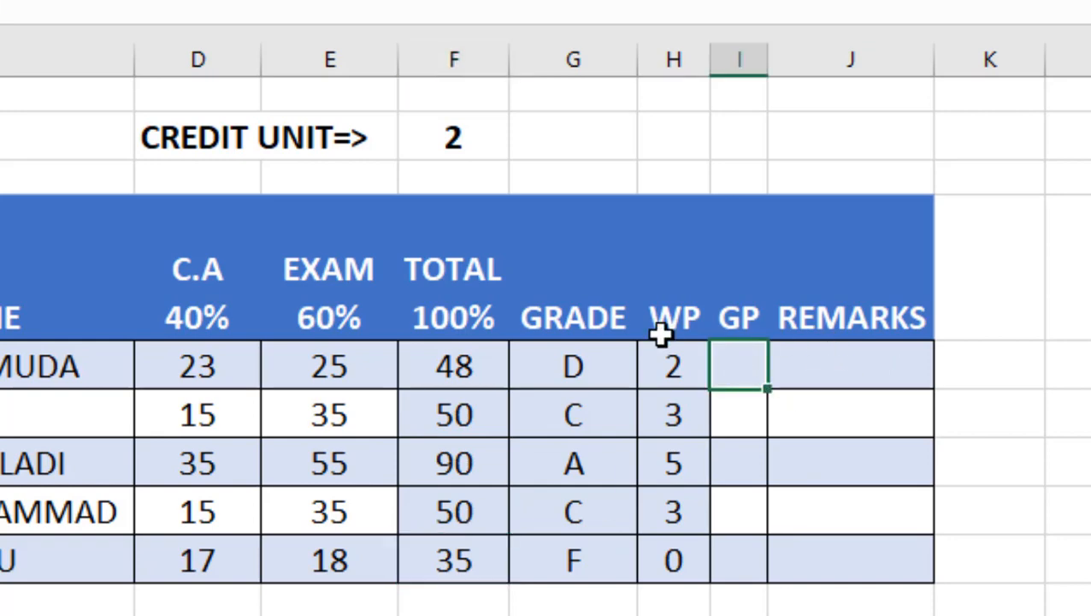
Step: Copy the first student's WP formula into the first GP cell
{"action": "left_click", "coordinate": [655, 370]}
{"action": "right_click", "coordinate": [653, 374]}
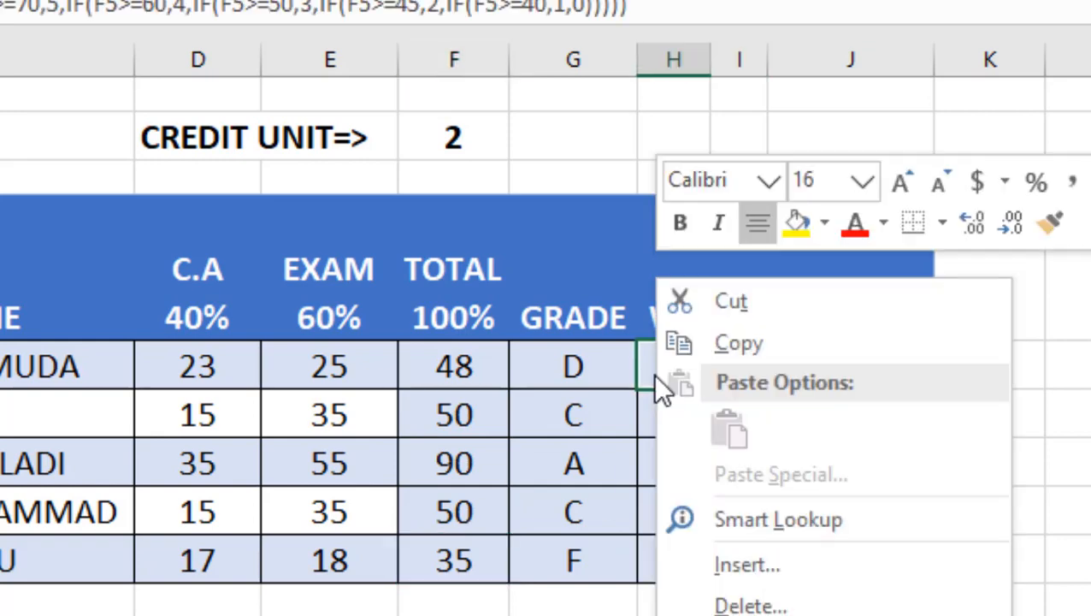
{"action": "left_click", "coordinate": [774, 346]}
{"action": "left_click", "coordinate": [744, 368]}
{"action": "right_click", "coordinate": [751, 384]}
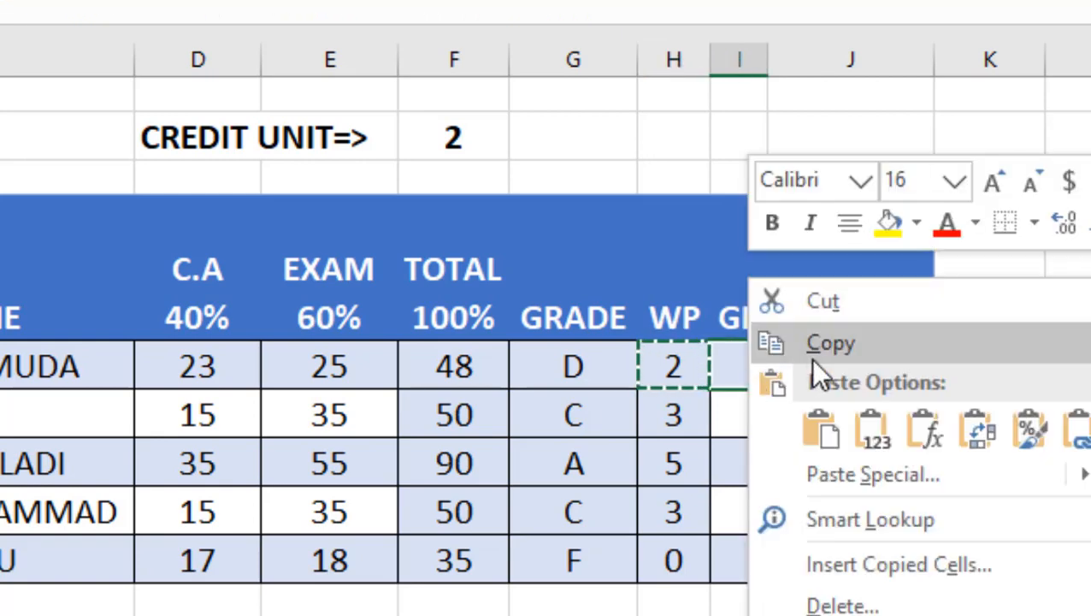
{"action": "left_click", "coordinate": [823, 430]}
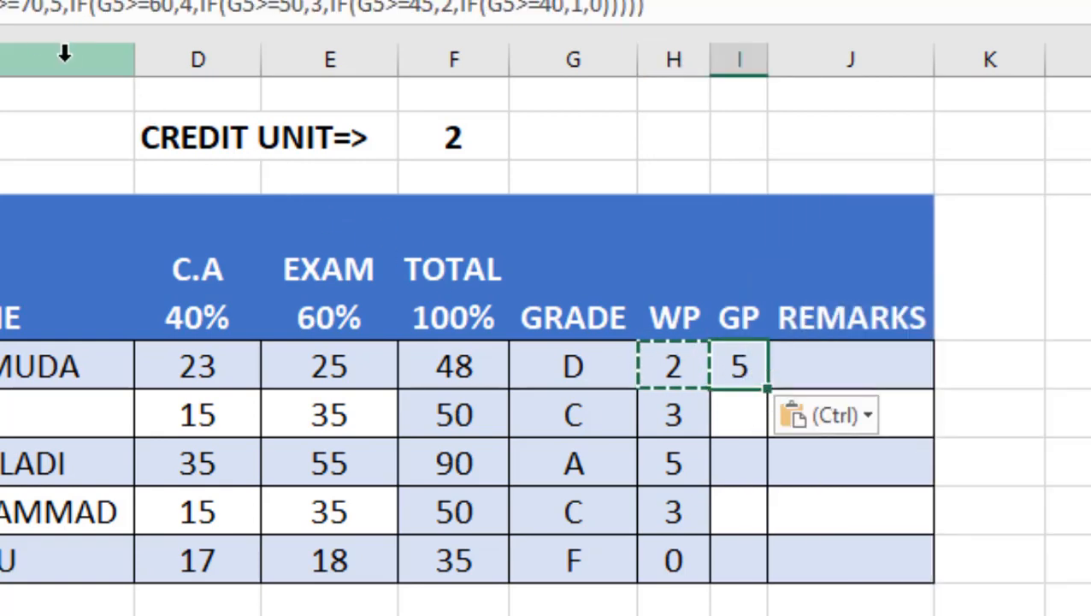
Step: In the GP formula, change the first G5 reference to F5
{"action": "left_click", "coordinate": [2, 6]}
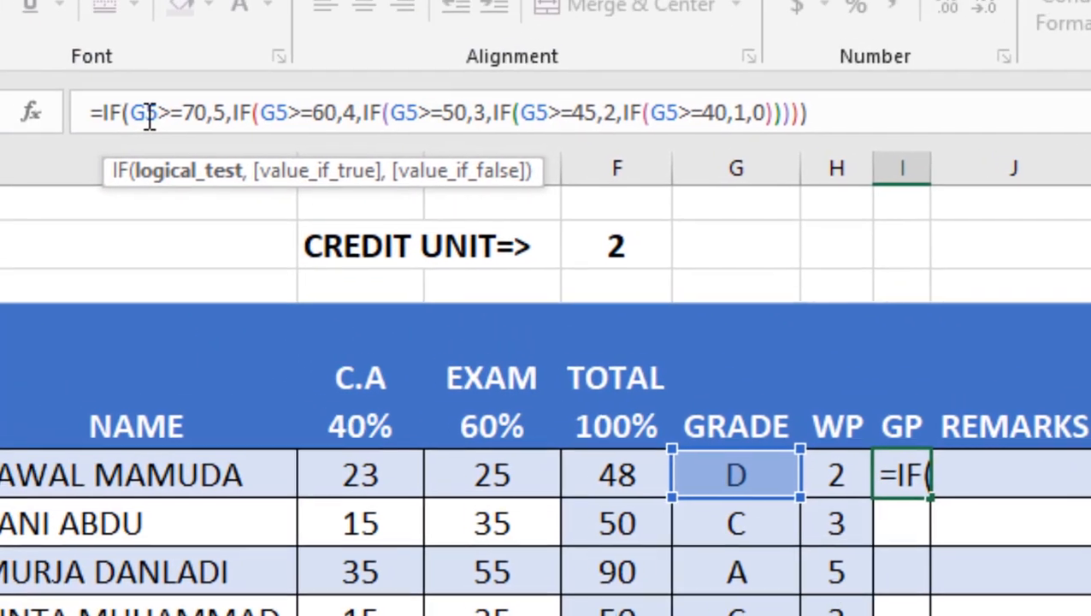
{"action": "key", "text": "BackSpace"}
{"action": "type", "text": "F"}
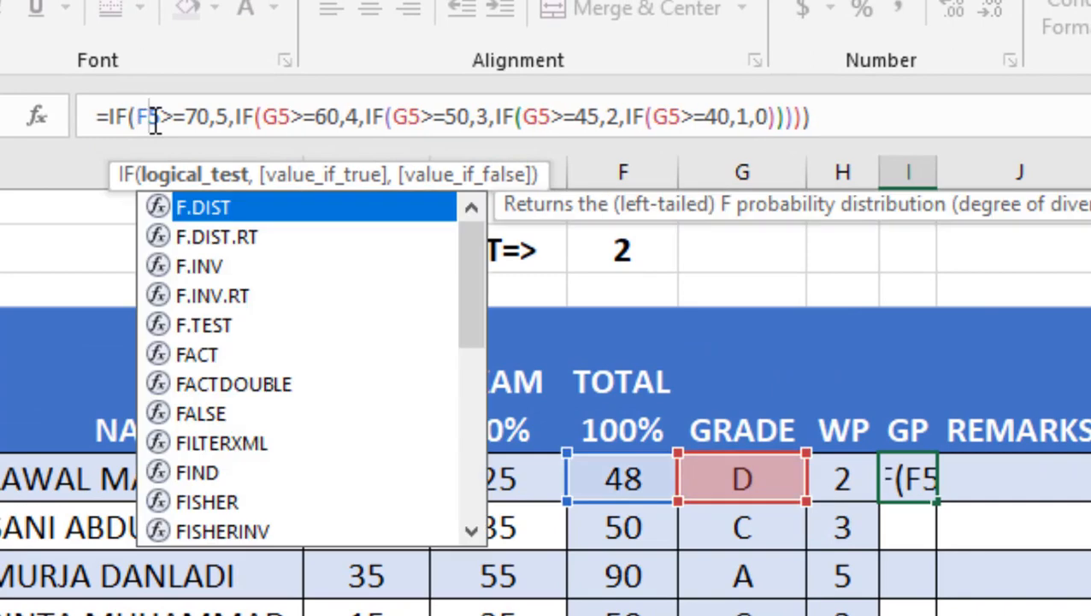
Step: Change the remaining G5 references in the GP formula to F5 and confirm the formula
{"action": "left_click", "coordinate": [280, 114]}
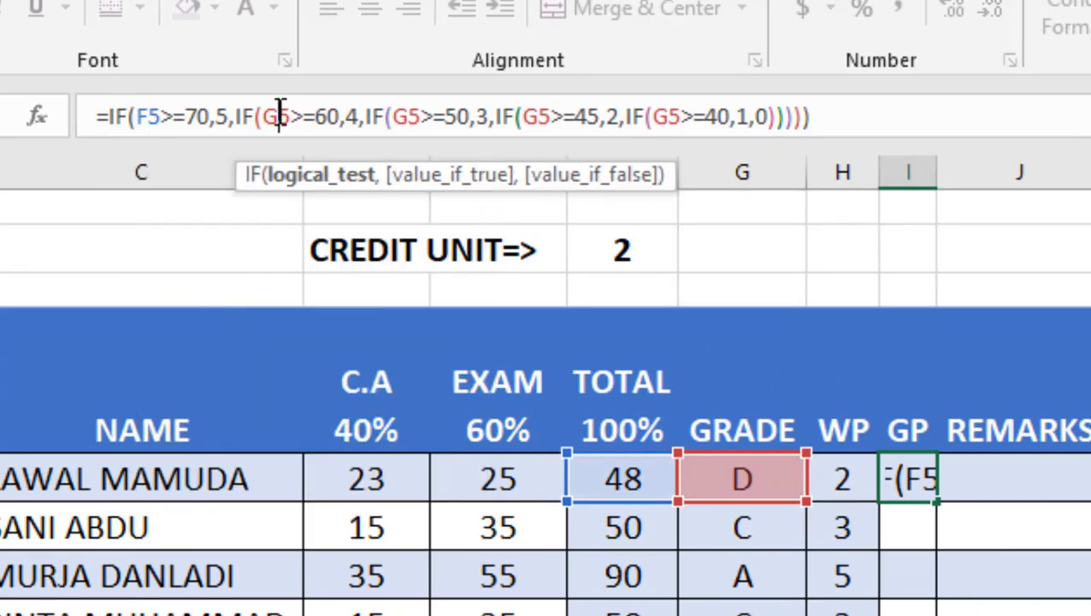
{"action": "key", "text": "BackSpace"}
{"action": "type", "text": "F"}
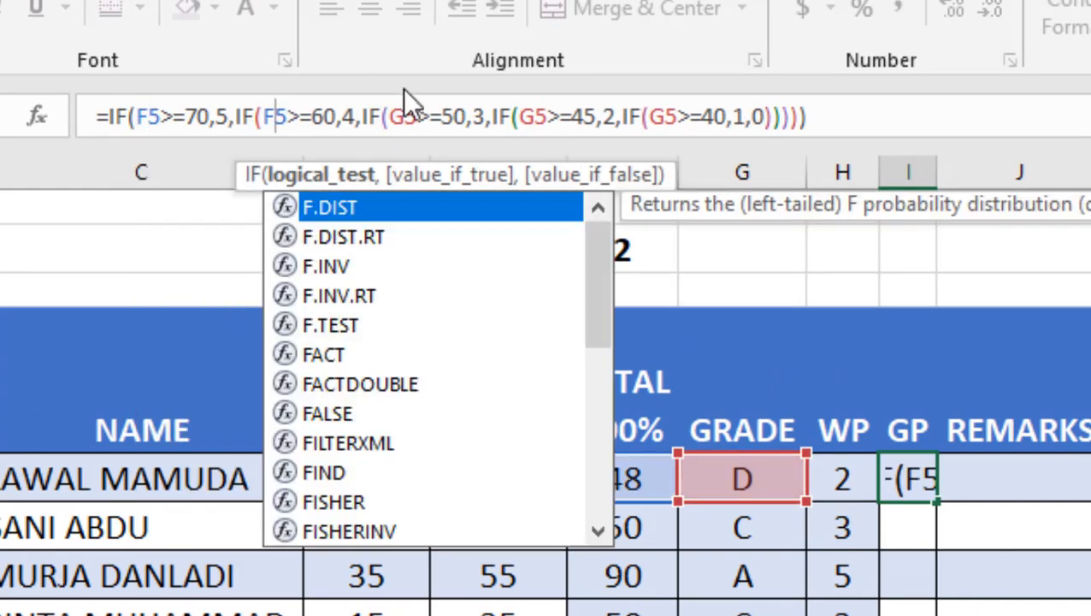
{"action": "left_click", "coordinate": [409, 117]}
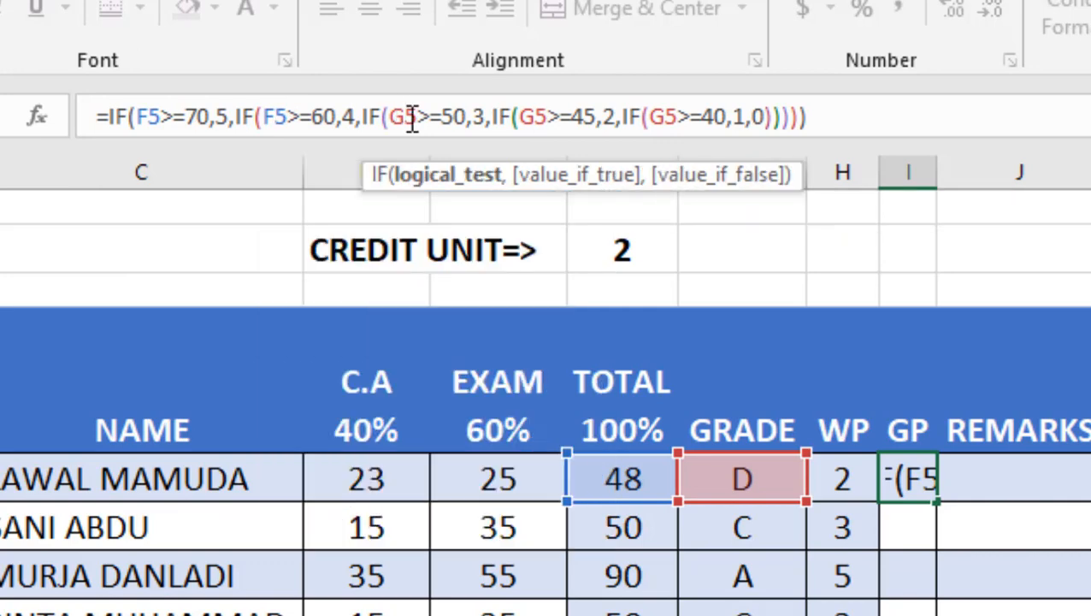
{"action": "key", "text": "BackSpace"}
{"action": "type", "text": "F"}
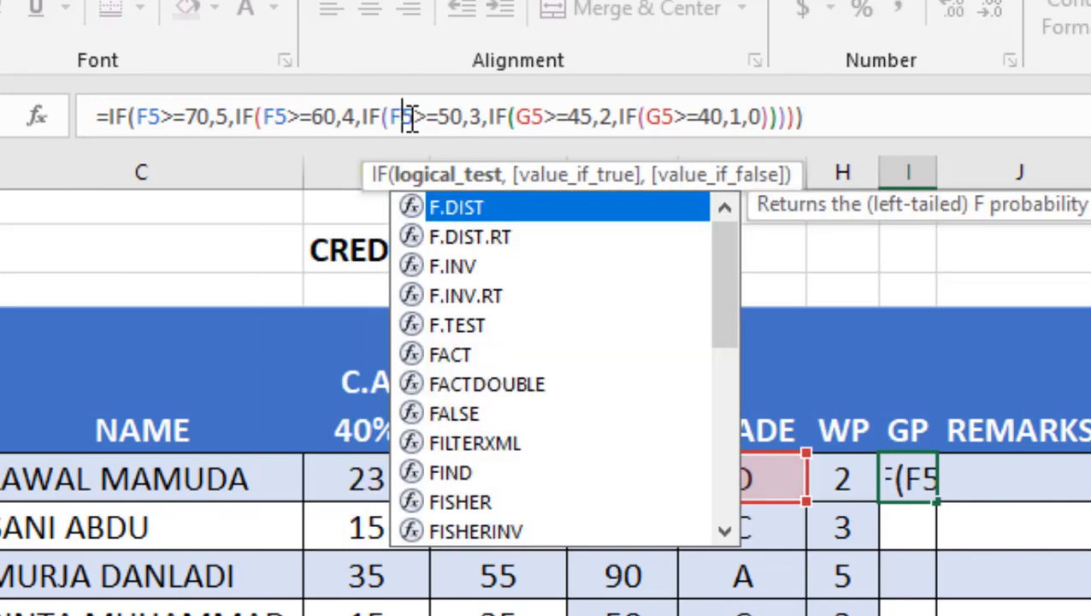
{"action": "left_click", "coordinate": [531, 117]}
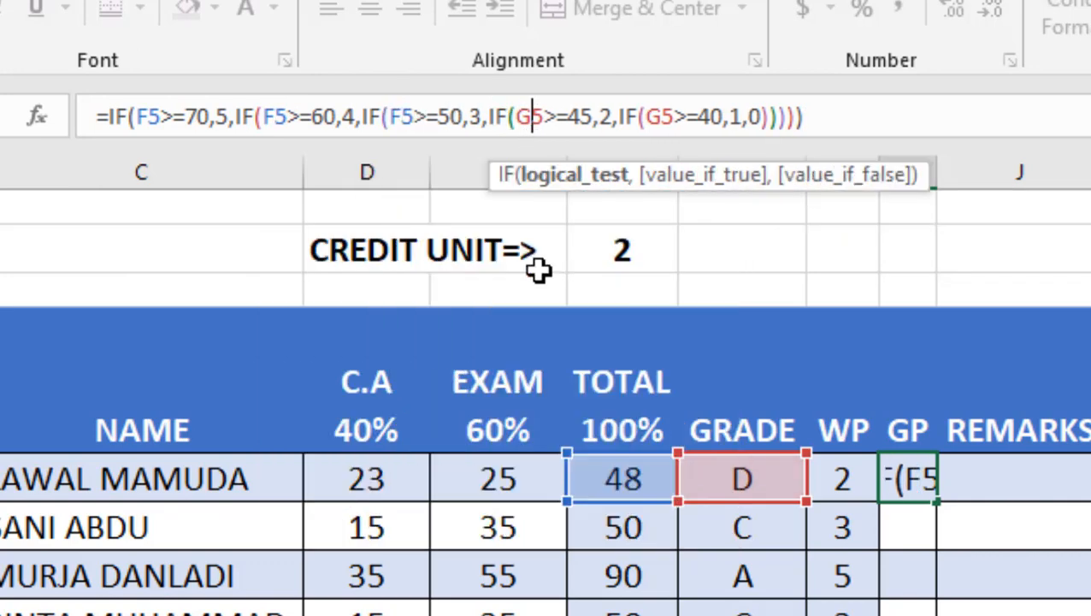
{"action": "key", "text": "BackSpace"}
{"action": "type", "text": "F"}
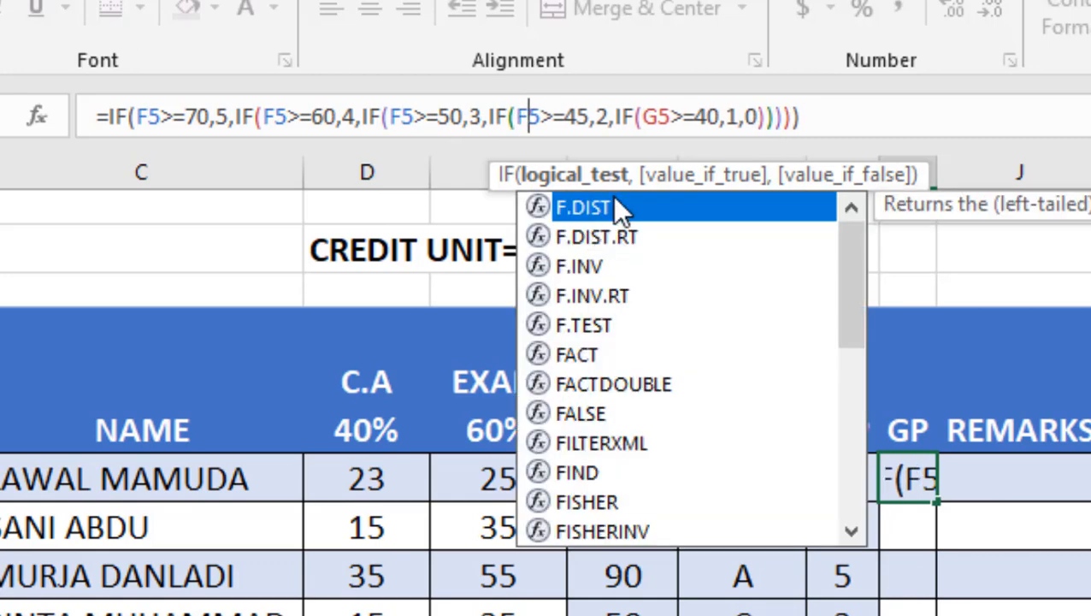
{"action": "left_click", "coordinate": [656, 117]}
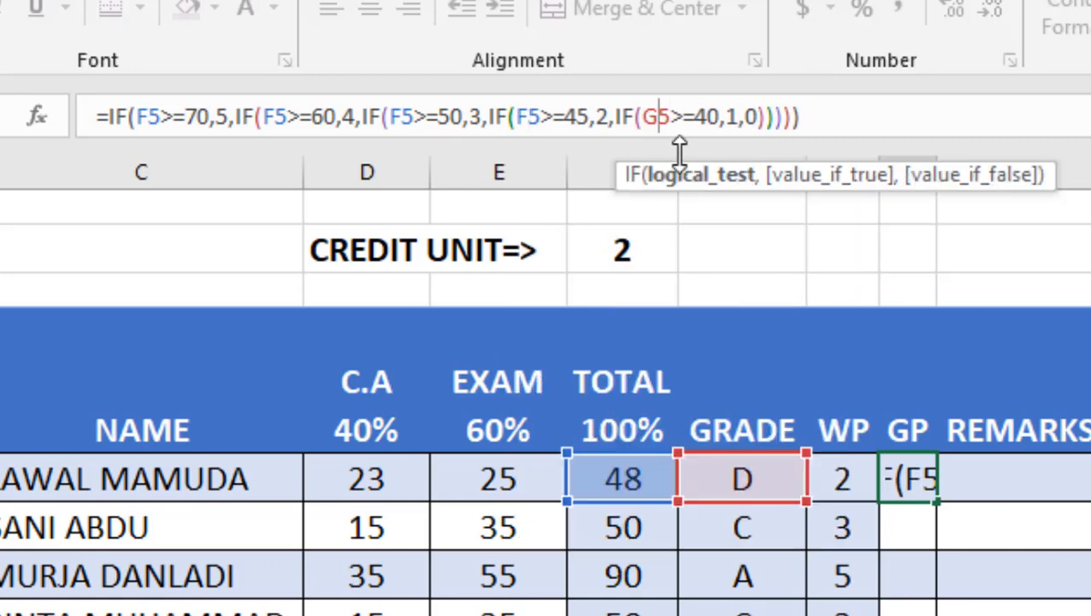
{"action": "key", "text": "BackSpace"}
{"action": "type", "text": "F"}
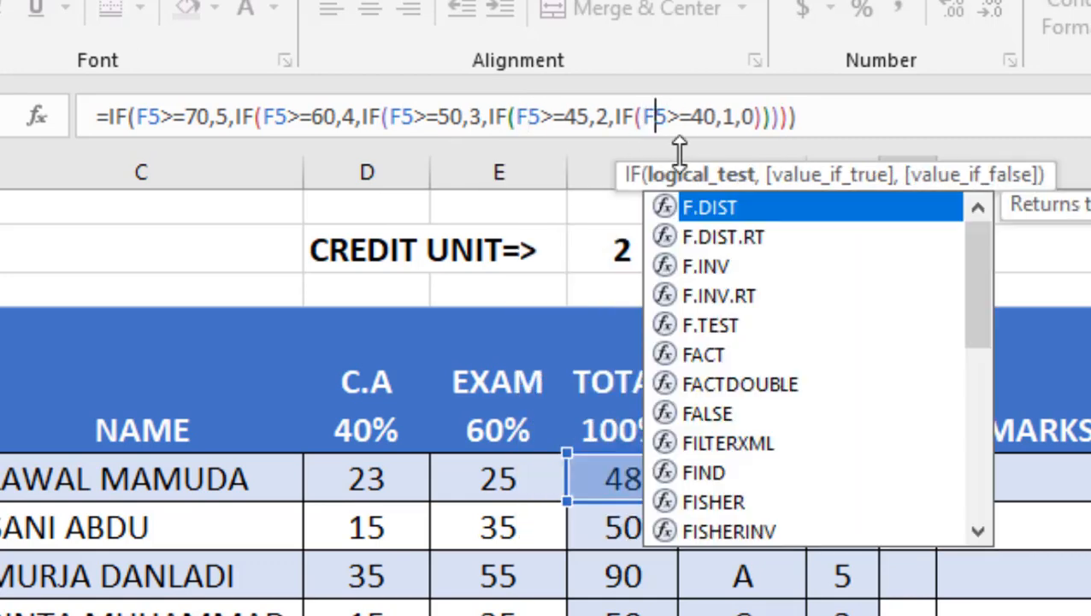
{"action": "left_click", "coordinate": [912, 120]}
{"action": "key", "text": "Return"}
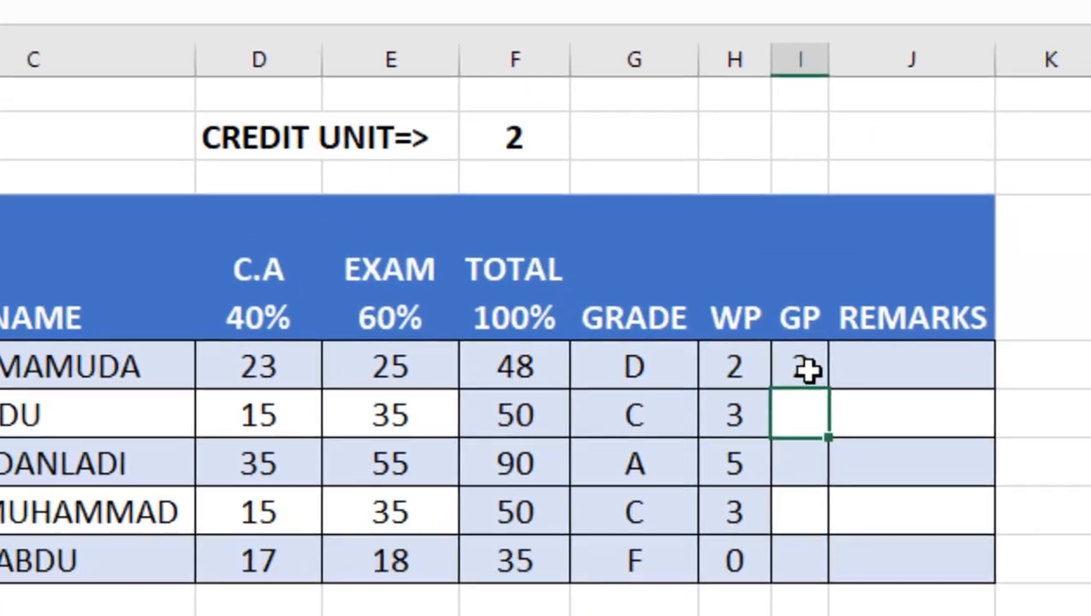
Step: Edit the first GP formula so the values 5, 4 and 3 are each multiplied by the credit unit cell F2
{"action": "left_click", "coordinate": [909, 479]}
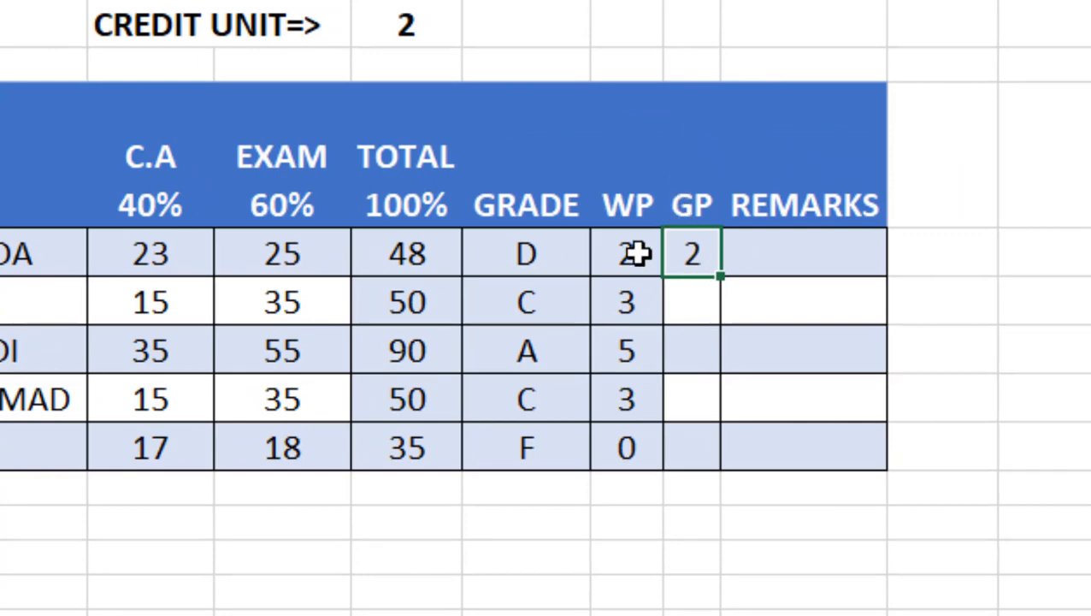
{"action": "left_click", "coordinate": [390, 46]}
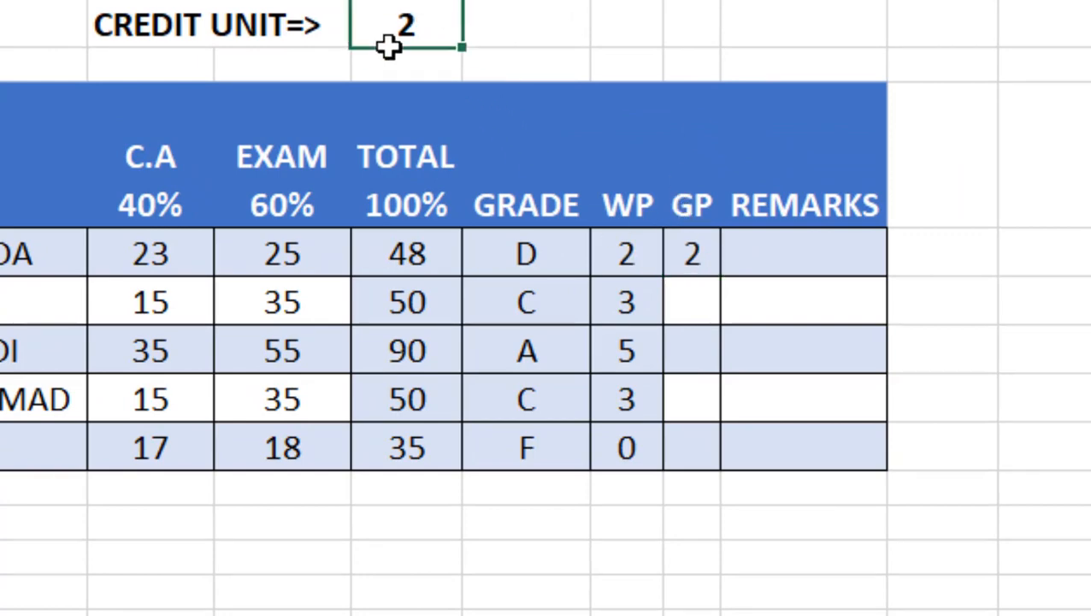
{"action": "left_click", "coordinate": [697, 260]}
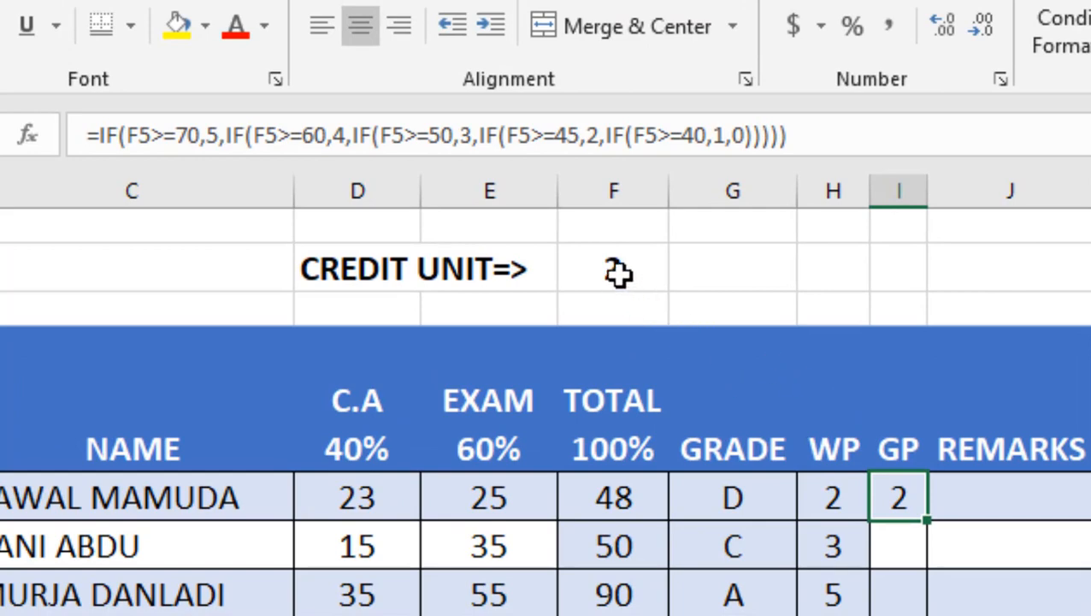
{"action": "left_click", "coordinate": [217, 139]}
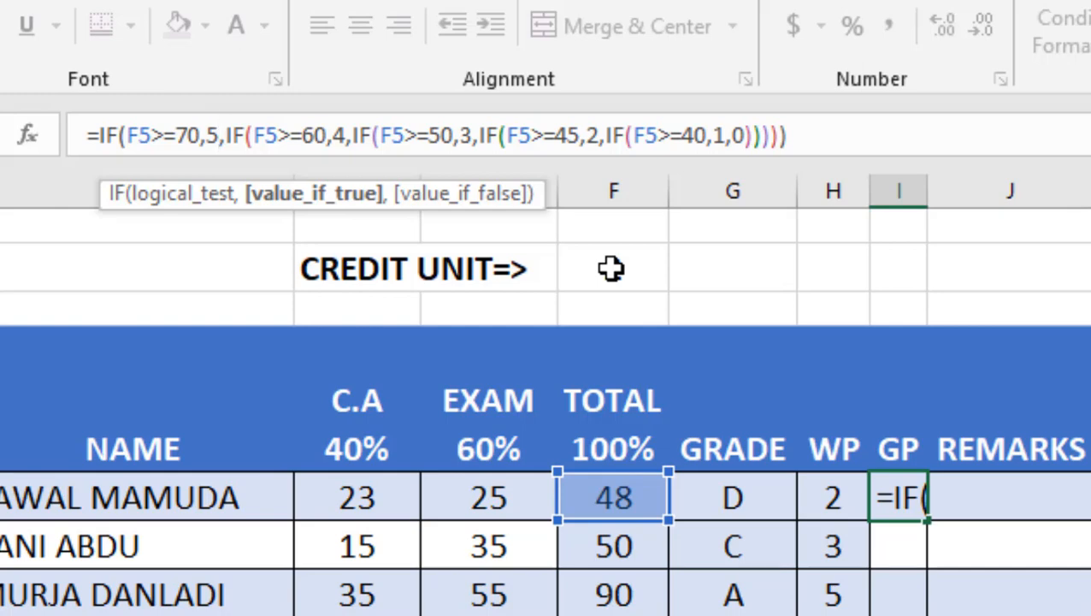
{"action": "left_click", "coordinate": [218, 104]}
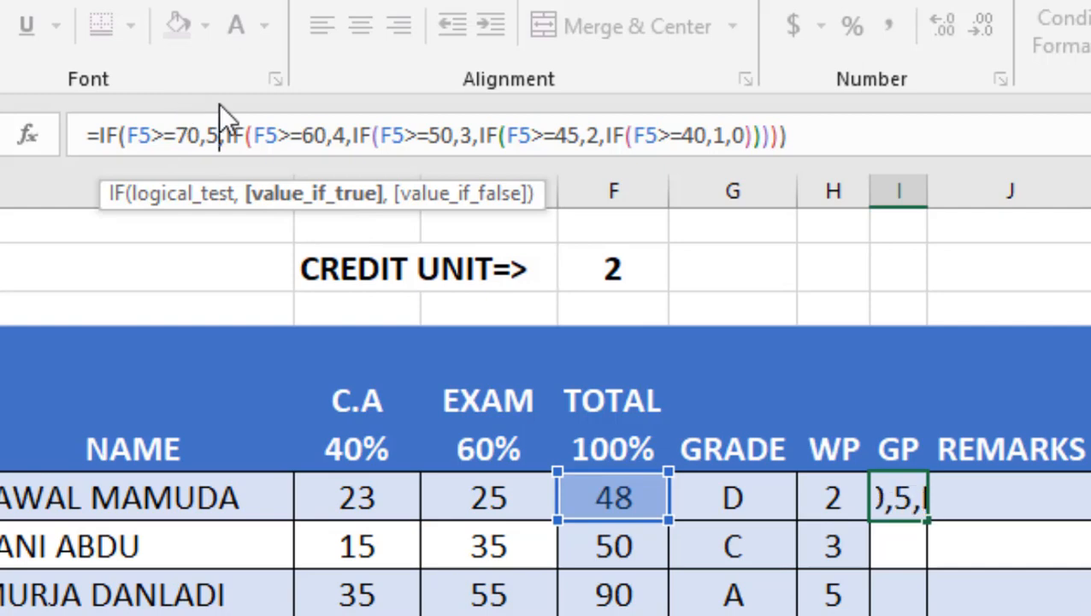
{"action": "type", "text": "*"}
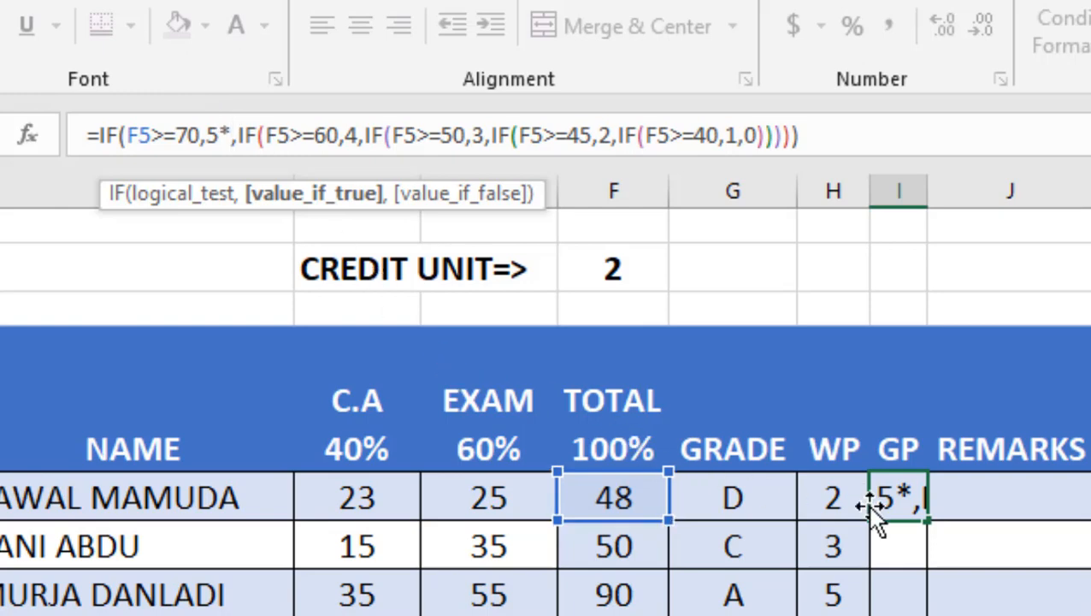
{"action": "left_click", "coordinate": [618, 265]}
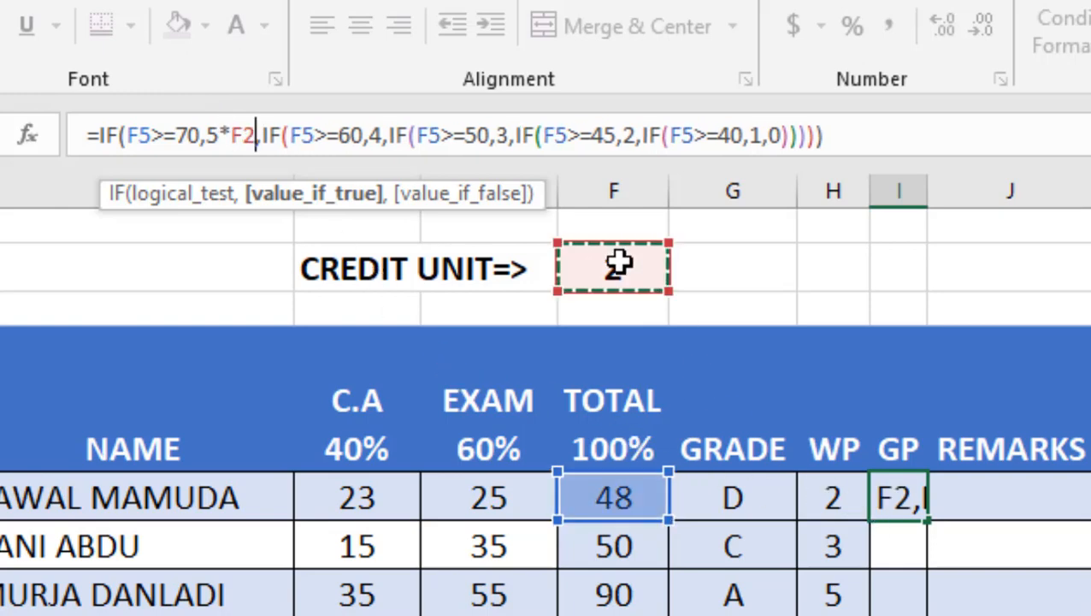
{"action": "left_click", "coordinate": [382, 137]}
{"action": "type", "text": "*"}
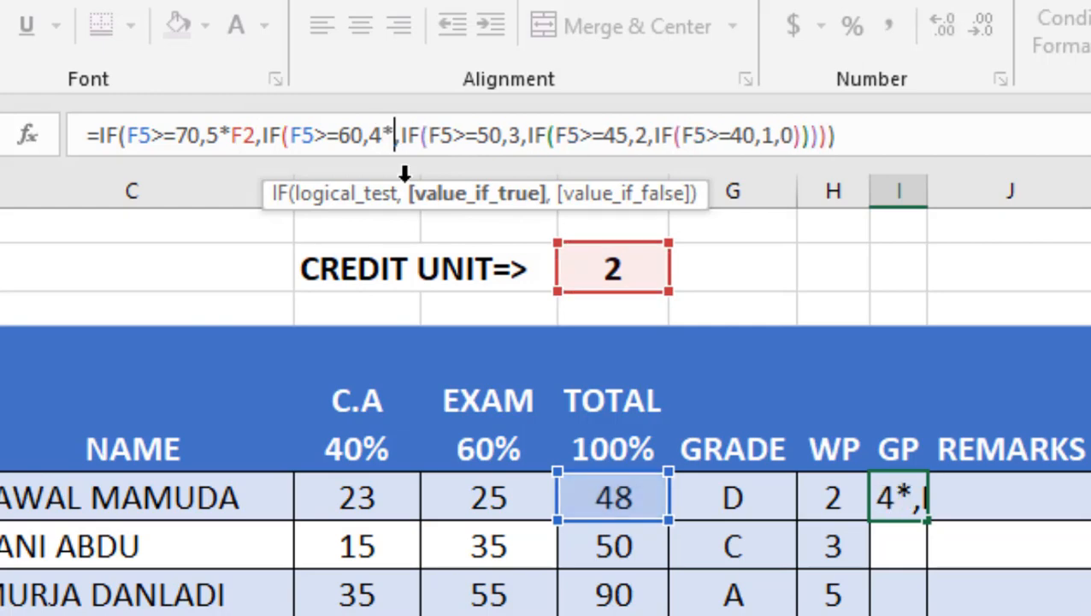
{"action": "left_click", "coordinate": [575, 265]}
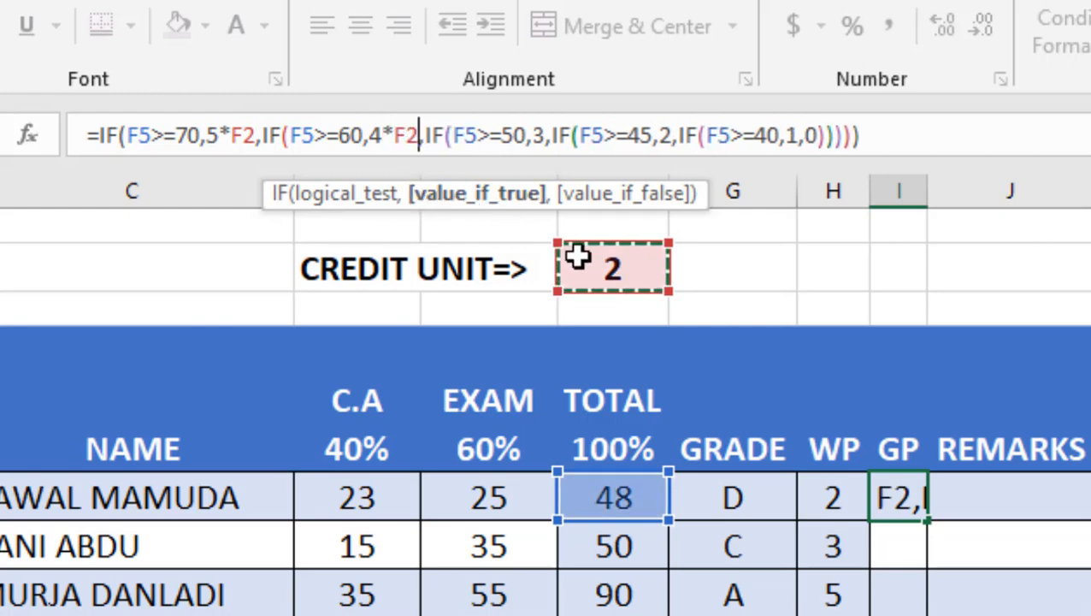
{"action": "left_click", "coordinate": [545, 137]}
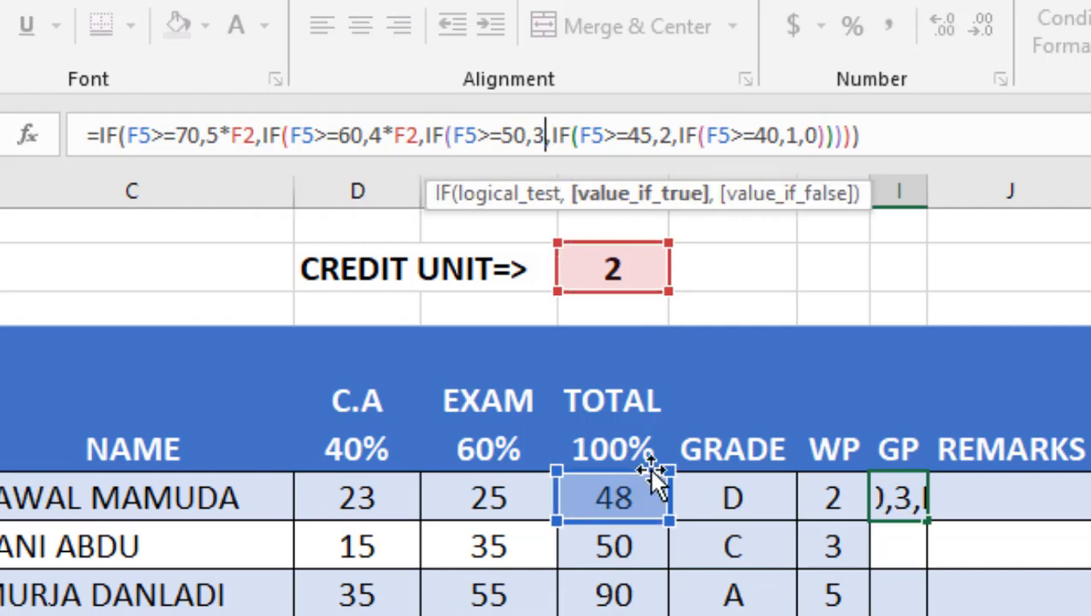
{"action": "type", "text": "*"}
{"action": "left_click", "coordinate": [613, 270]}
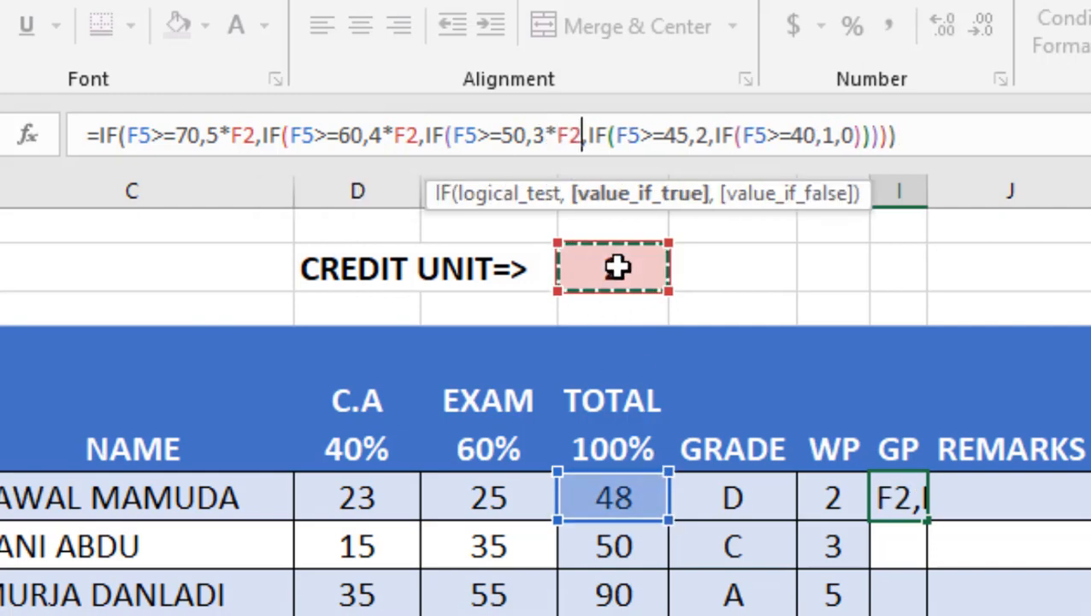
Step: Multiply the remaining values 2, 1 and 0 in the GP formula by F2 as well and confirm it
{"action": "left_click", "coordinate": [709, 137]}
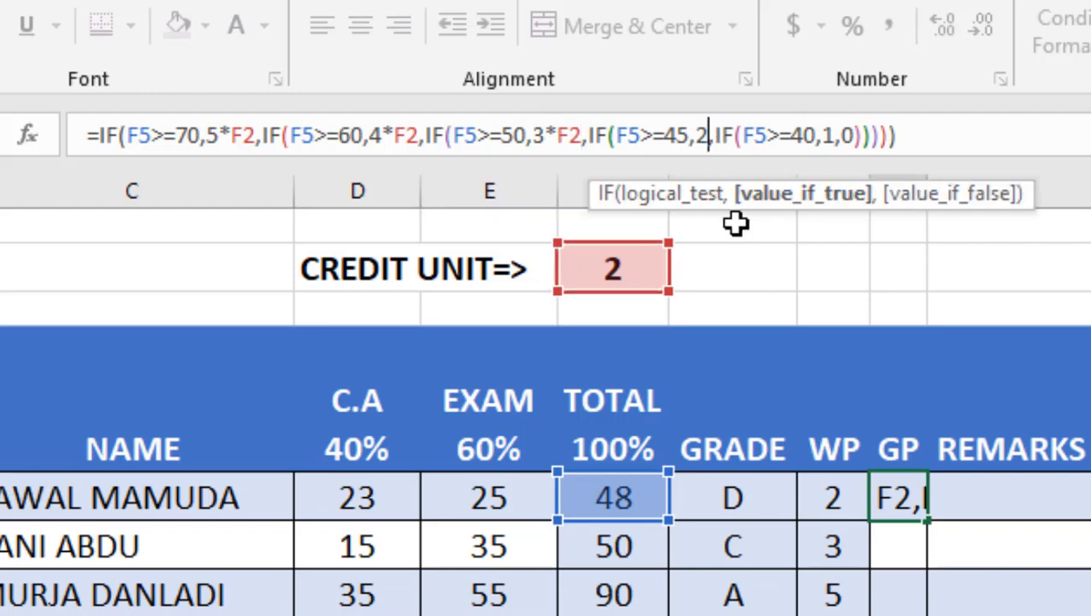
{"action": "type", "text": "*"}
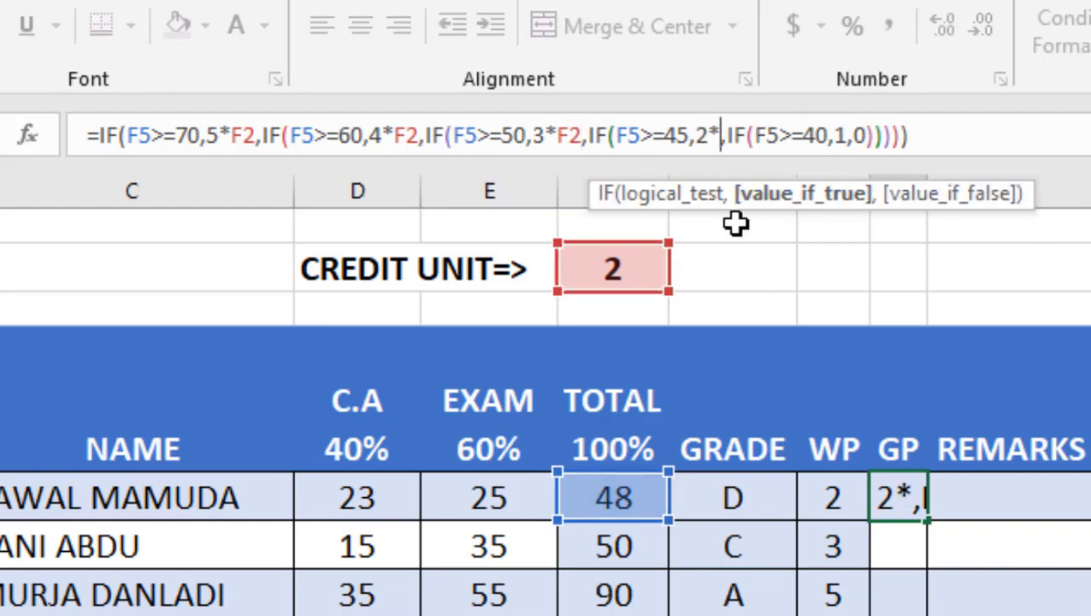
{"action": "left_click", "coordinate": [643, 269]}
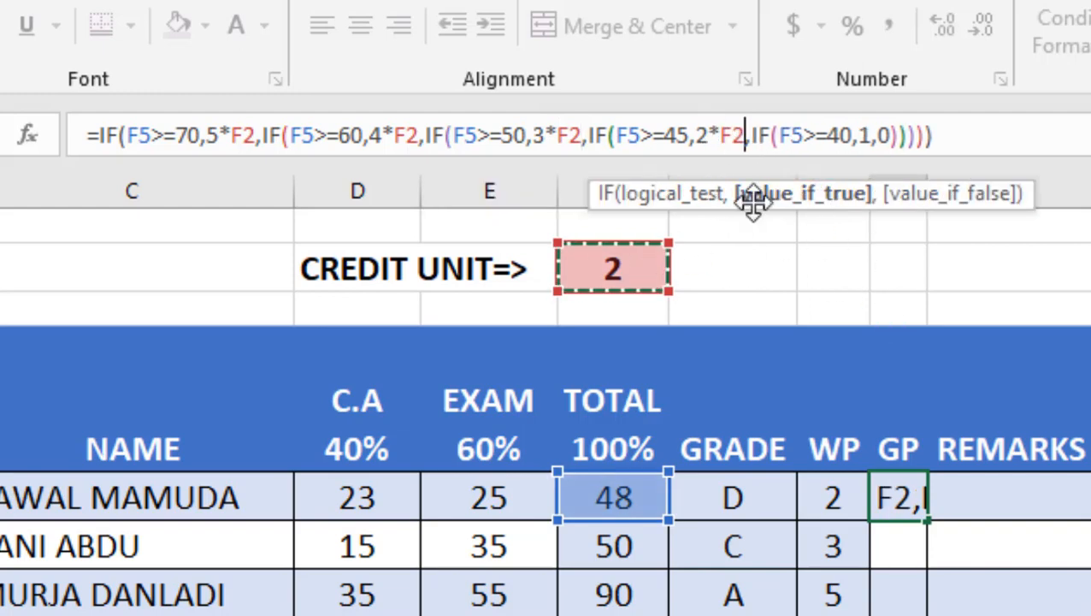
{"action": "left_click", "coordinate": [868, 137]}
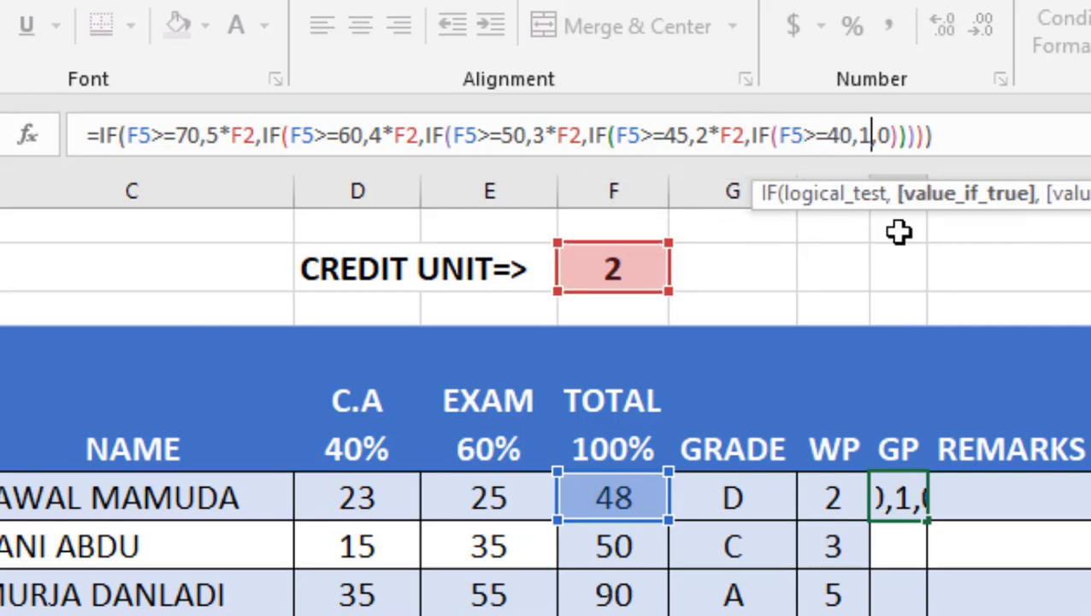
{"action": "type", "text": "*F"}
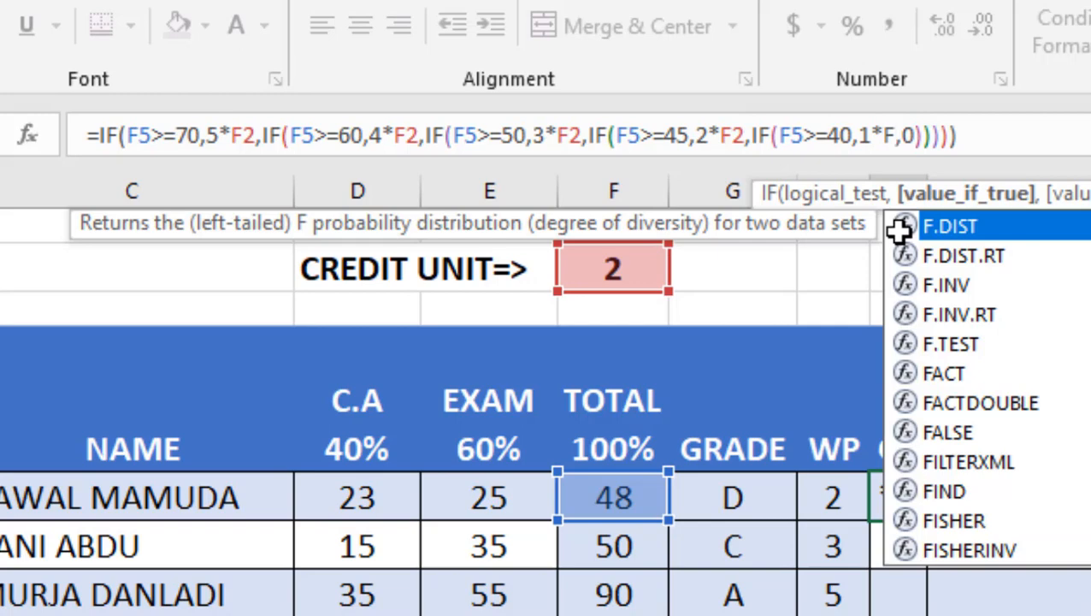
{"action": "type", "text": "2"}
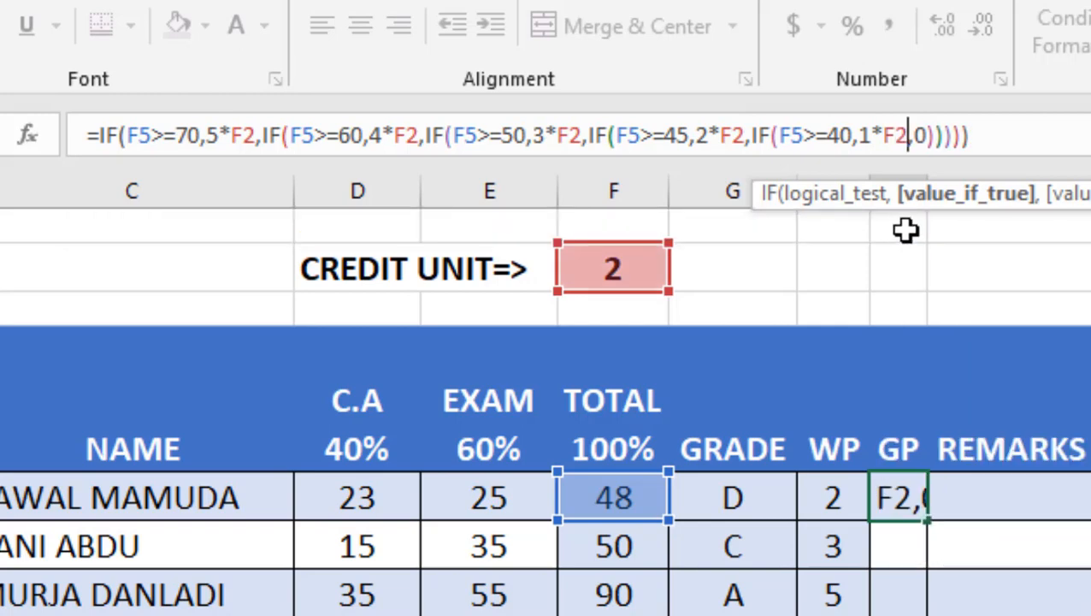
{"action": "left_click", "coordinate": [918, 141]}
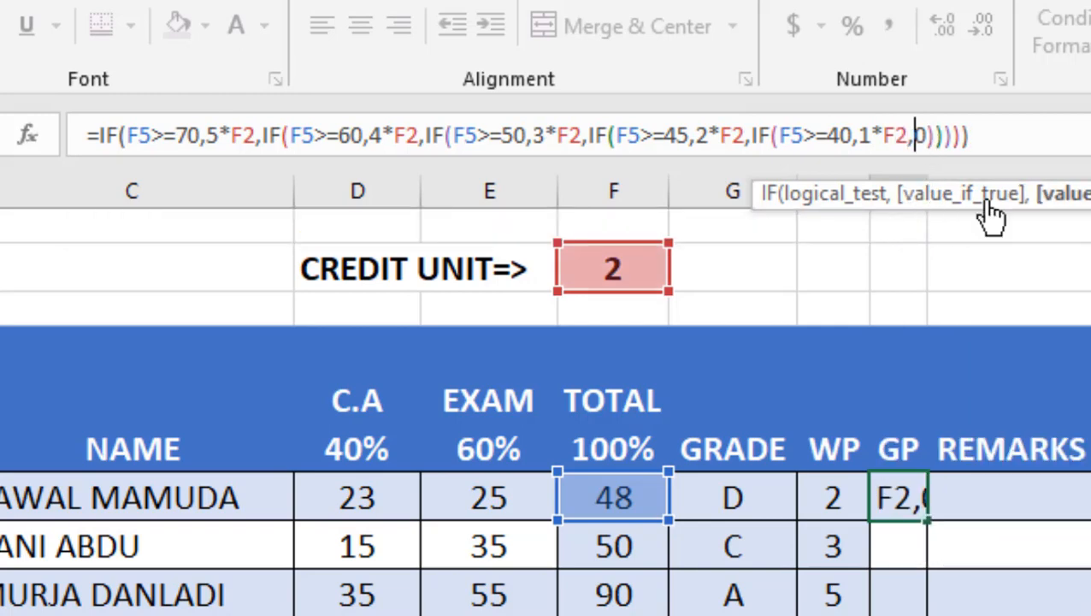
{"action": "key", "text": "Right"}
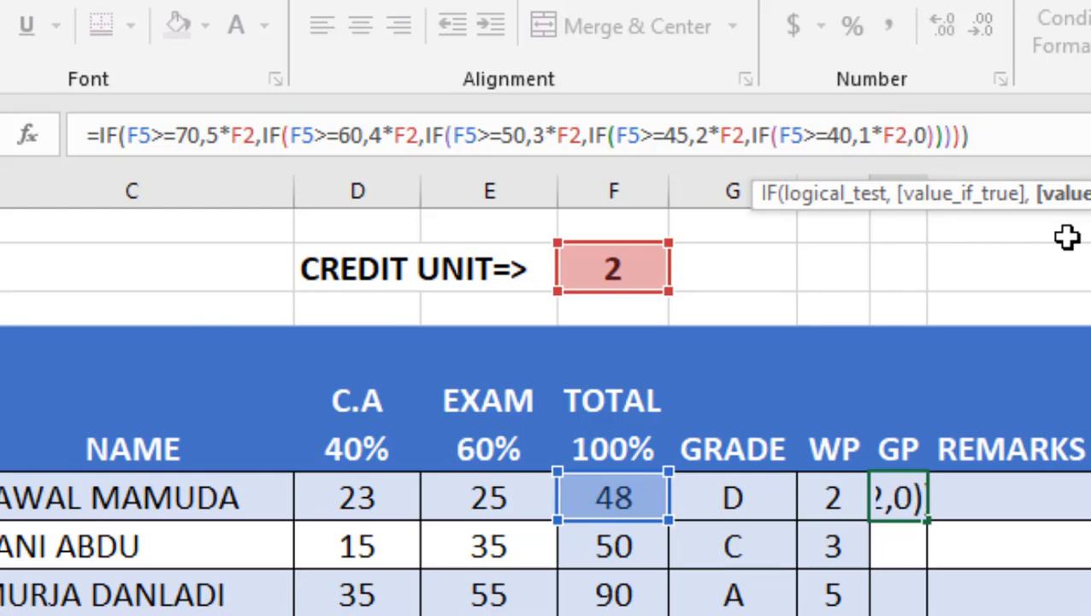
{"action": "type", "text": "*"}
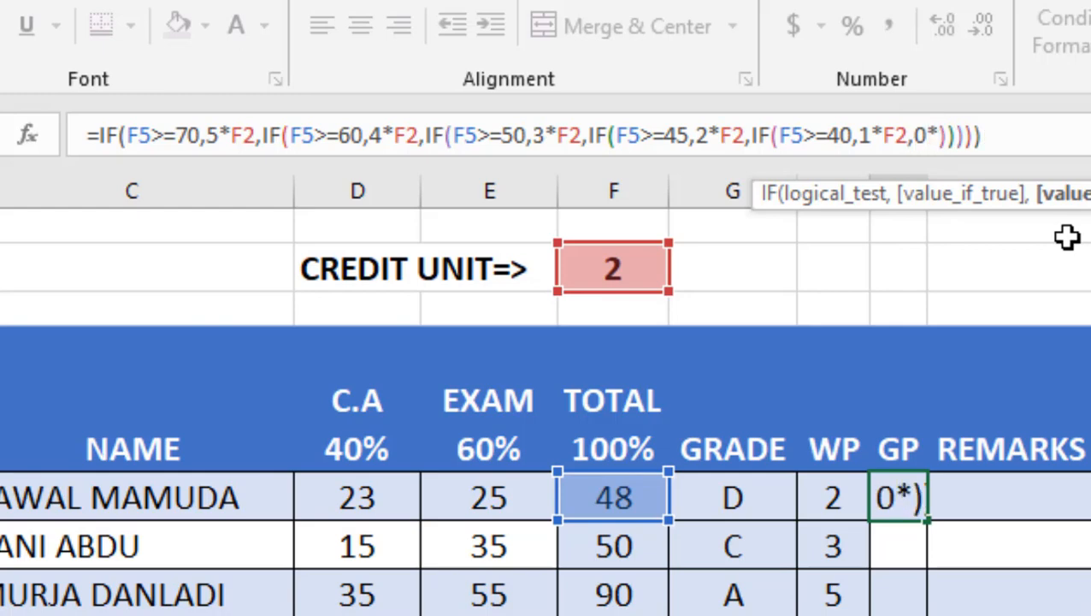
{"action": "type", "text": "F2"}
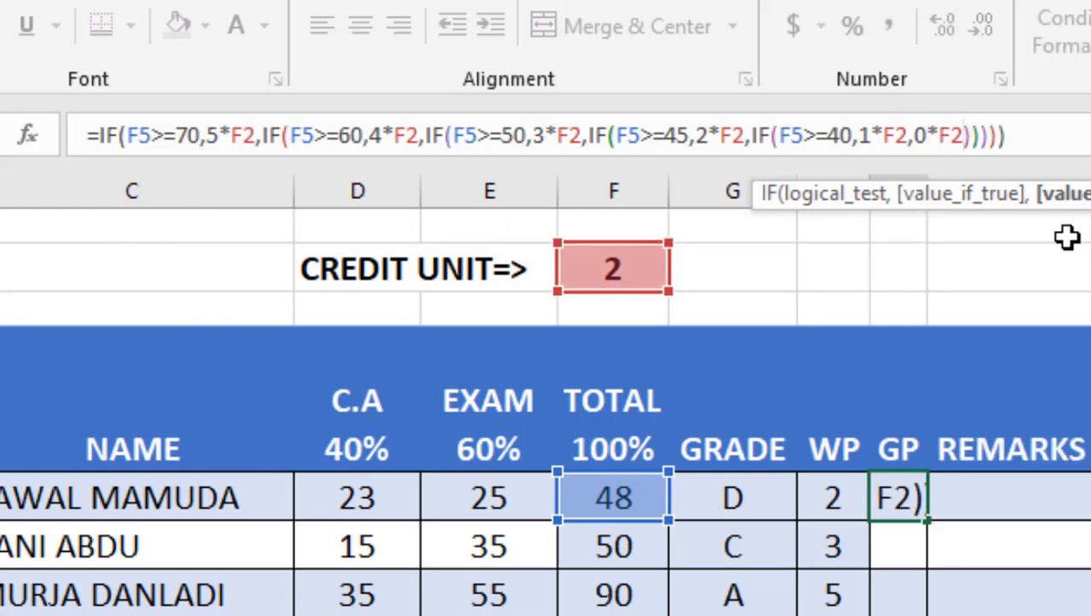
{"action": "key", "text": "Return"}
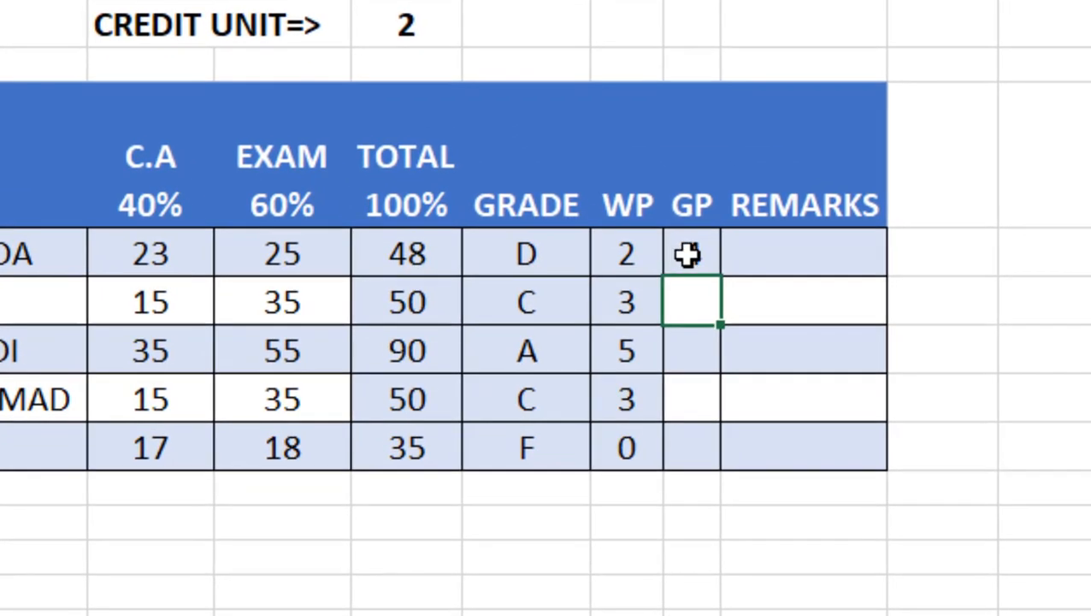
Step: Fill the GP formula down to the other four students and autofit the GP column width
{"action": "left_click", "coordinate": [689, 254]}
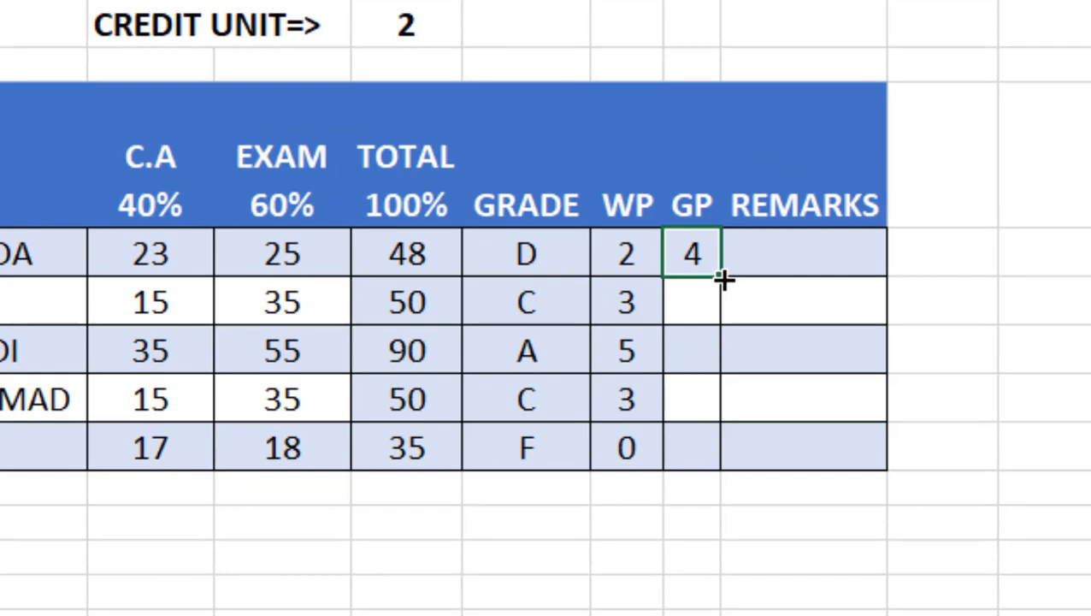
{"action": "left_click_drag", "start_coordinate": [723, 279], "coordinate": [711, 466]}
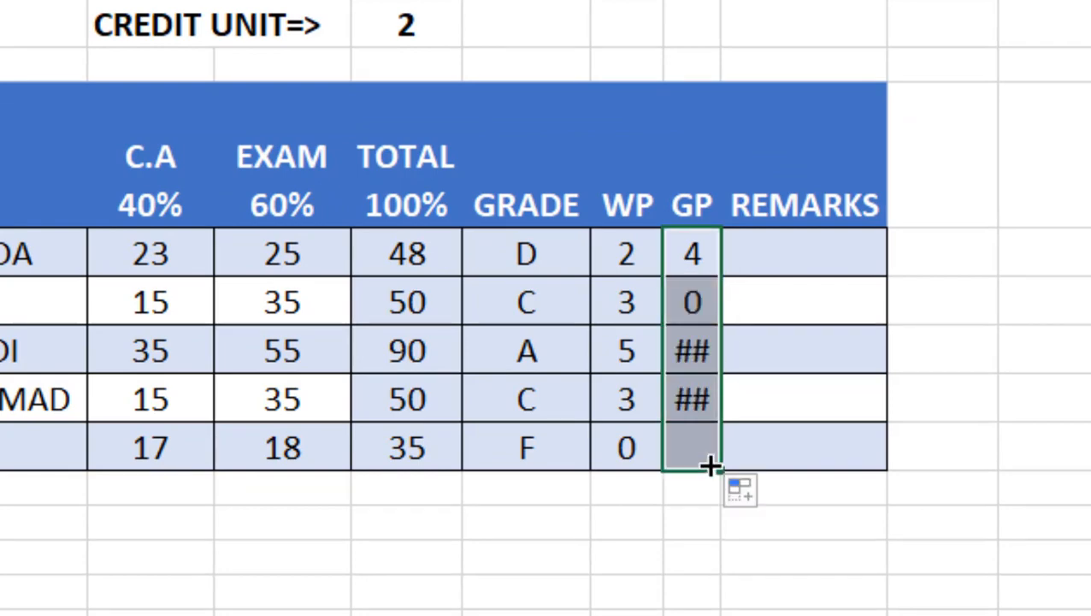
{"action": "double_click", "coordinate": [721, 2]}
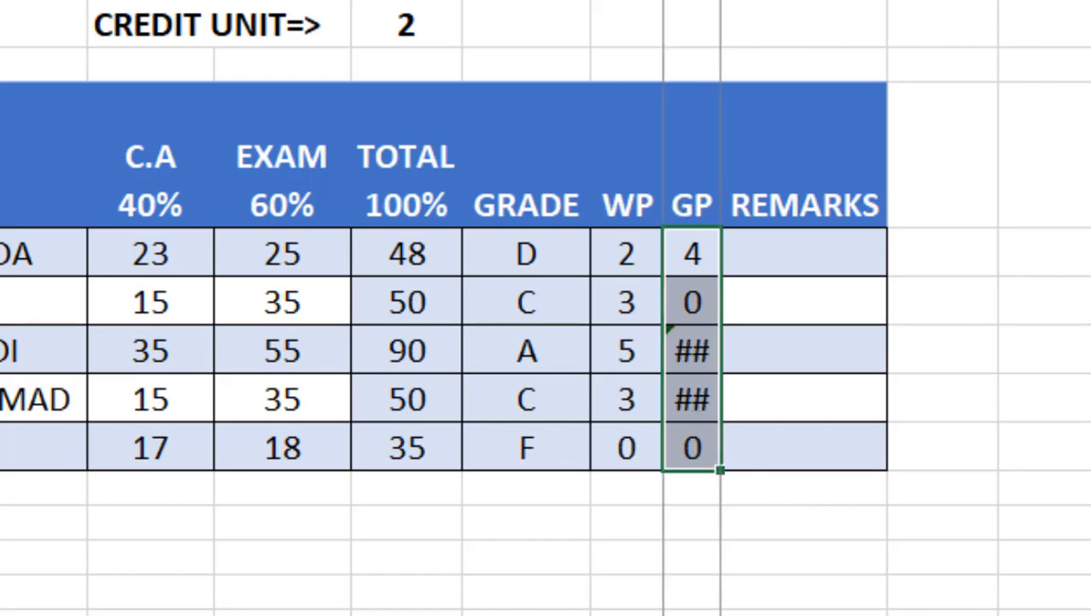
{"action": "left_click", "coordinate": [1087, 188]}
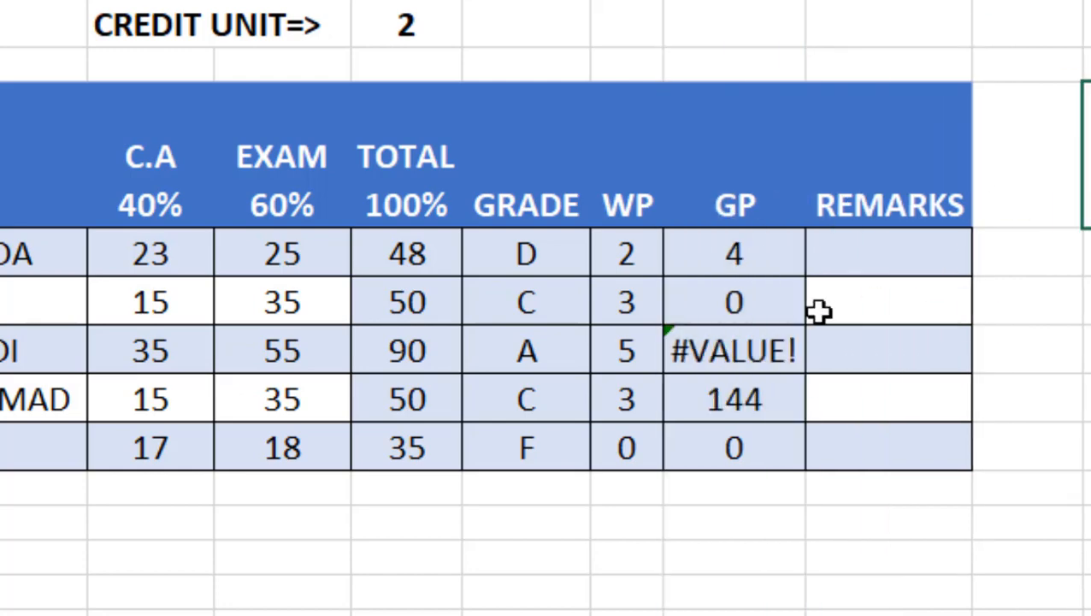
Step: Open the GP formulas of several students in turn to check which credit unit cell each one references
{"action": "left_click", "coordinate": [726, 306]}
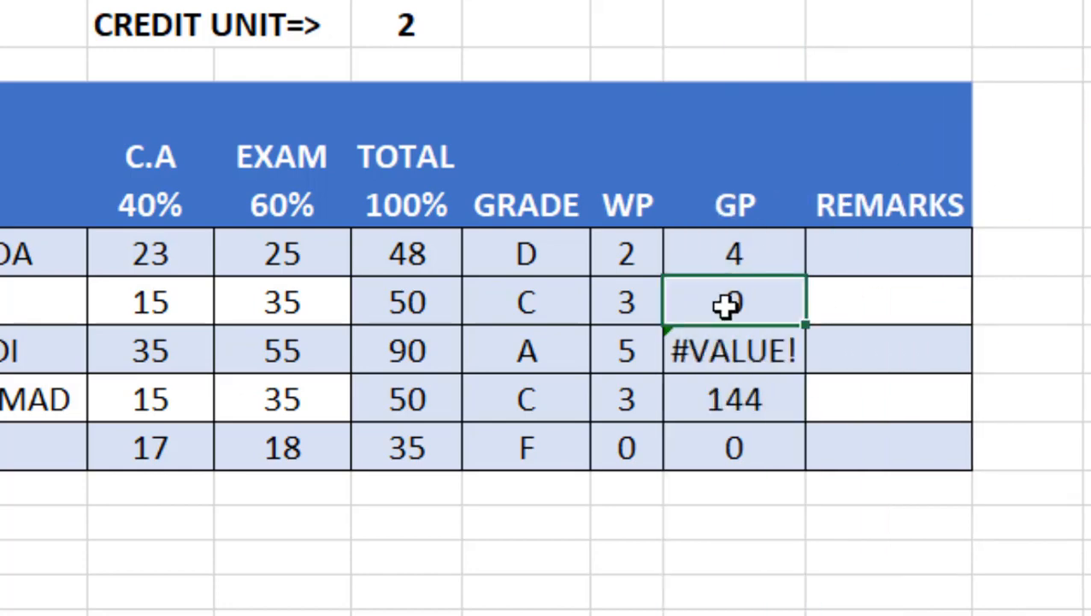
{"action": "double_click", "coordinate": [756, 253]}
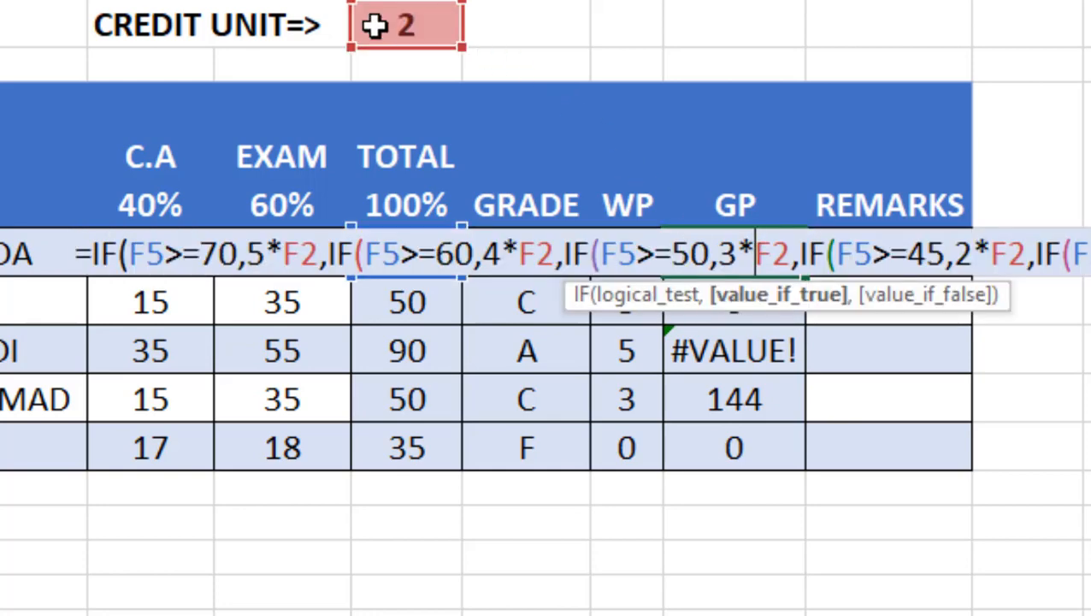
{"action": "key", "text": "Return"}
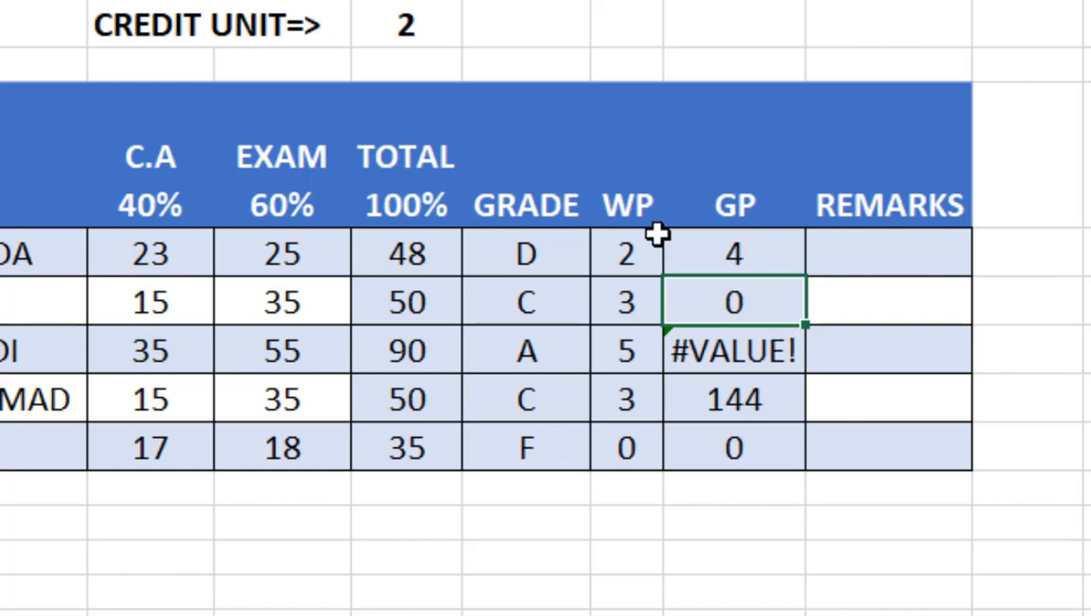
{"action": "left_click", "coordinate": [428, 71]}
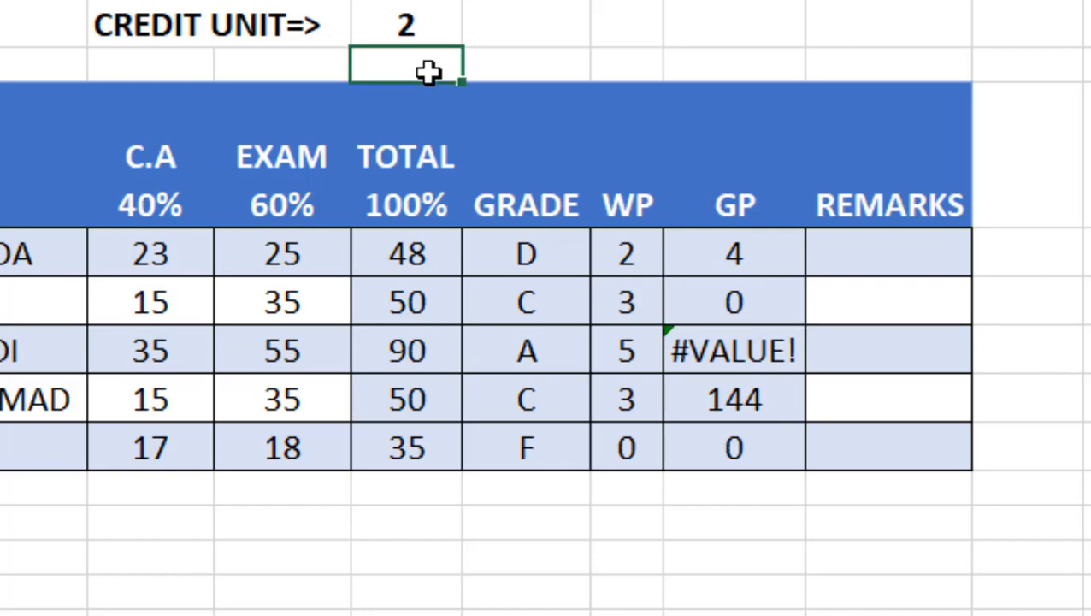
{"action": "left_click", "coordinate": [752, 352]}
{"action": "double_click", "coordinate": [753, 351]}
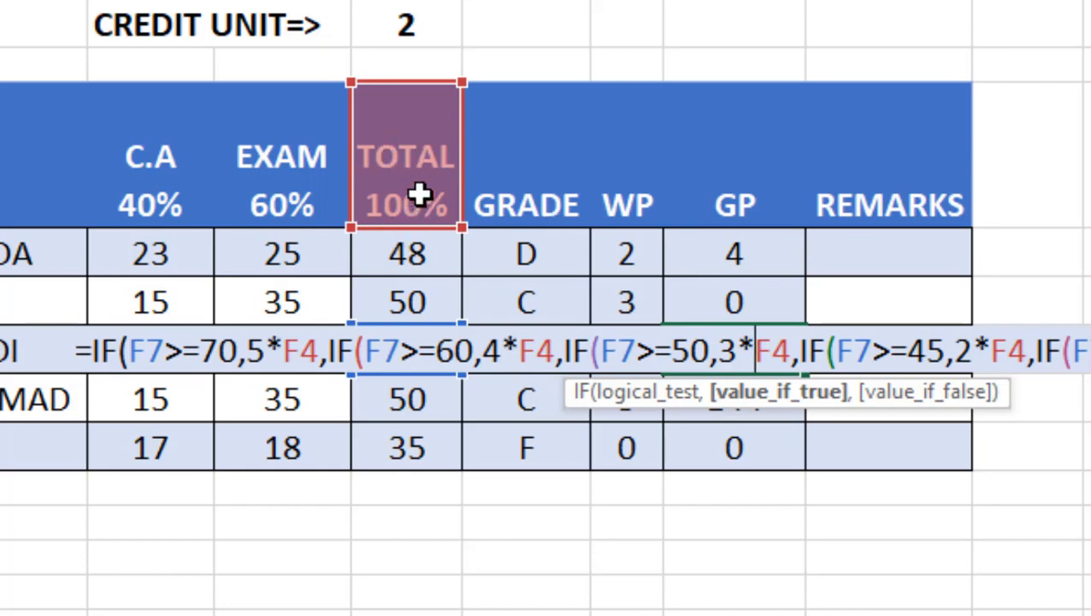
{"action": "key", "text": "Return"}
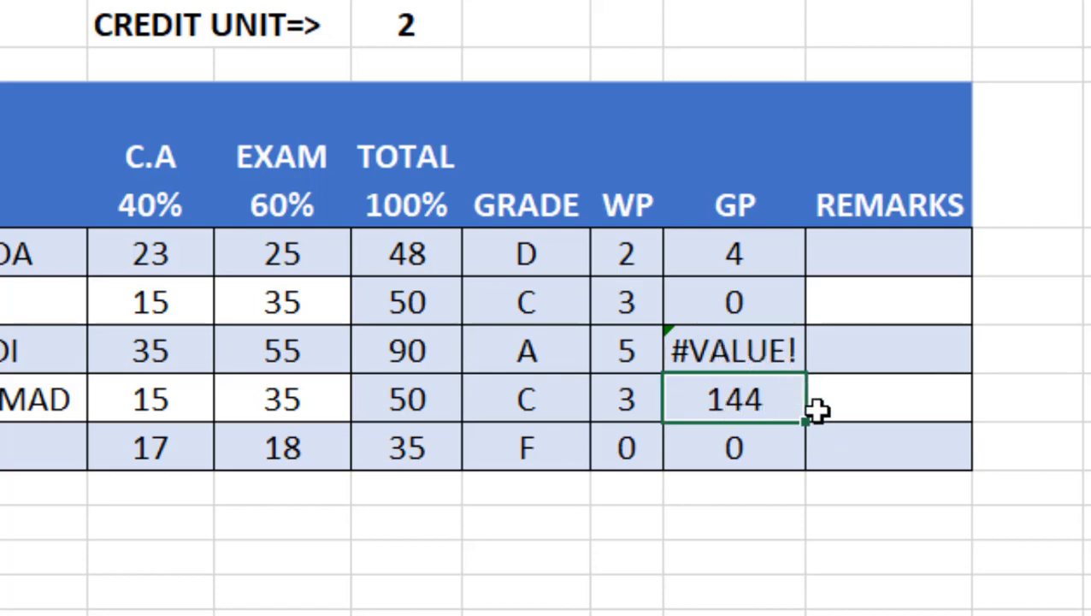
{"action": "double_click", "coordinate": [743, 400]}
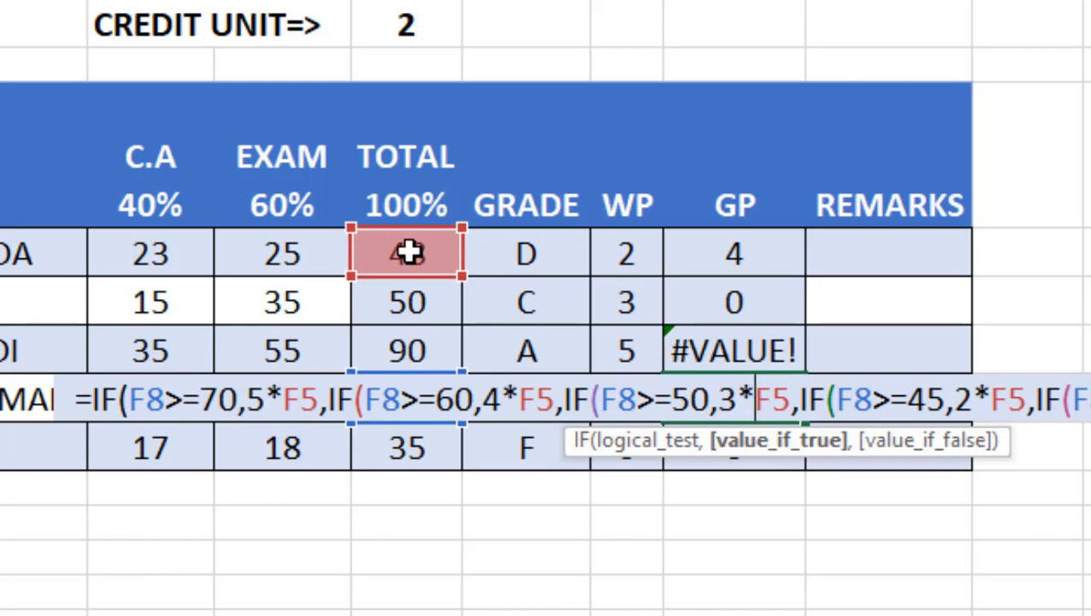
{"action": "key", "text": "Return"}
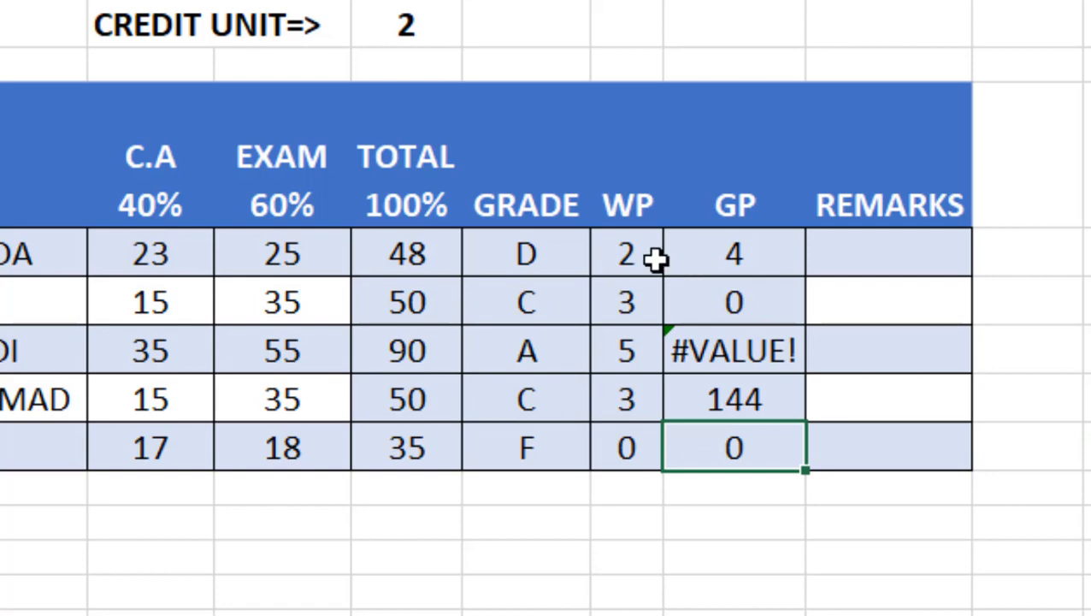
{"action": "left_click", "coordinate": [631, 249]}
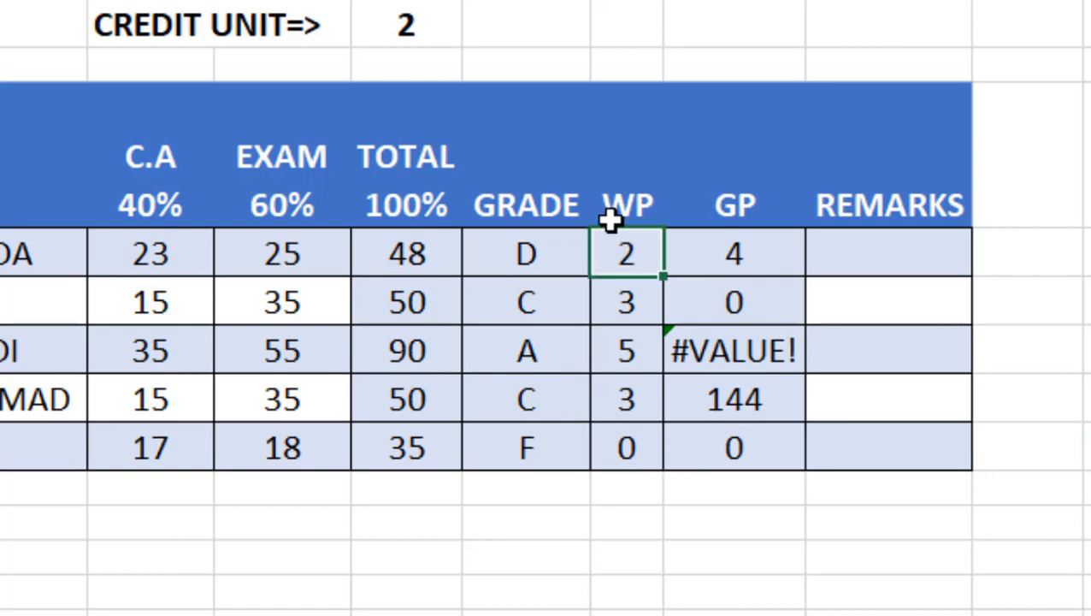
{"action": "left_click", "coordinate": [399, 23]}
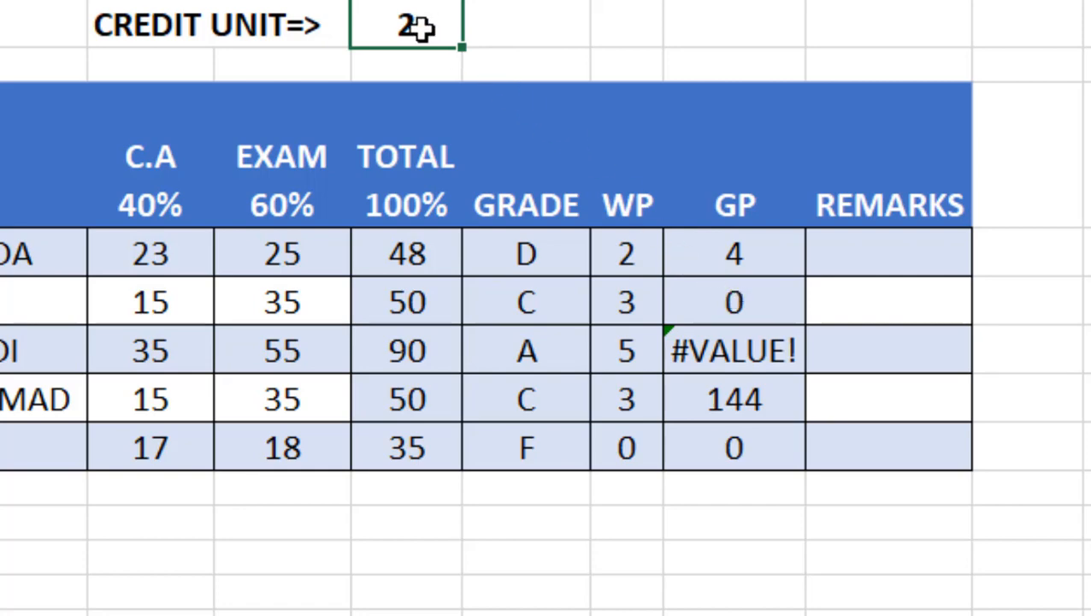
Step: Make the first two credit unit references in the first student's GP formula absolute as $F$2
{"action": "left_click", "coordinate": [757, 254]}
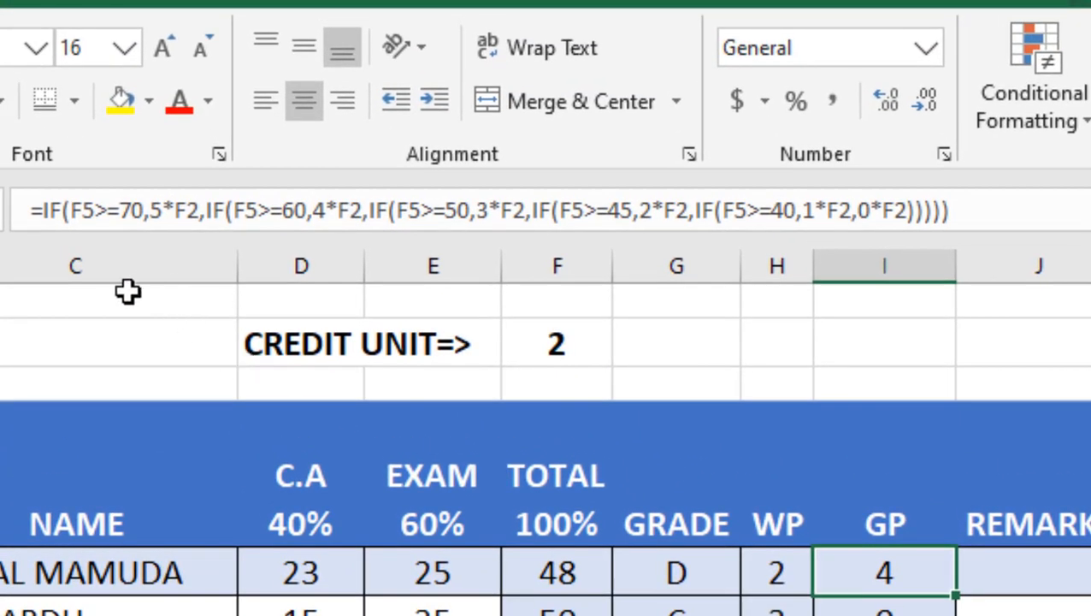
{"action": "double_click", "coordinate": [190, 208]}
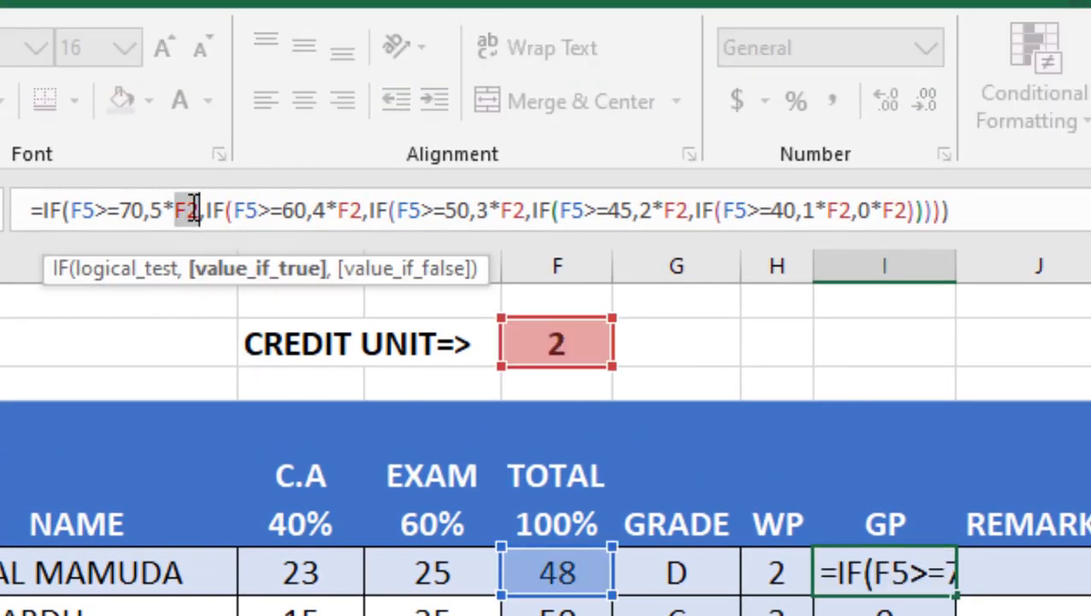
{"action": "key", "text": "F4"}
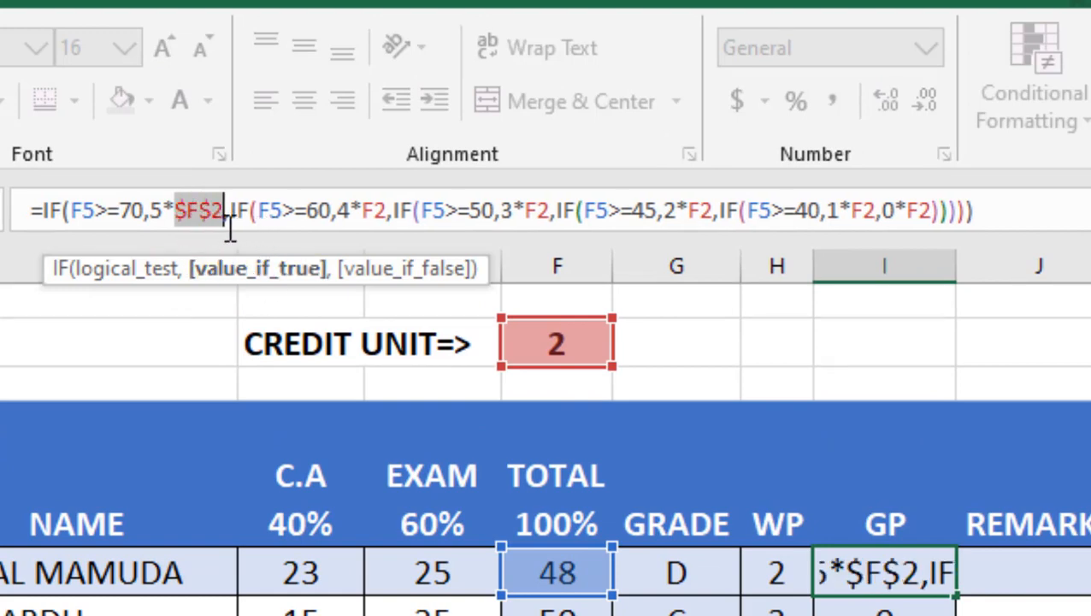
{"action": "double_click", "coordinate": [375, 211]}
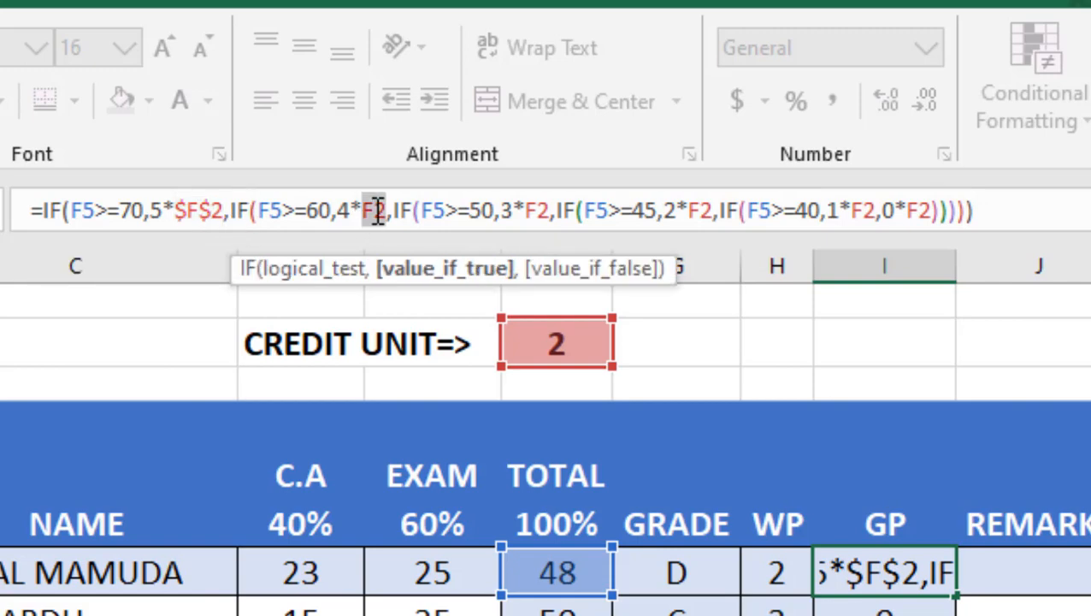
{"action": "key", "text": "F4"}
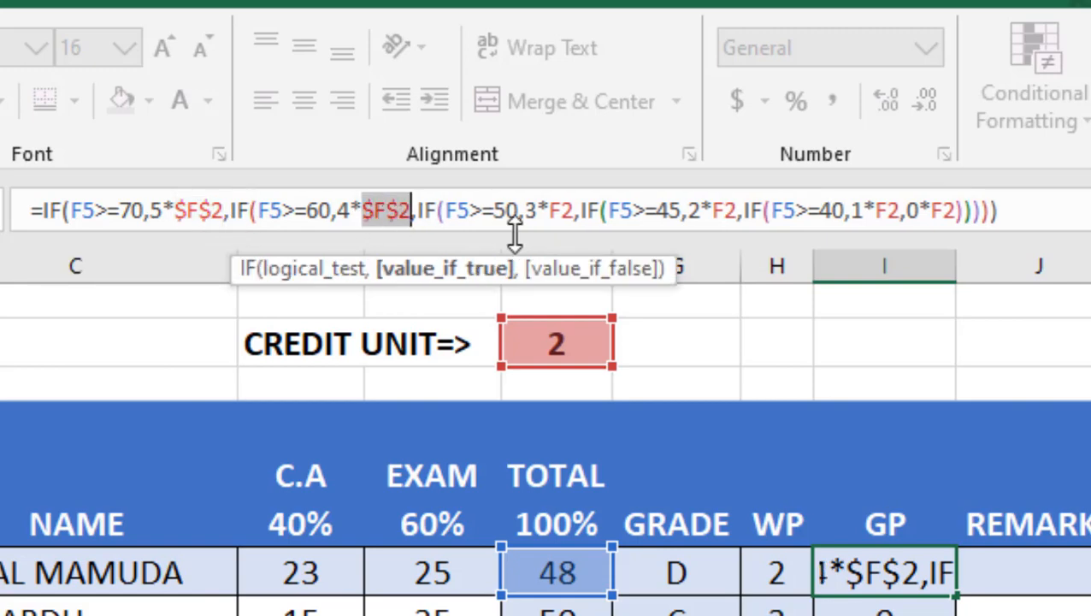
Step: Change the remaining F2 references in the GP formula to absolute $F$2 and confirm the formula
{"action": "double_click", "coordinate": [558, 210]}
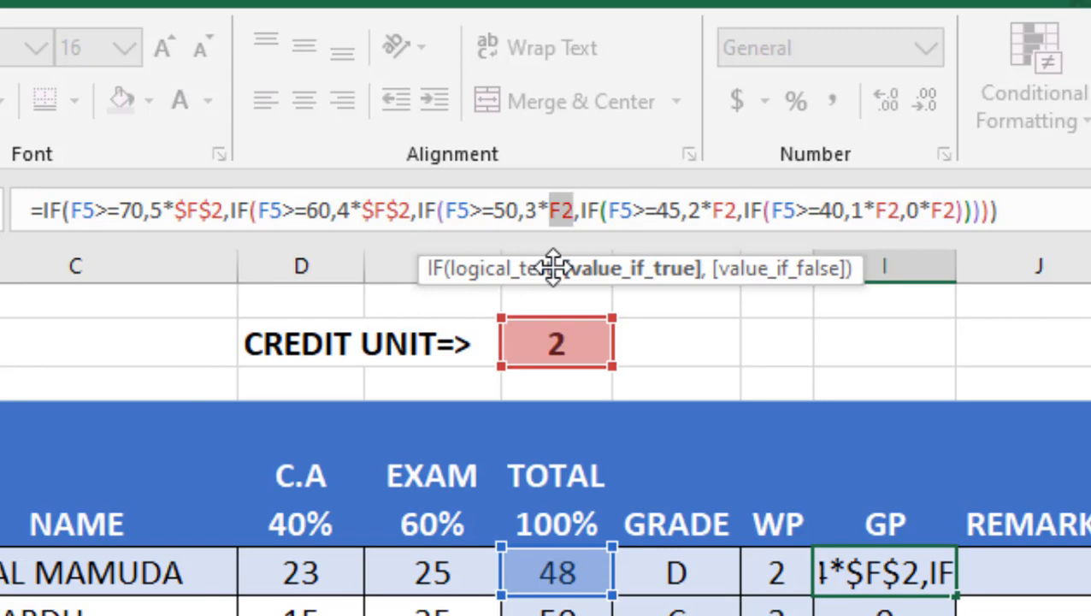
{"action": "key", "text": "F4"}
{"action": "double_click", "coordinate": [749, 210]}
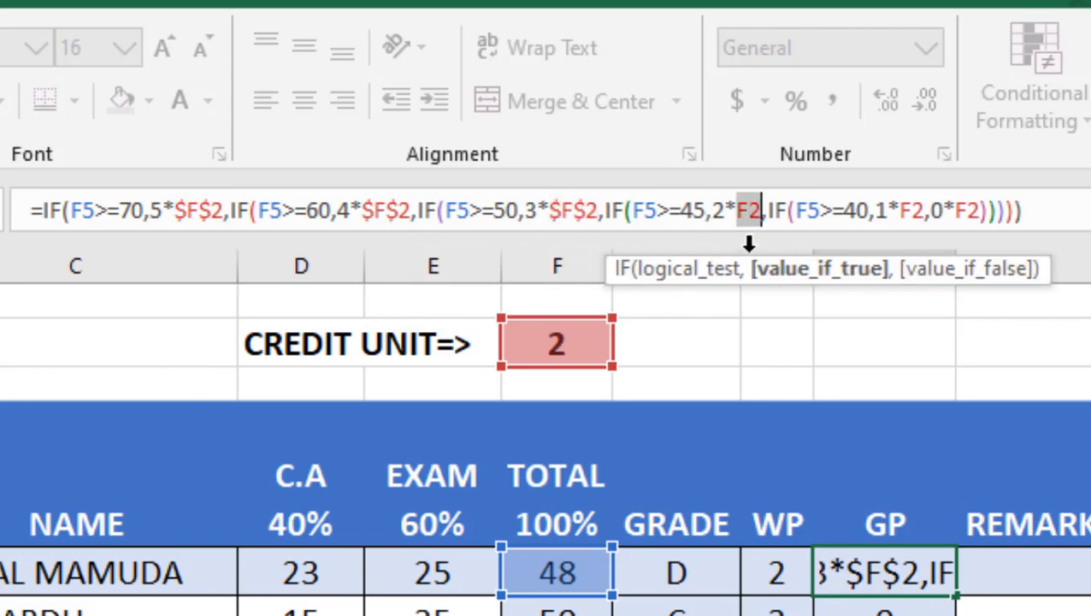
{"action": "key", "text": "F4"}
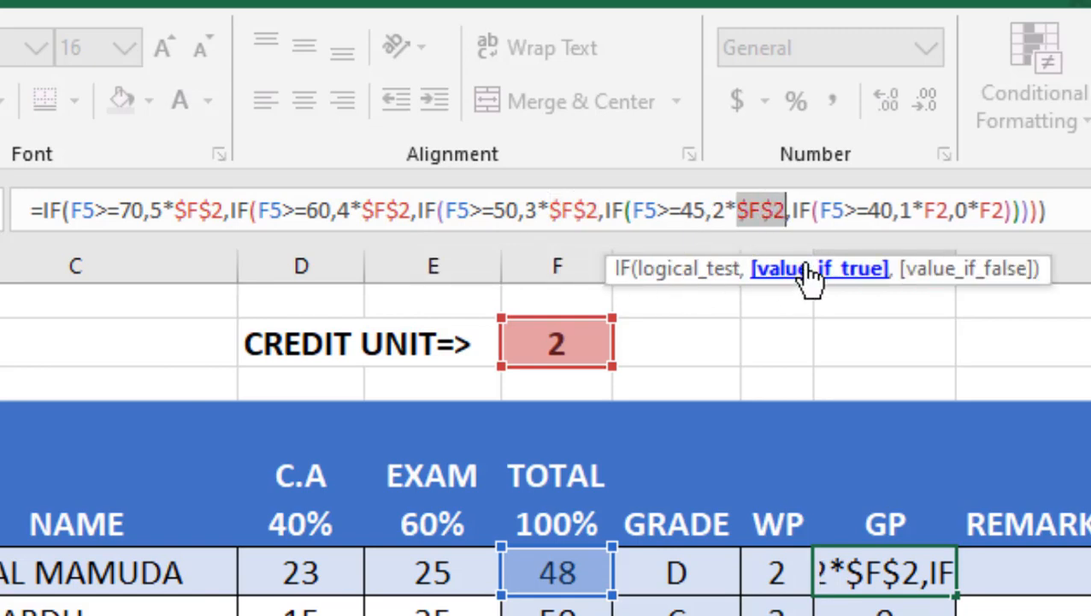
{"action": "double_click", "coordinate": [935, 210]}
{"action": "key", "text": "F4"}
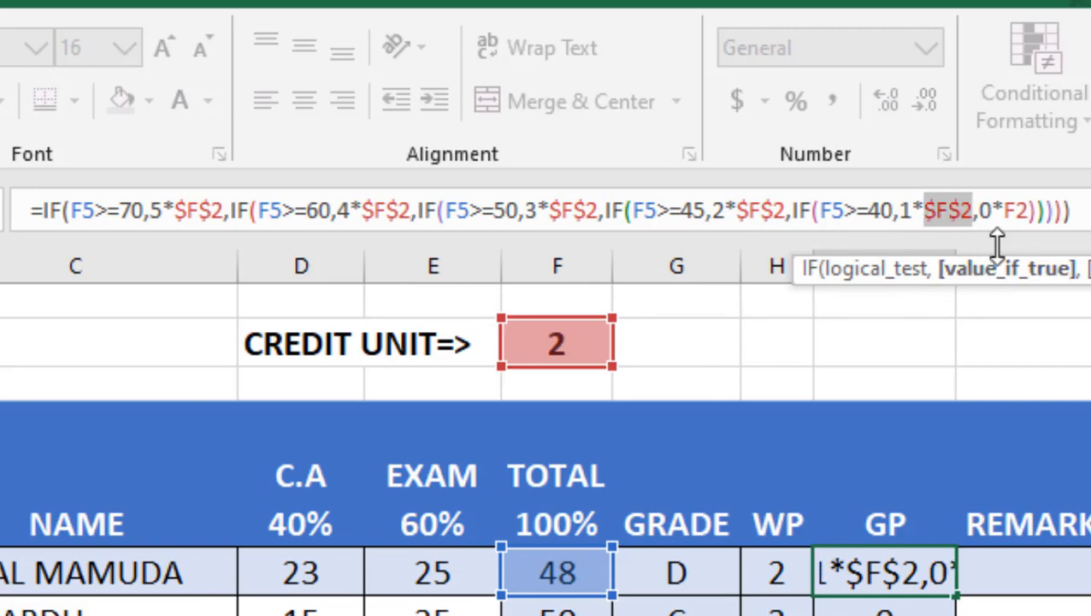
{"action": "double_click", "coordinate": [1016, 210]}
{"action": "key", "text": "F4"}
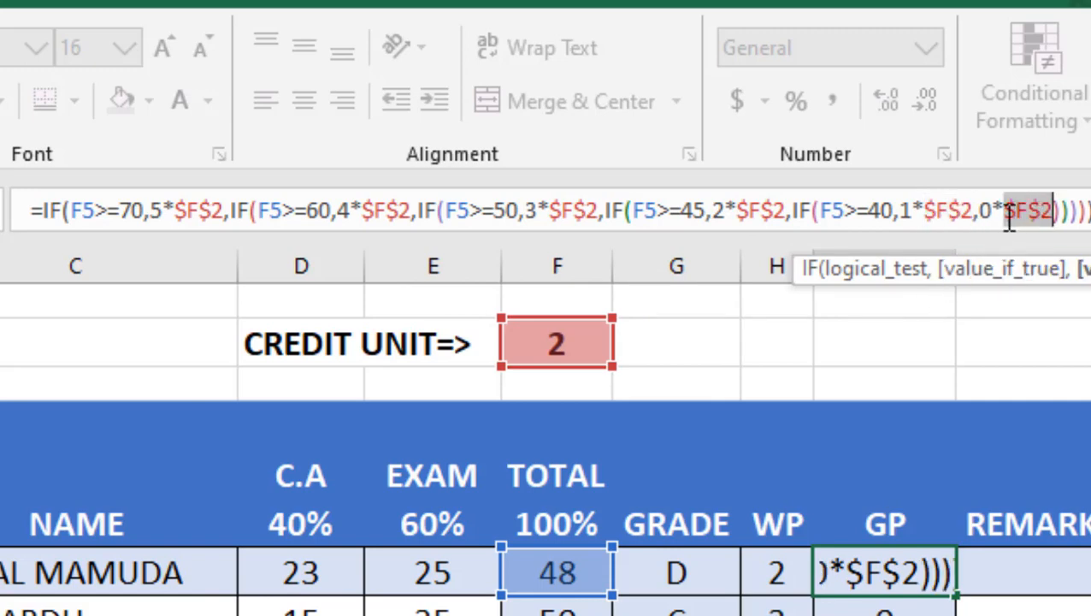
{"action": "key", "text": "Return"}
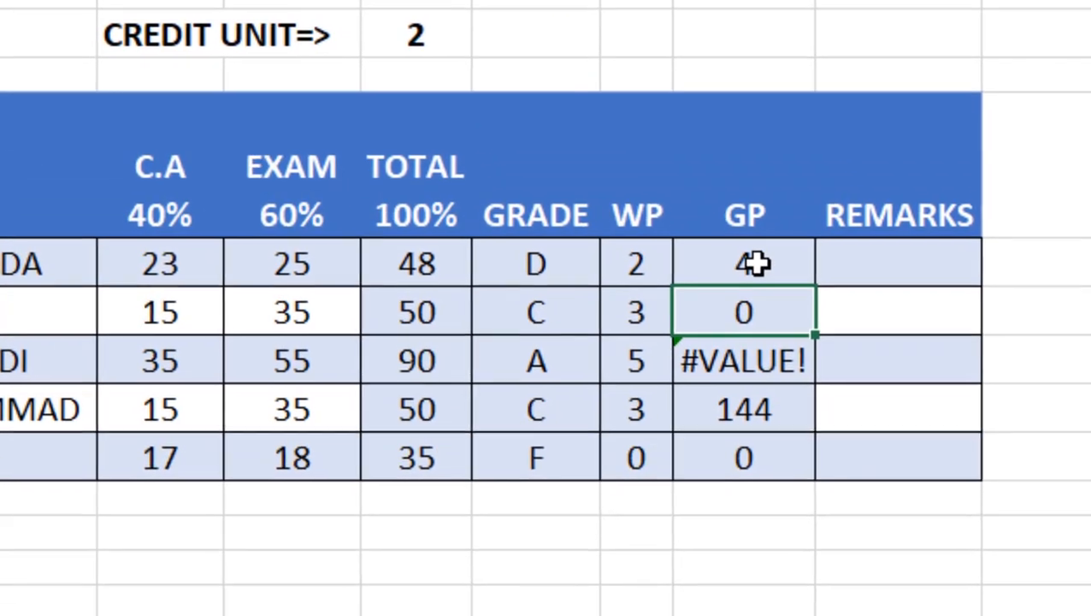
Step: Fill the corrected GP formula down to the other four students
{"action": "left_click", "coordinate": [770, 268]}
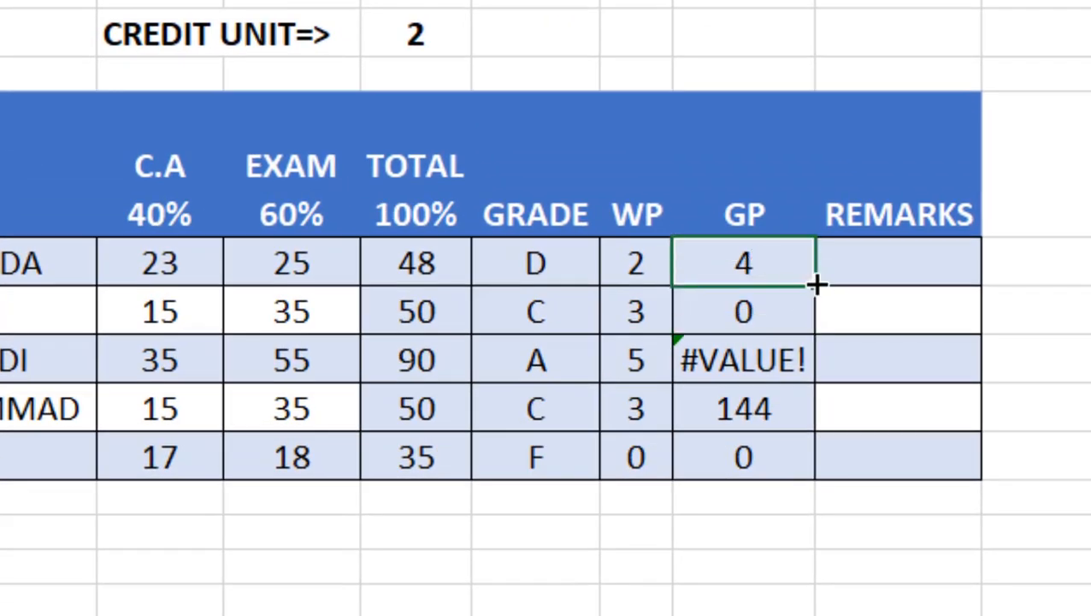
{"action": "left_click_drag", "start_coordinate": [817, 286], "coordinate": [802, 466]}
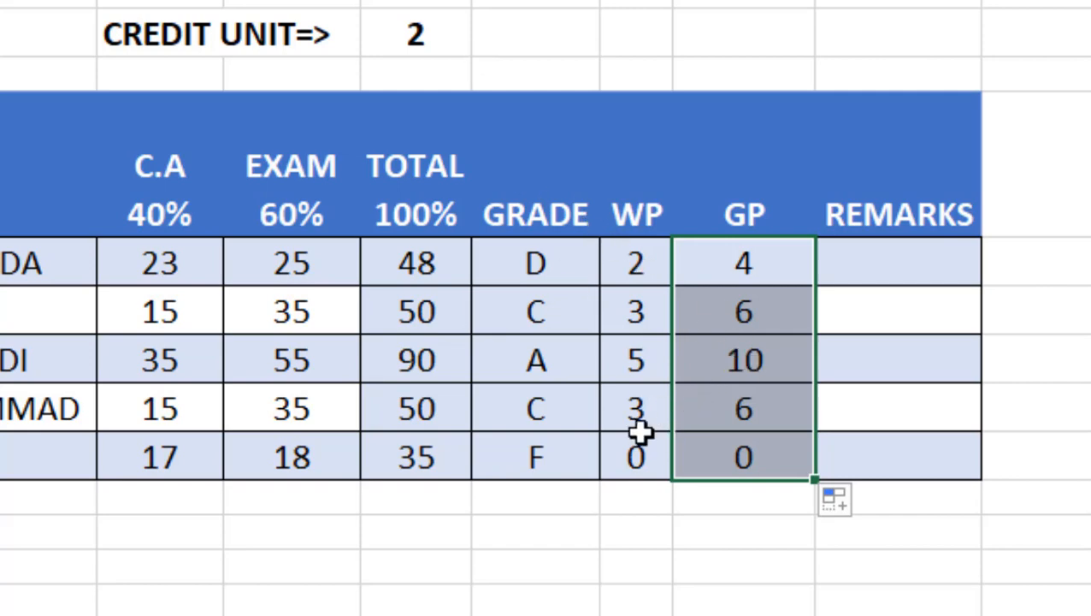
Step: Enter a REMARKS formula for the first student: =IF(F5>=40,"PASS","FAIL")
{"action": "left_click", "coordinate": [876, 261]}
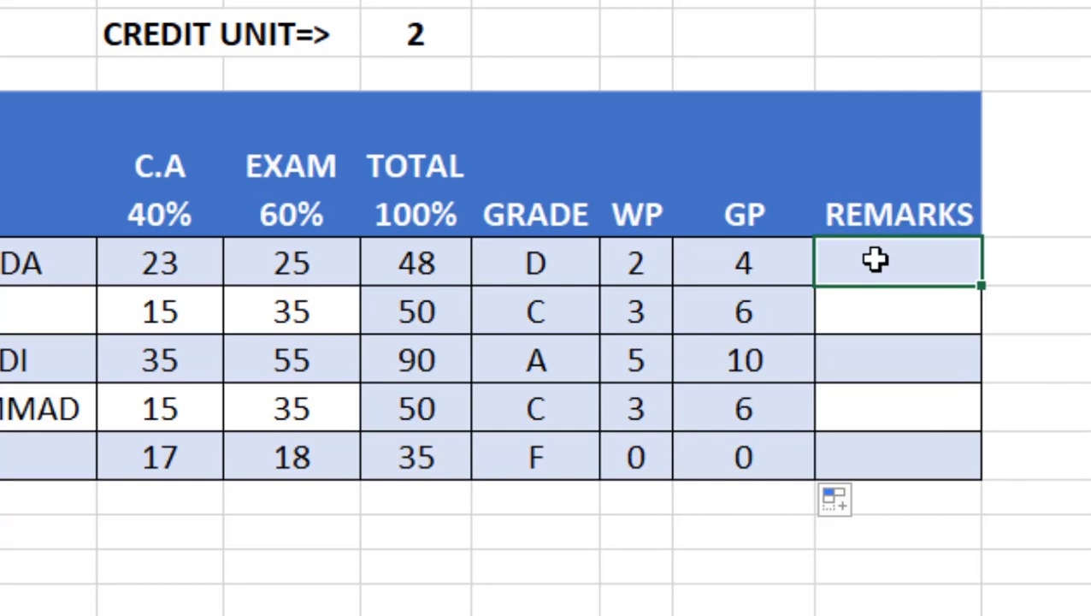
{"action": "type", "text": "+"}
{"action": "key", "text": "BackSpace"}
{"action": "type", "text": "="}
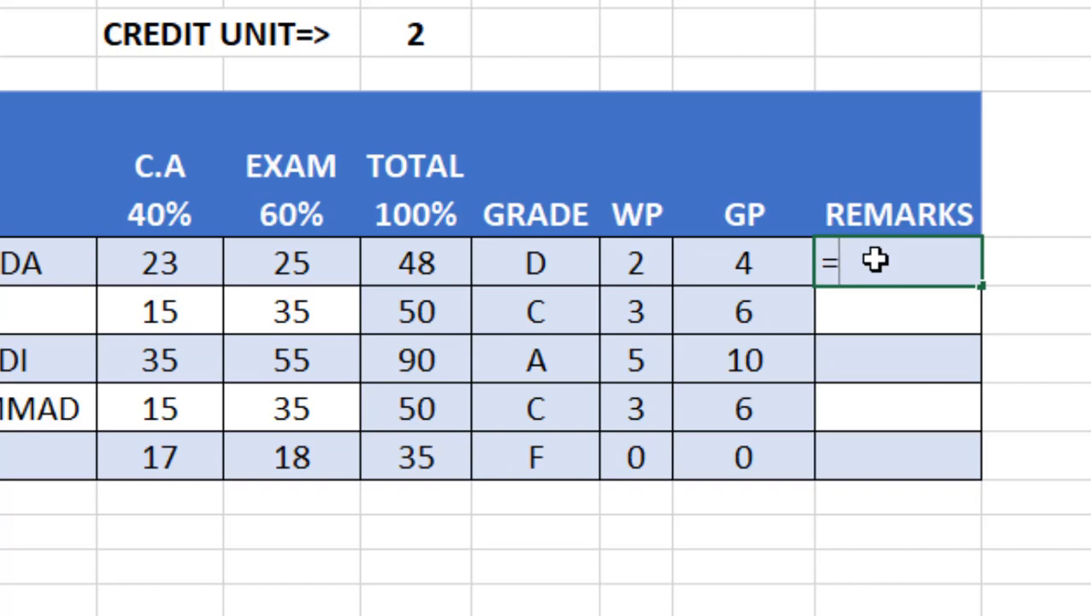
{"action": "type", "text": "IF("}
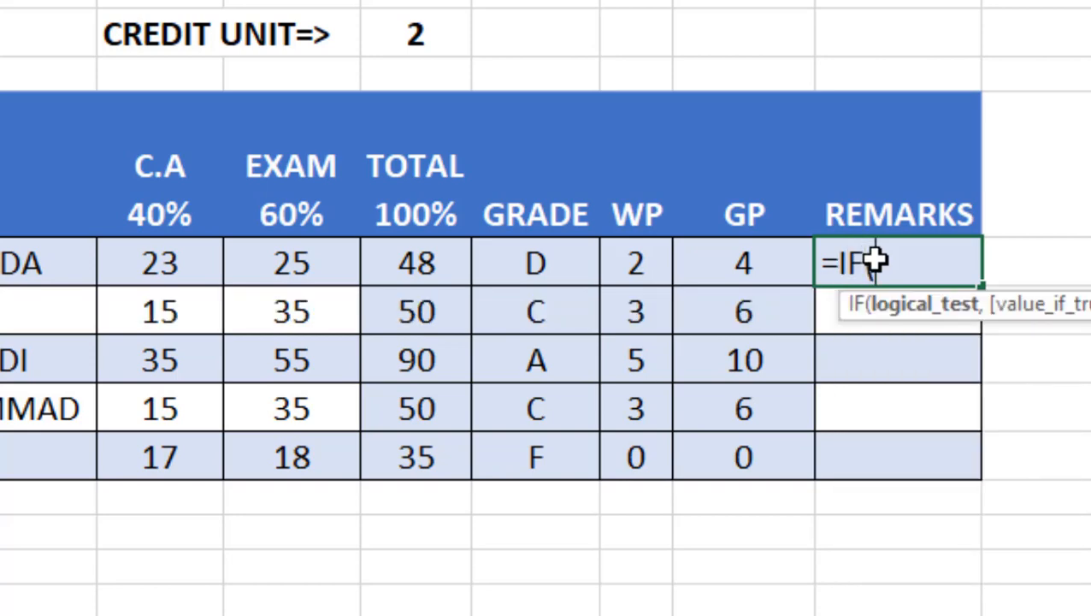
{"action": "left_click", "coordinate": [416, 266]}
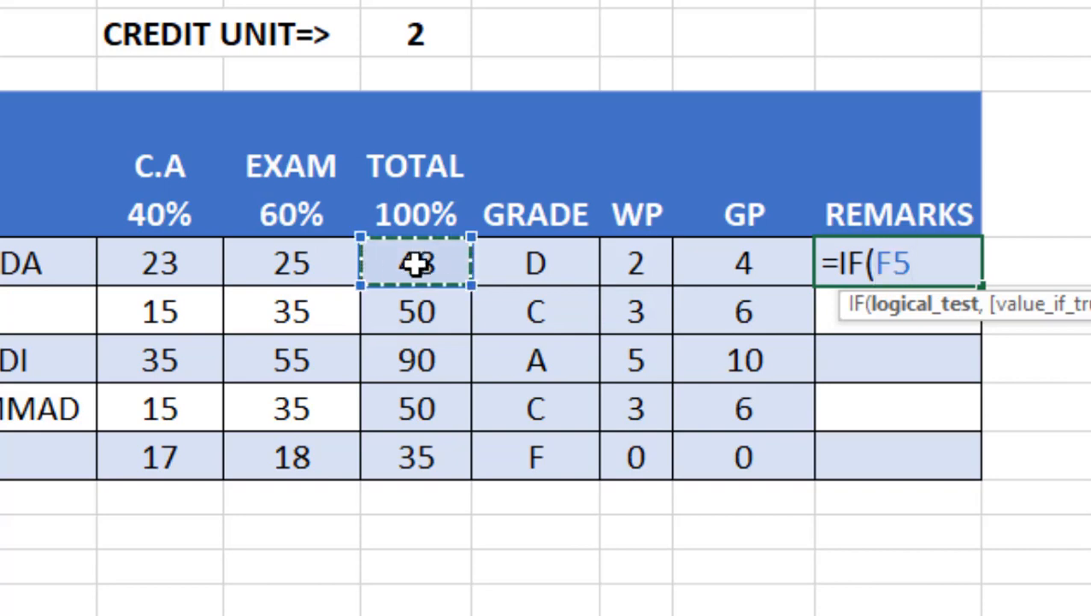
{"action": "type", "text": ">"}
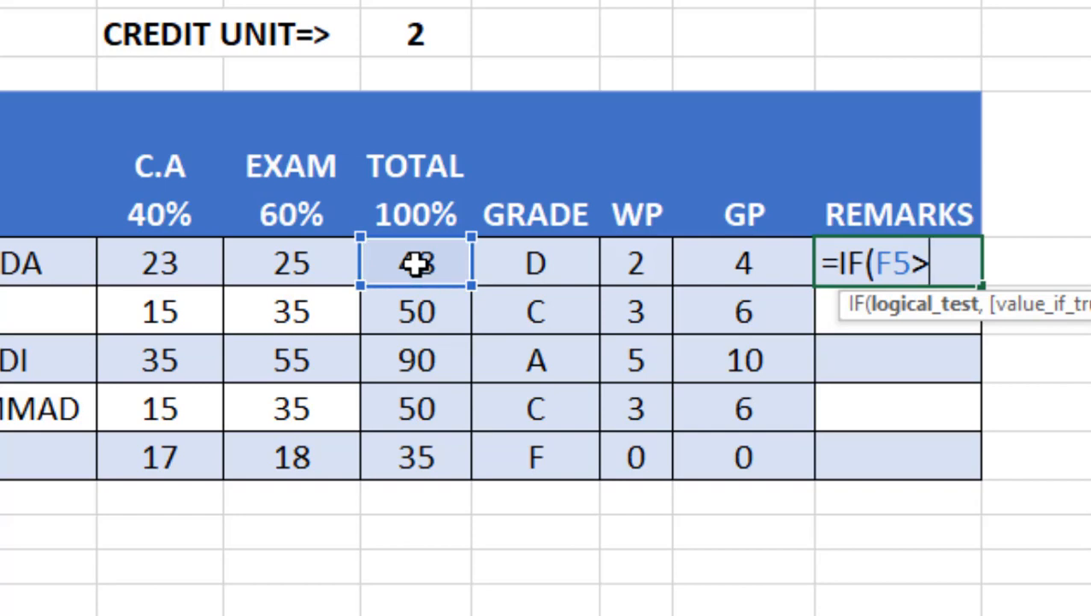
{"action": "type", "text": "=40"}
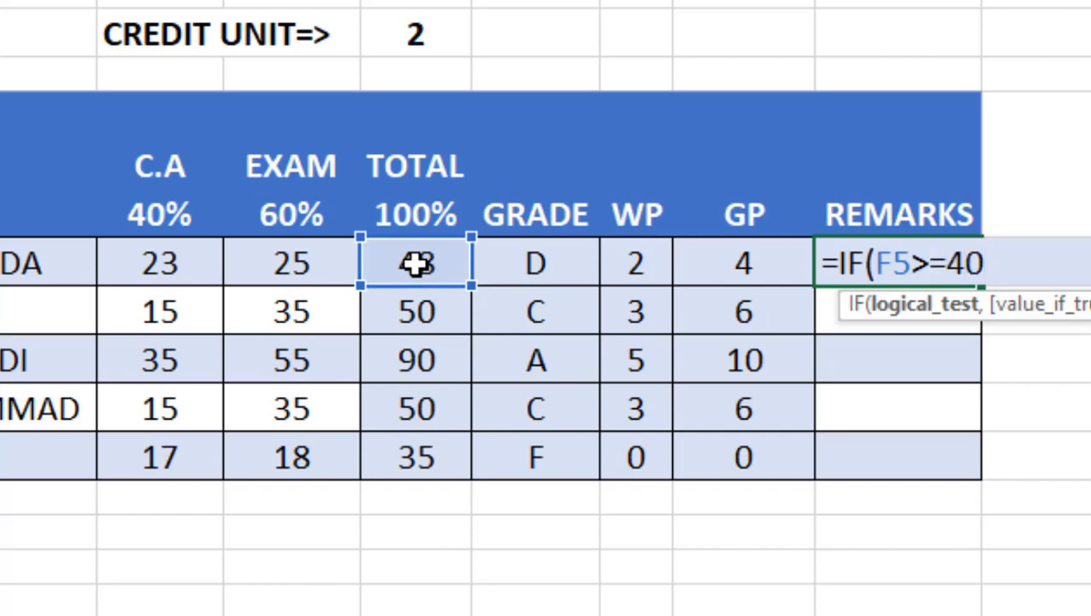
{"action": "type", "text": ",\""}
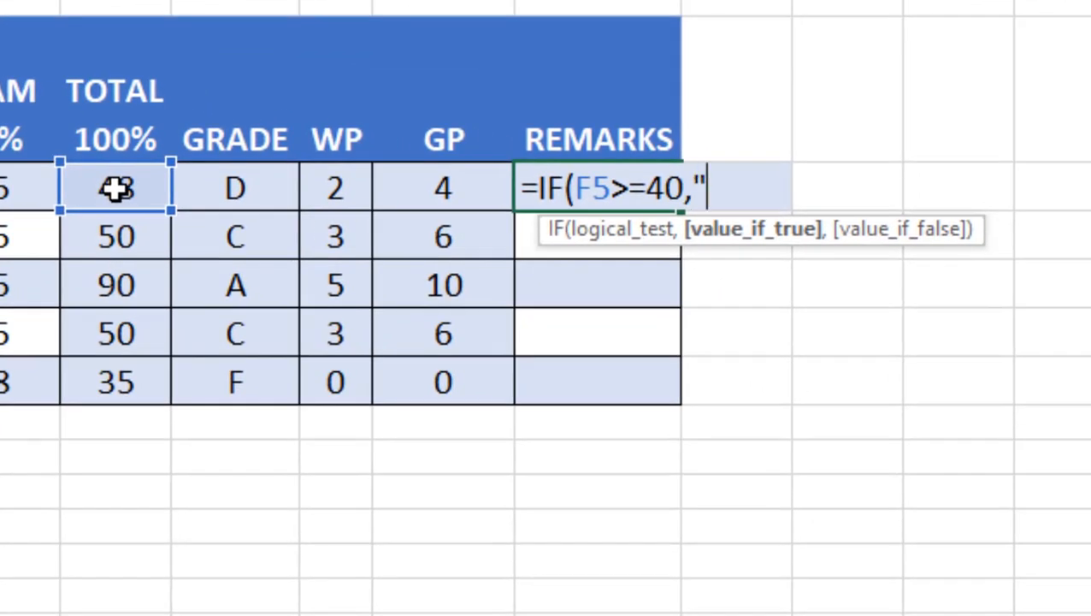
{"action": "type", "text": "PASS"}
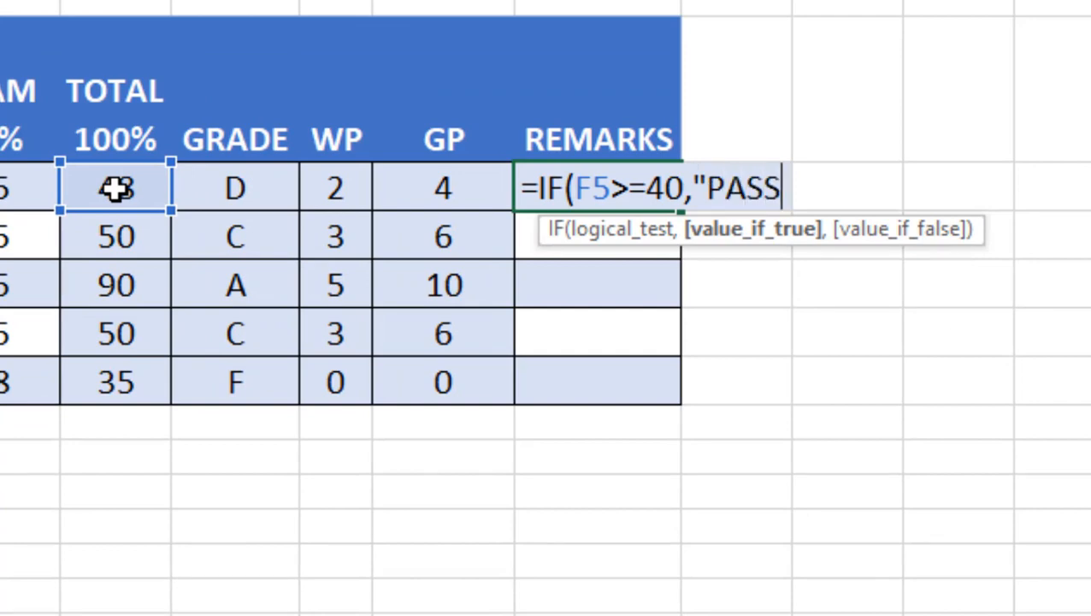
{"action": "type", "text": "\","}
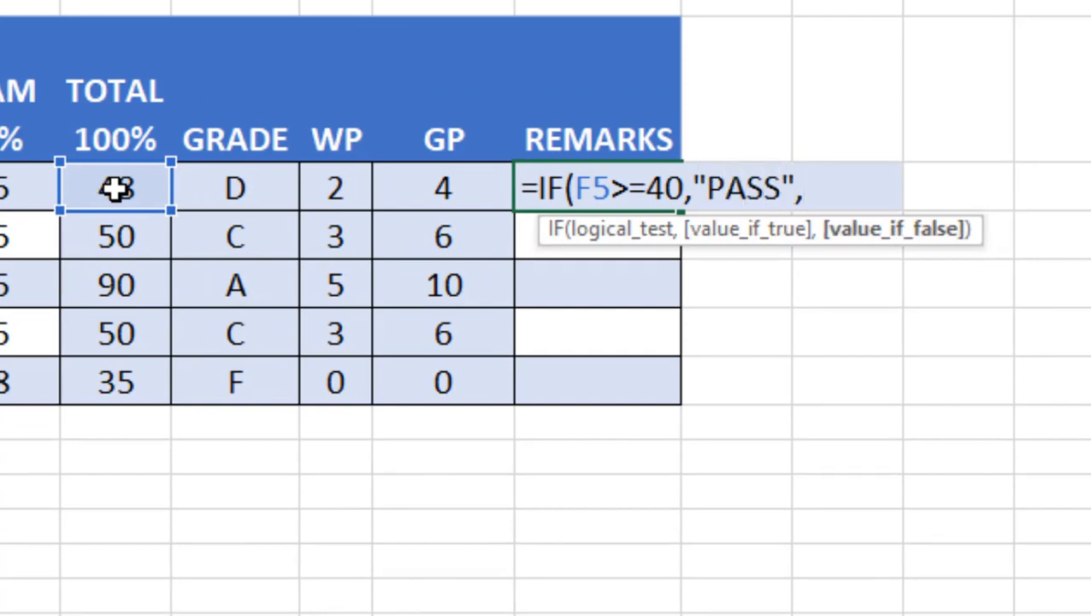
{"action": "type", "text": "\"FAIL\""}
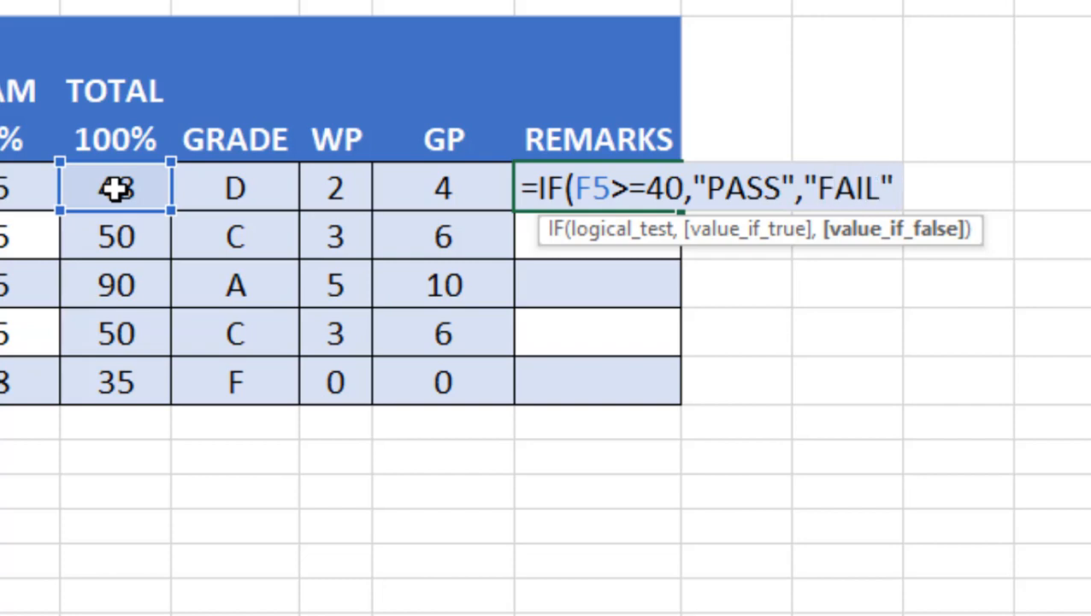
{"action": "type", "text": ")"}
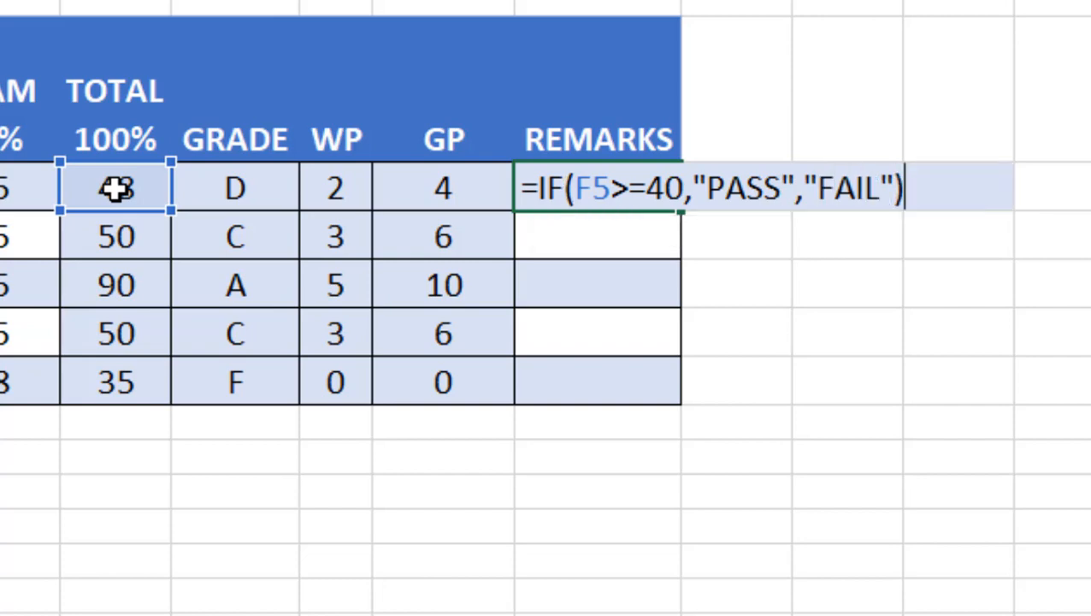
{"action": "key", "text": "Return"}
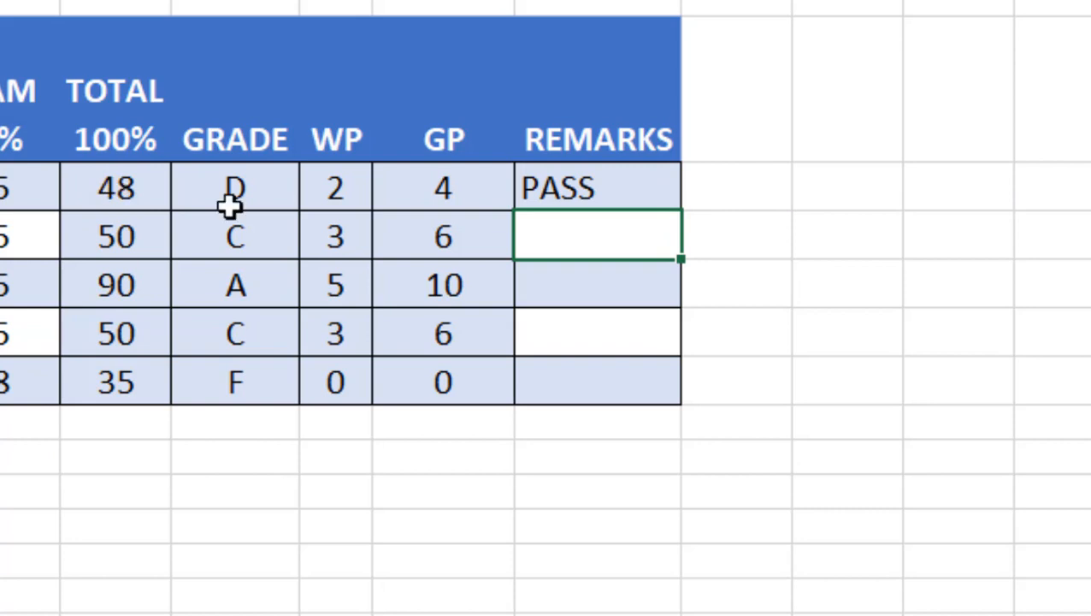
Step: Fill the REMARKS formula down to the other four students
{"action": "left_click", "coordinate": [531, 185]}
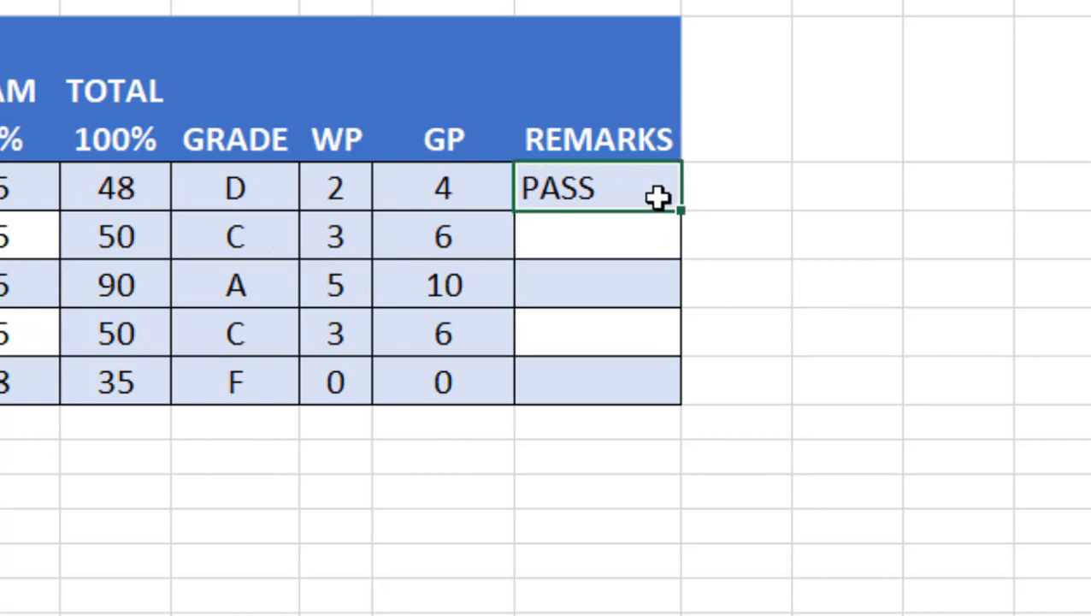
{"action": "left_click_drag", "start_coordinate": [681, 210], "coordinate": [675, 397]}
{"action": "left_click", "coordinate": [582, 392]}
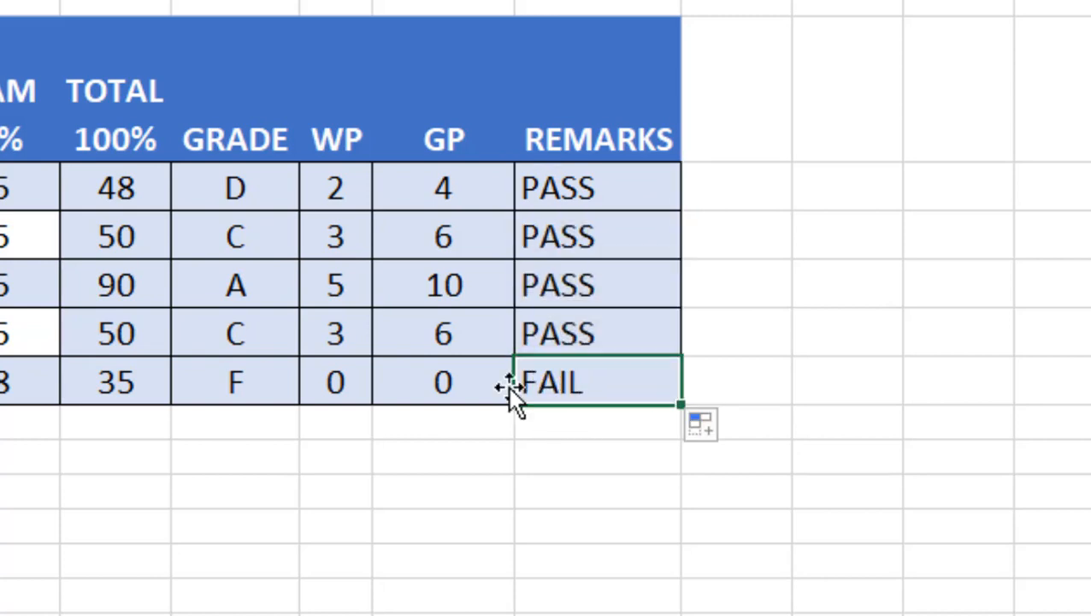